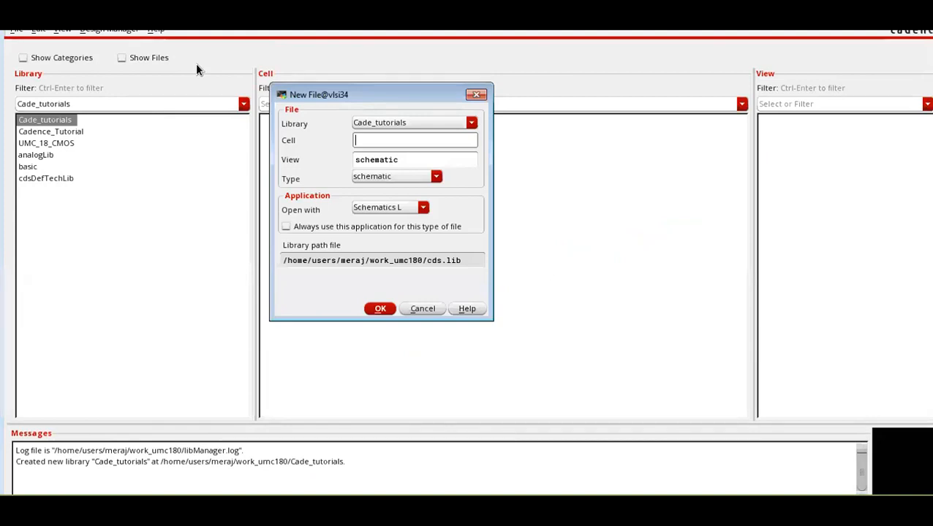
# Create a schematic cell view named Diode_Analysis in the Cade_tutorials library and maximize its editor window.
pyautogui.write('Diode_Analysis')
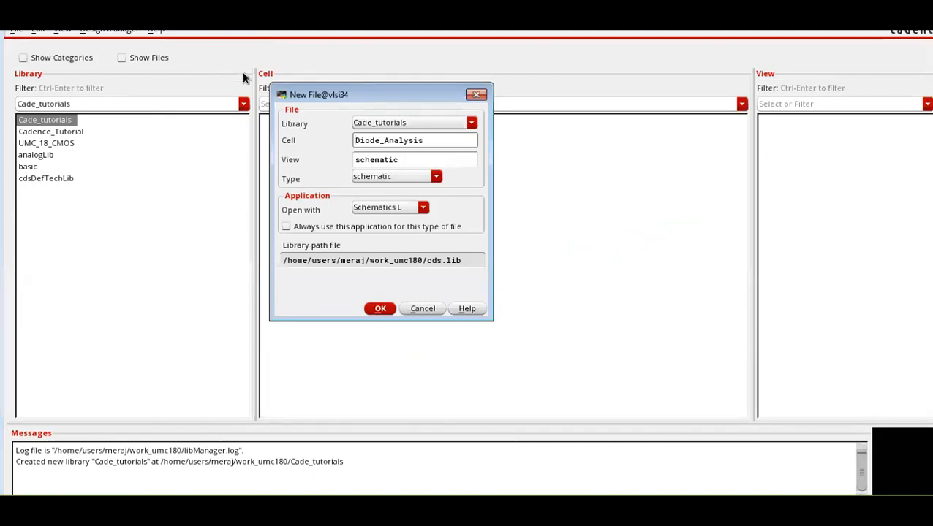
pyautogui.click(370, 309)
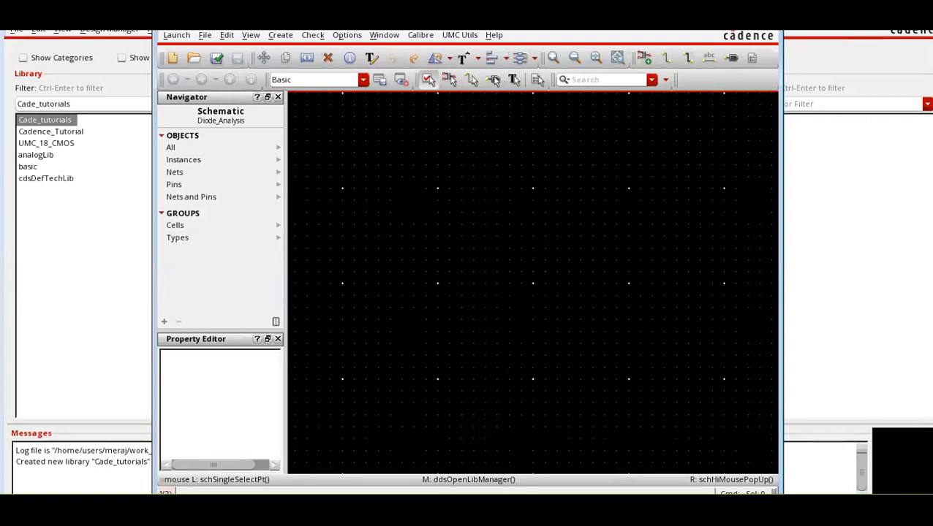
pyautogui.click(740, 22)
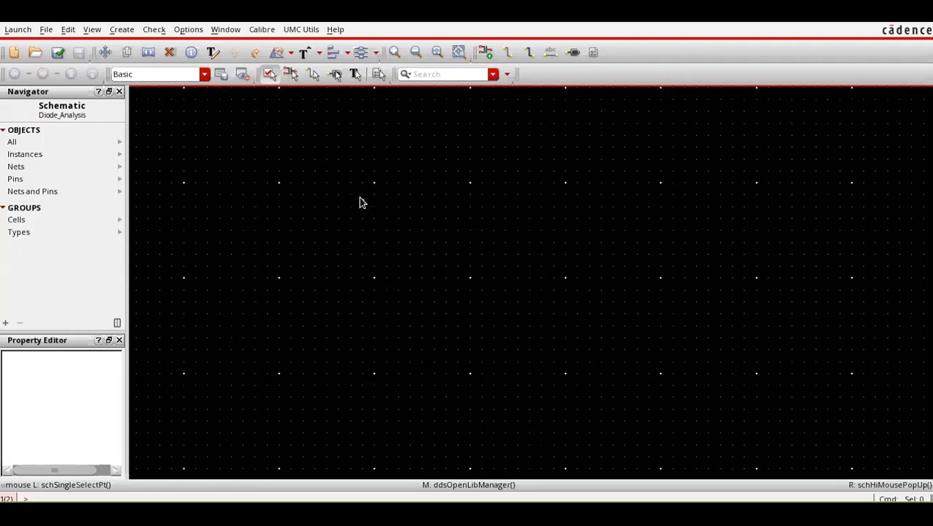
# Start adding an instance and choose the vdc cell from the analogLib library.
pyautogui.press('i')
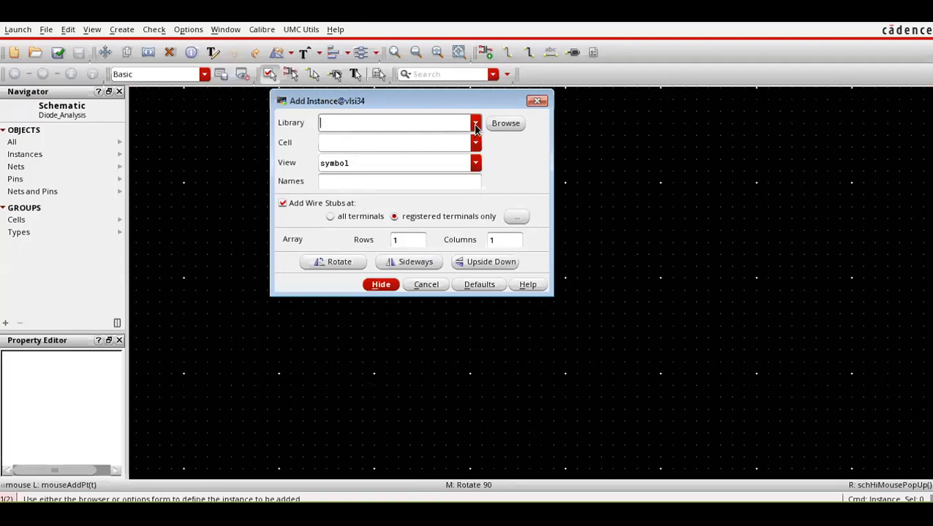
pyautogui.click(419, 513)
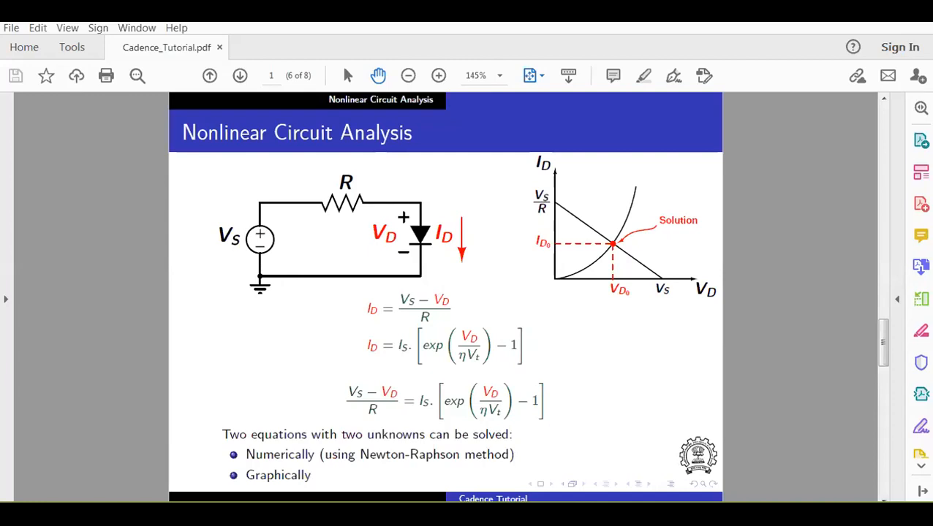
pyautogui.click(437, 493)
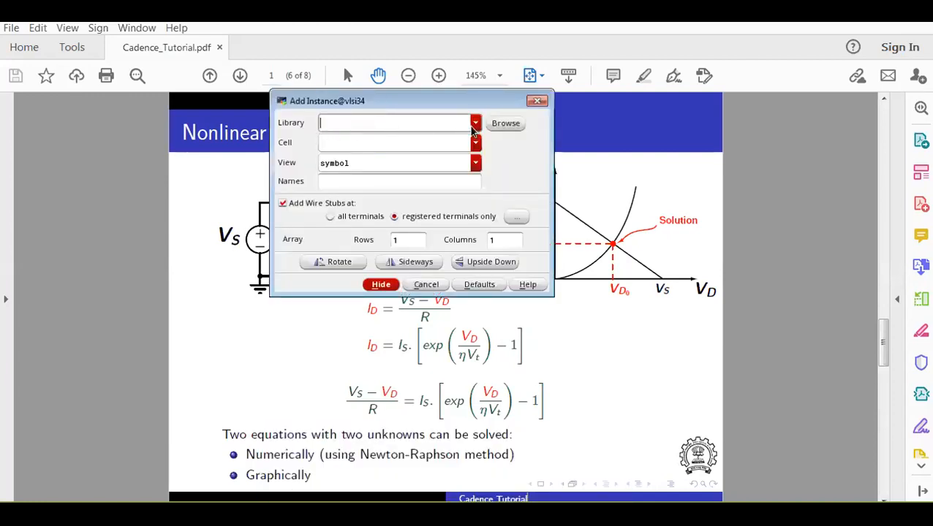
pyautogui.click(476, 123)
pyautogui.click(374, 171)
pyautogui.click(375, 142)
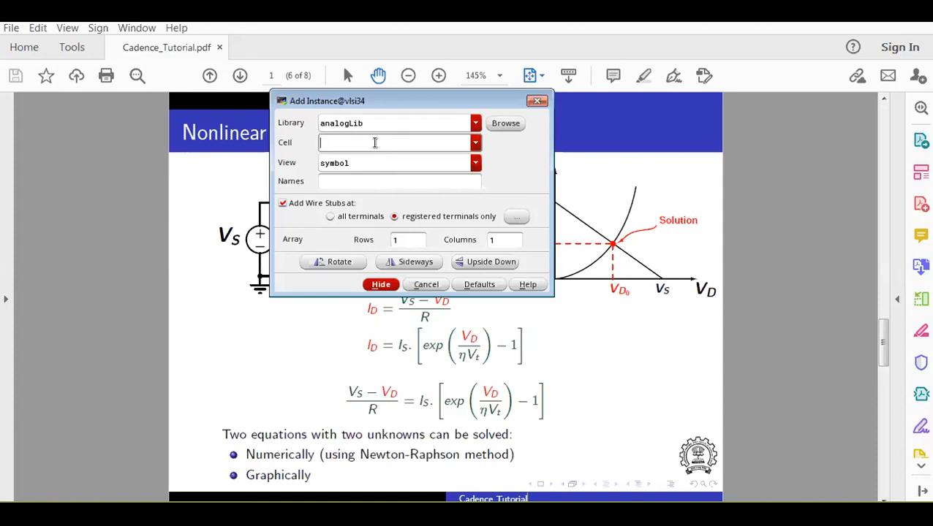
pyautogui.click(476, 143)
pyautogui.moveTo(474, 189); pyautogui.dragTo(462, 492)
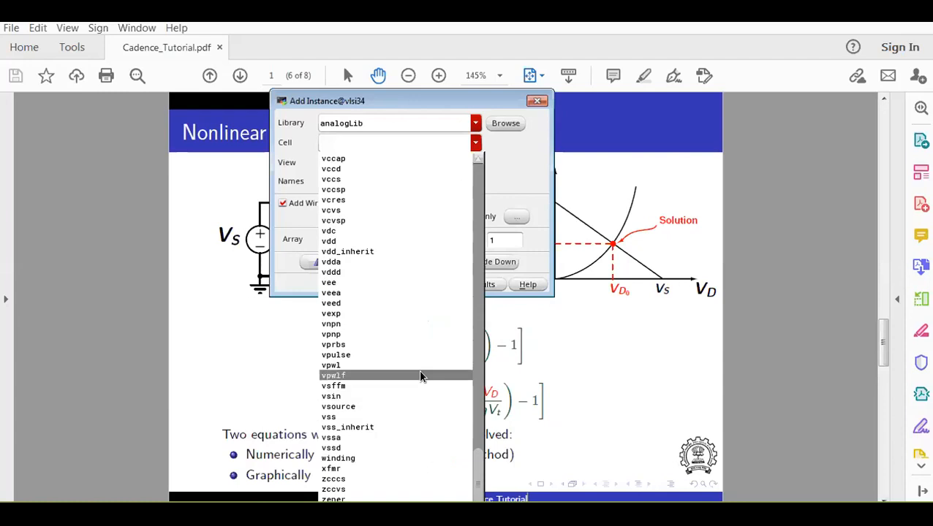
pyautogui.click(425, 232)
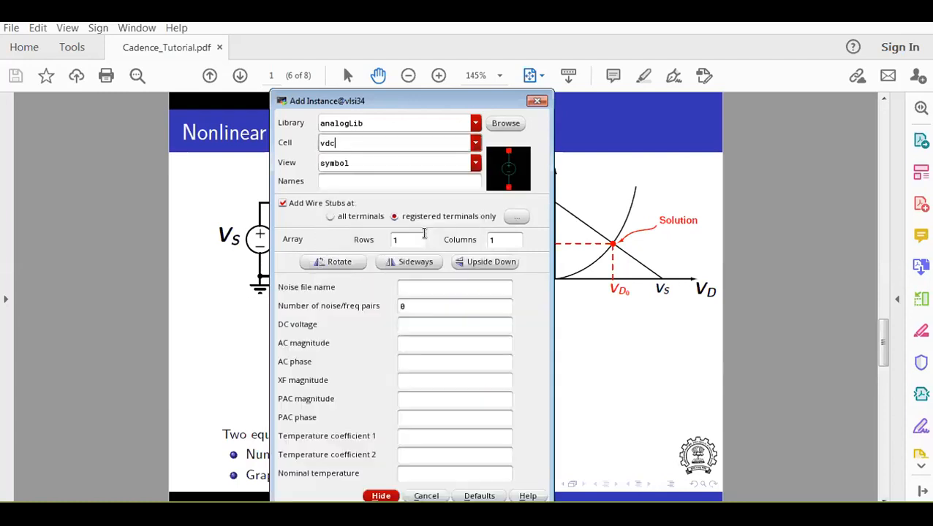
# Set the DC voltage of the new vdc instance to 1 V.
pyautogui.click(419, 328)
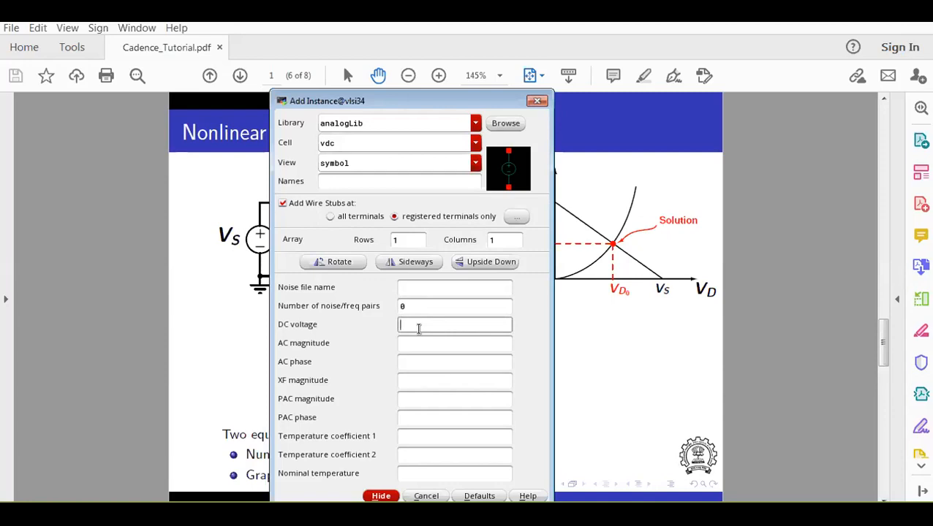
pyautogui.click(442, 346)
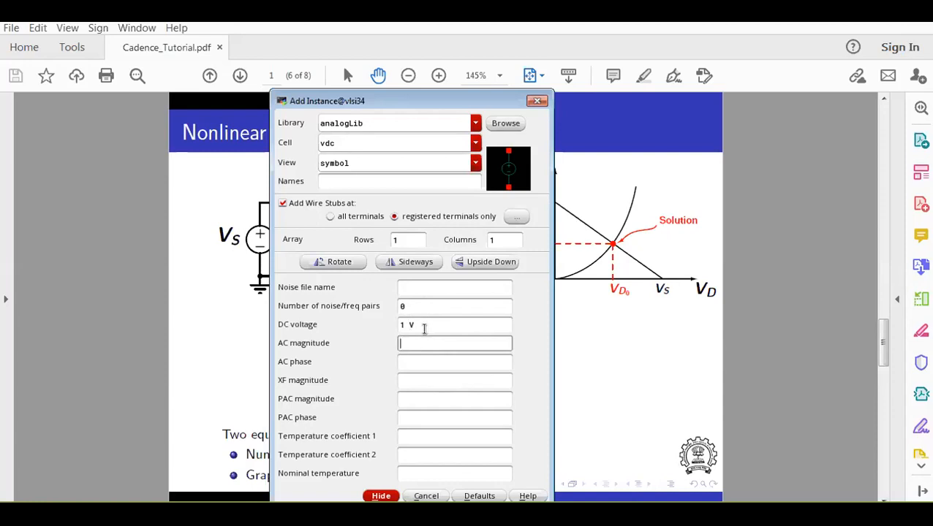
pyautogui.click(403, 326)
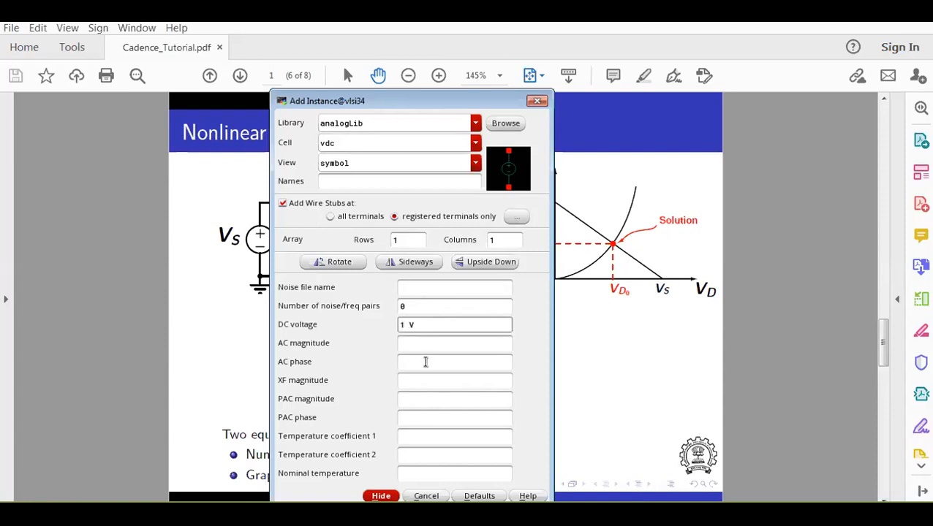
pyautogui.click(443, 343)
pyautogui.click(408, 325)
pyautogui.press('BackSpace')
pyautogui.click(429, 363)
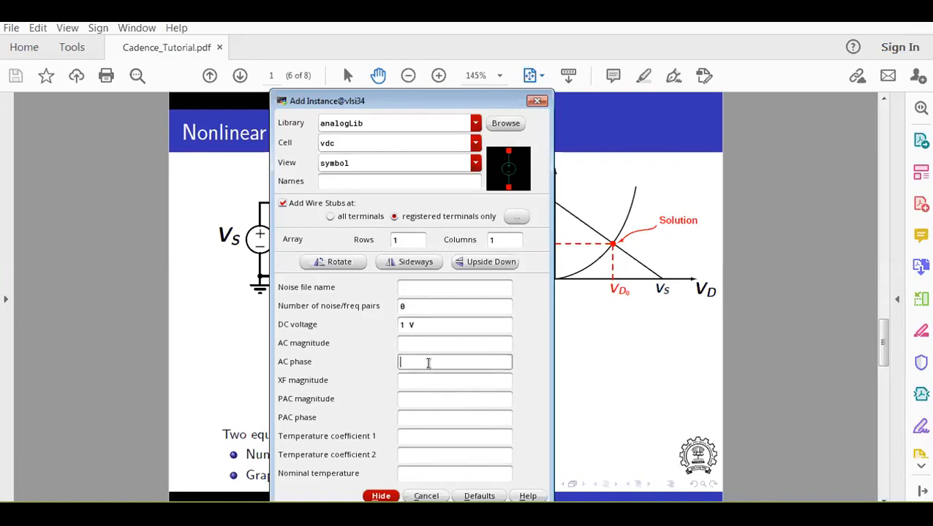
# Place the vdc source upright in the Diode_Analysis schematic and end the instance command.
pyautogui.click(381, 497)
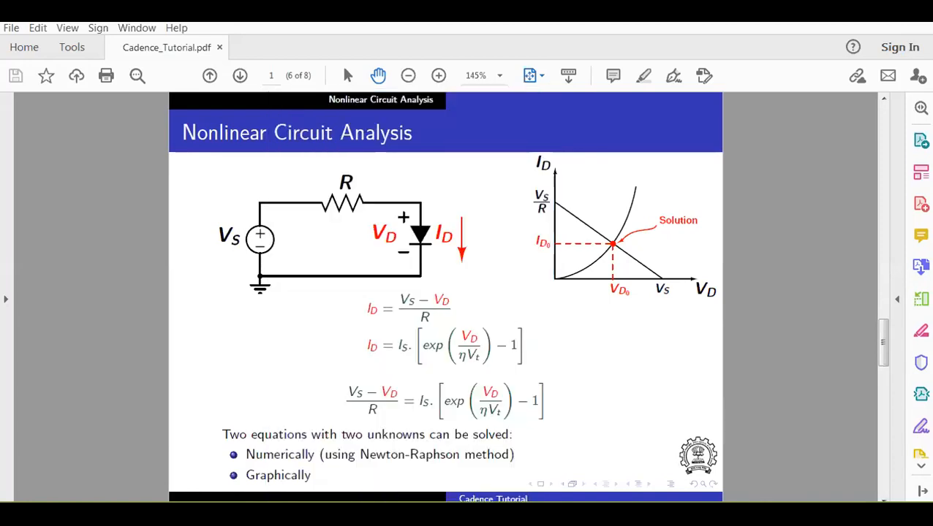
pyautogui.moveTo(379, 491)
pyautogui.click(459, 490)
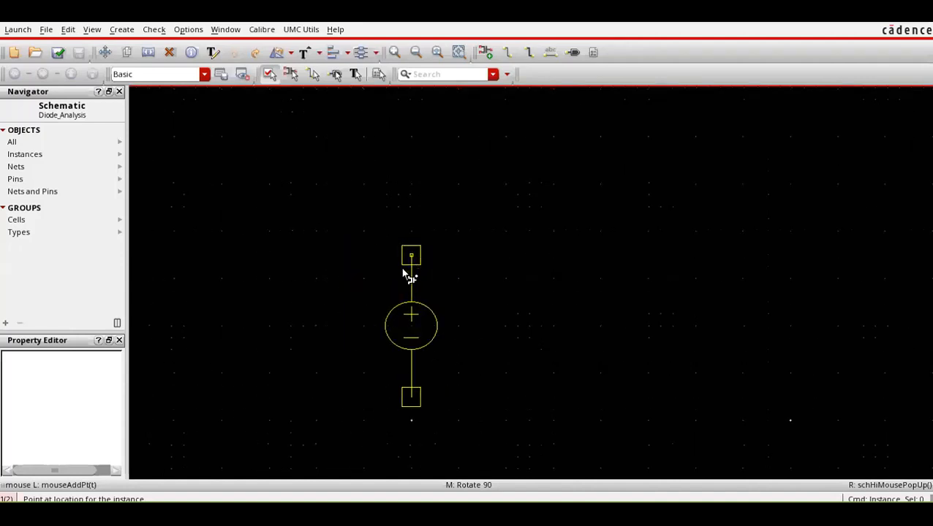
pyautogui.click(411, 278)
pyautogui.press('Escape')
pyautogui.scroll(-1, 341, 233)
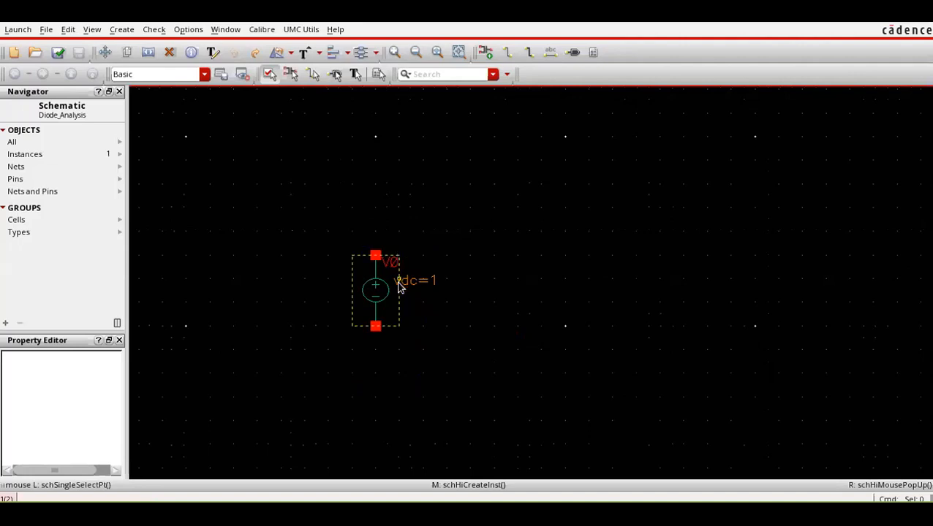
# Add a 1K Ohms res instance from analogLib, rotated to horizontal, above and to the right of the voltage source.
pyautogui.press('i')
pyautogui.doubleClick(318, 145)
pyautogui.write('res')
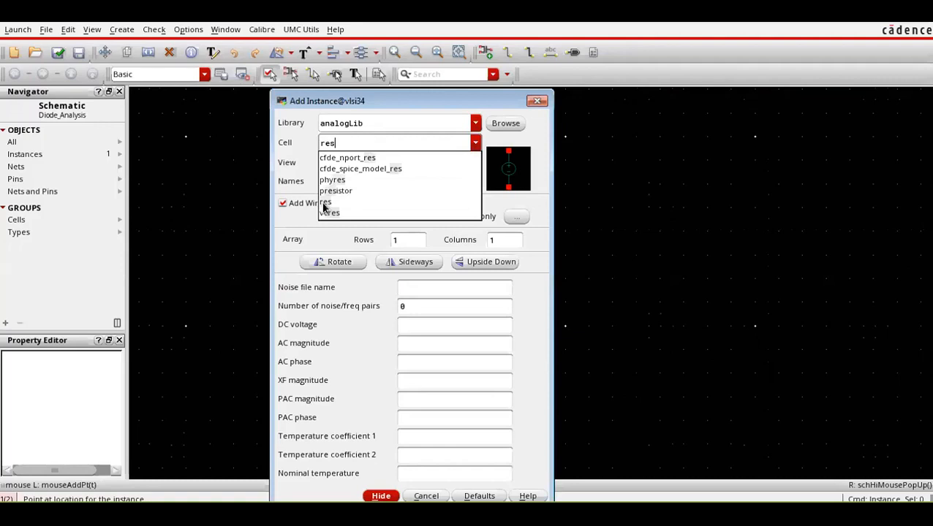
pyautogui.click(325, 204)
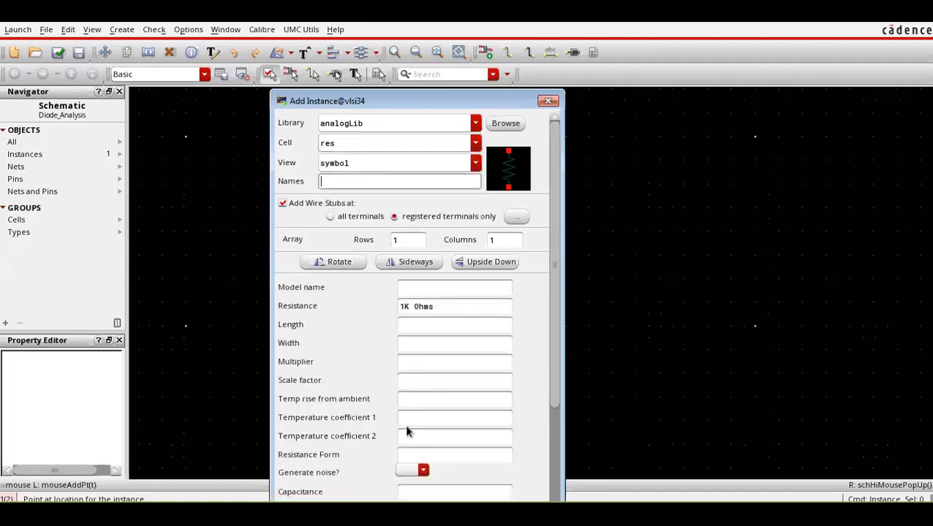
pyautogui.middleClick(472, 161)
pyautogui.click(453, 217)
pyautogui.press('Escape')
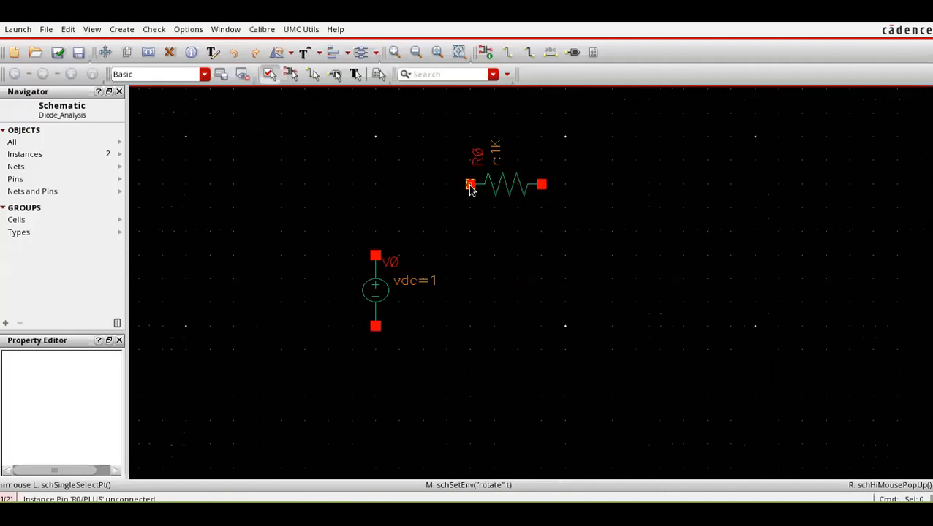
# Wire the resistor's near terminal to the source's positive terminal and draw a short wire down from the source's negative terminal.
pyautogui.press('w')
pyautogui.click(470, 185)
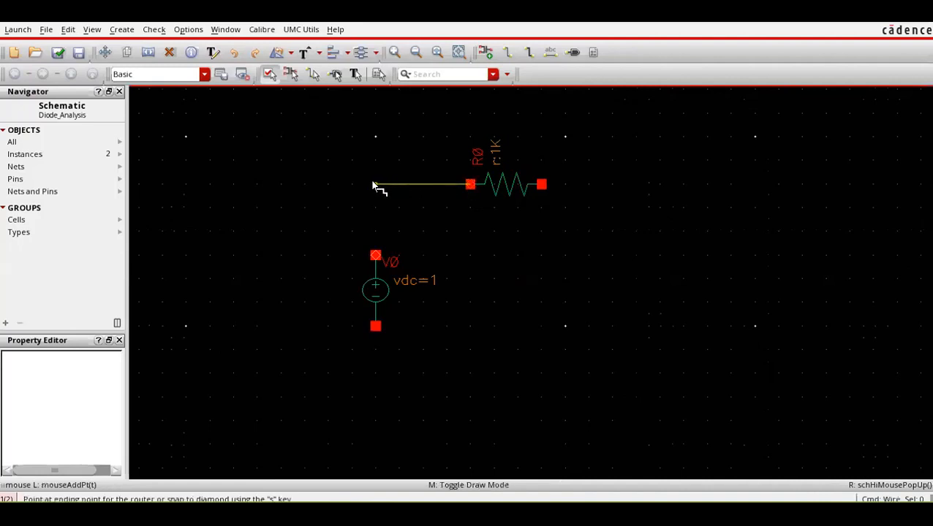
pyautogui.click(375, 256)
pyautogui.click(376, 327)
pyautogui.doubleClick(376, 373)
pyautogui.press('Escape')
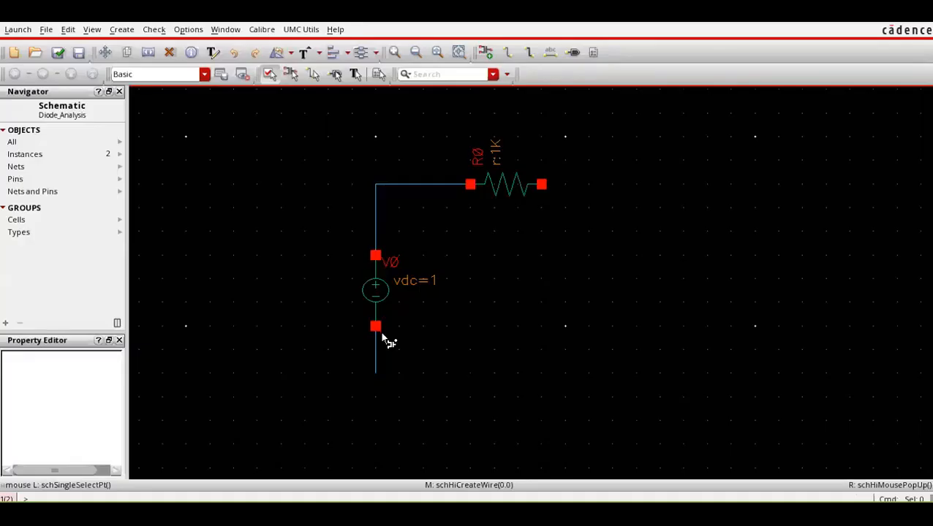
# Add an analogLib gnd symbol at the free end of the wire below the voltage source.
pyautogui.write('ignd')
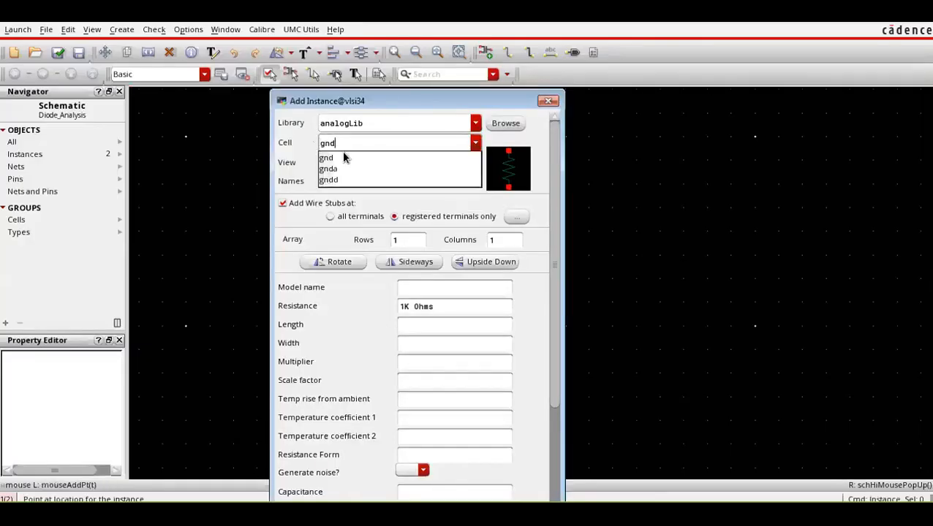
pyautogui.click(342, 155)
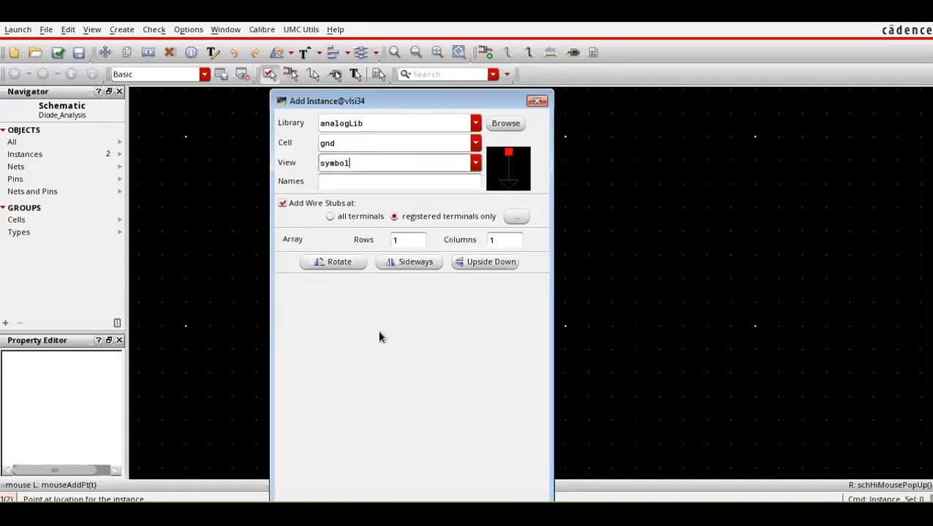
pyautogui.click(375, 373)
pyautogui.press('Escape')
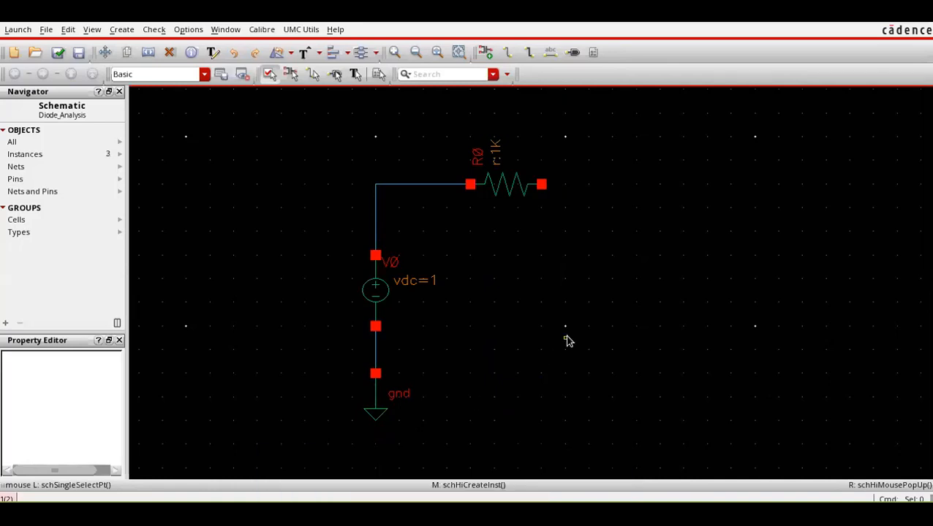
# Add a DION_MM diode from the UMC_18_CMOS library, pointing down, to the right of the resistor and level with the source.
pyautogui.press('i')
pyautogui.click(475, 144)
pyautogui.click(474, 130)
pyautogui.click(476, 123)
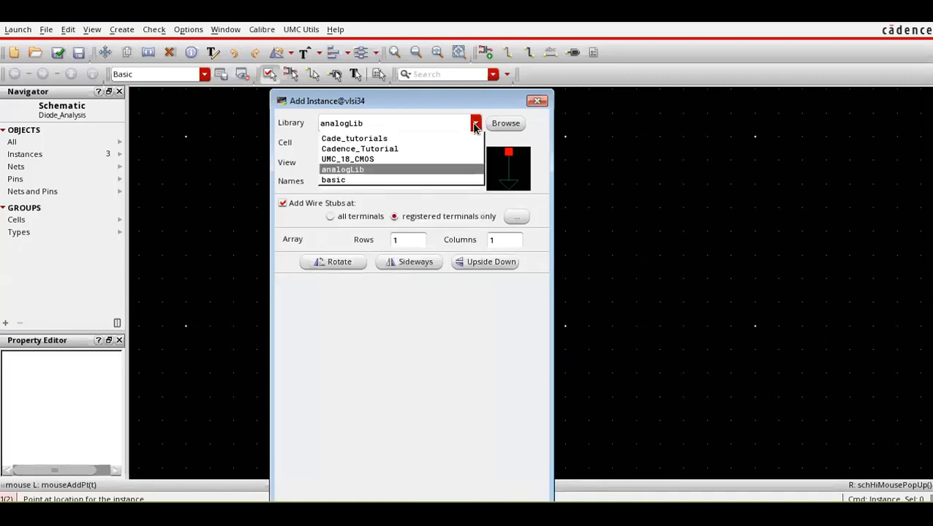
pyautogui.click(438, 159)
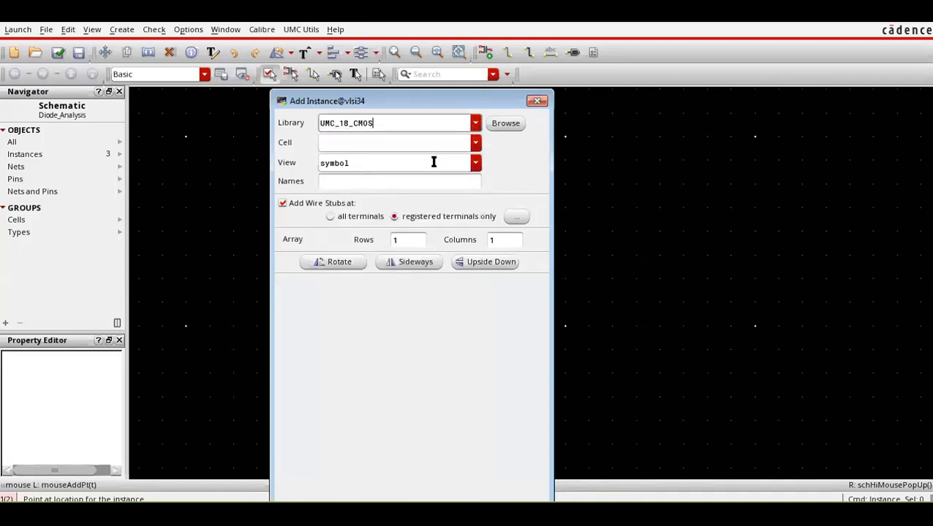
pyautogui.click(476, 144)
pyautogui.click(389, 143)
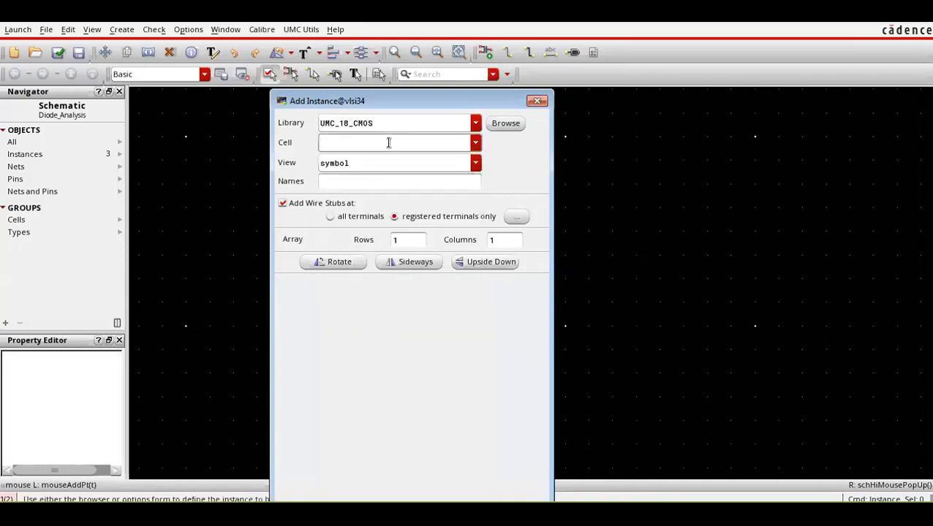
pyautogui.write('dion_fix')
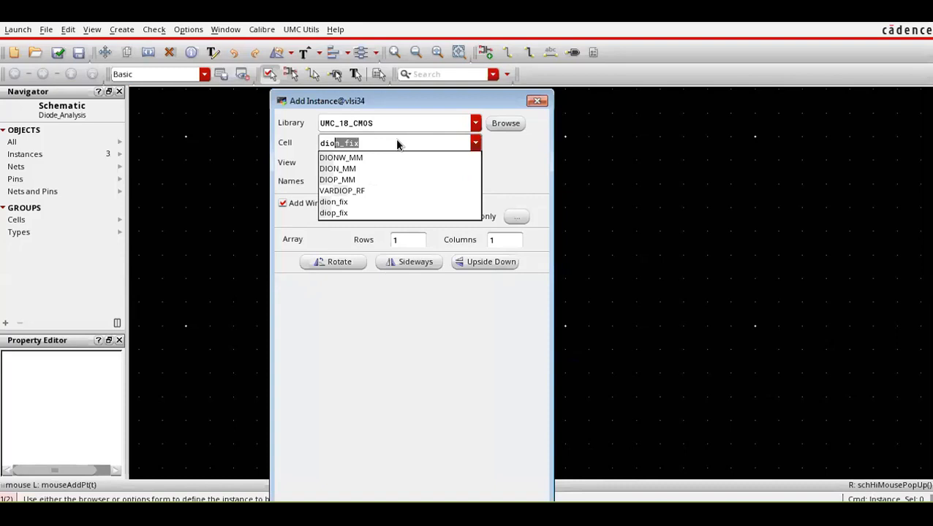
pyautogui.click(344, 169)
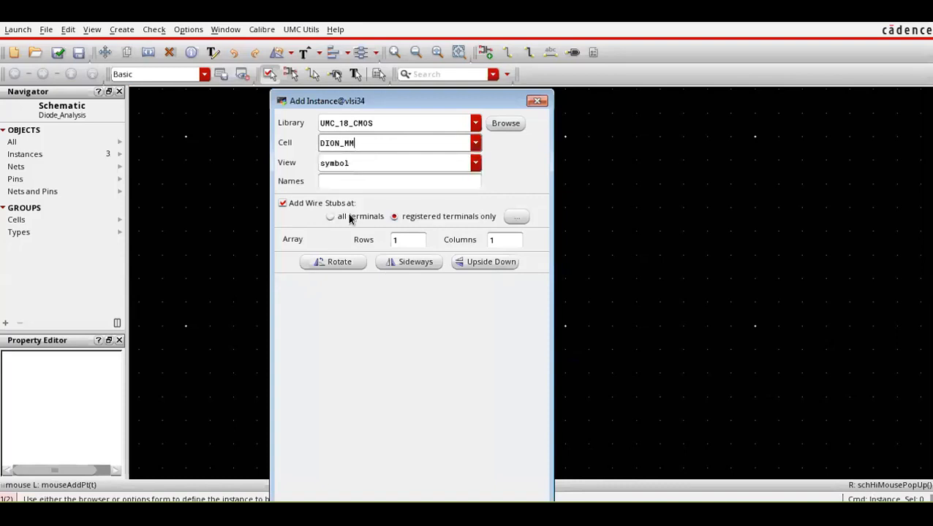
pyautogui.press('Return')
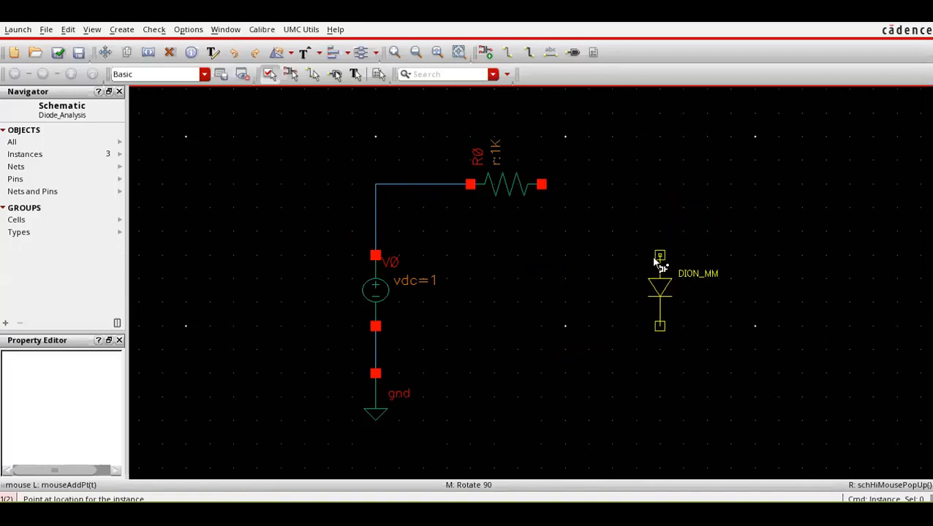
pyautogui.click(659, 256)
# Wire the diode's anode to the resistor's free terminal and its cathode to the ground wire below the source.
pyautogui.press('w')
pyautogui.click(659, 256)
pyautogui.click(549, 186)
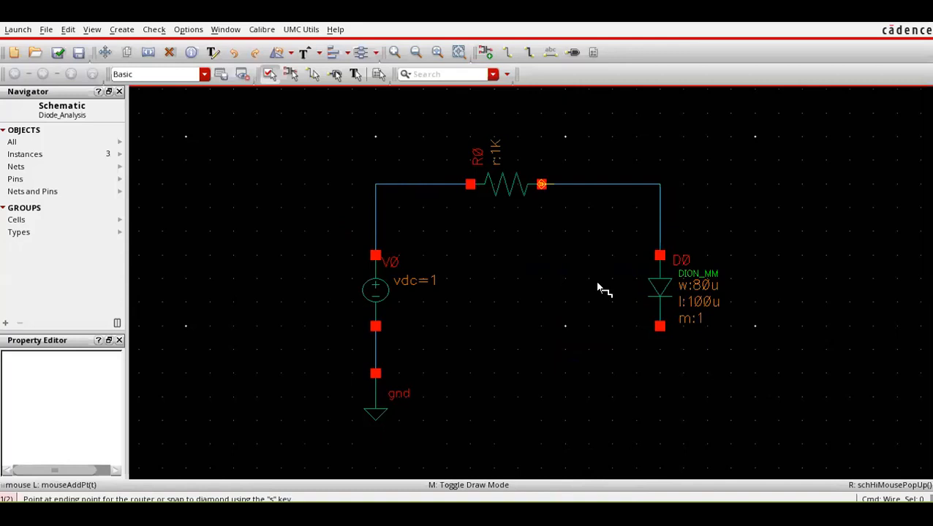
pyautogui.click(660, 326)
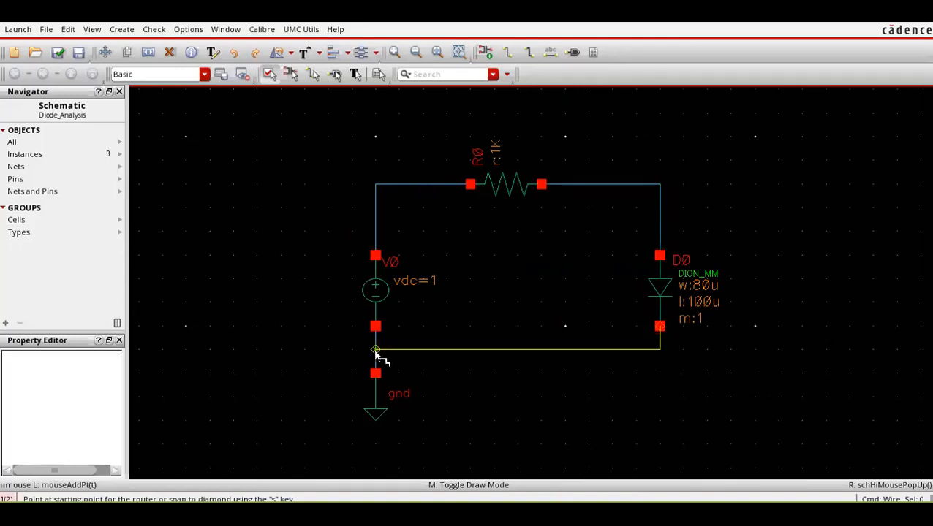
pyautogui.click(375, 351)
pyautogui.press('Escape')
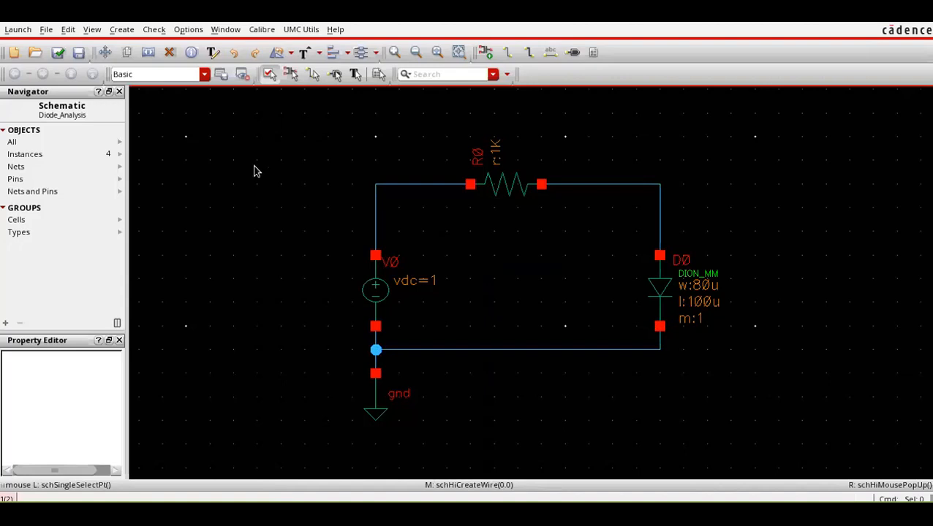
# Save the Diode_Analysis schematic, run Check and Save, and return to the schematic window.
pyautogui.click(76, 52)
pyautogui.click(56, 53)
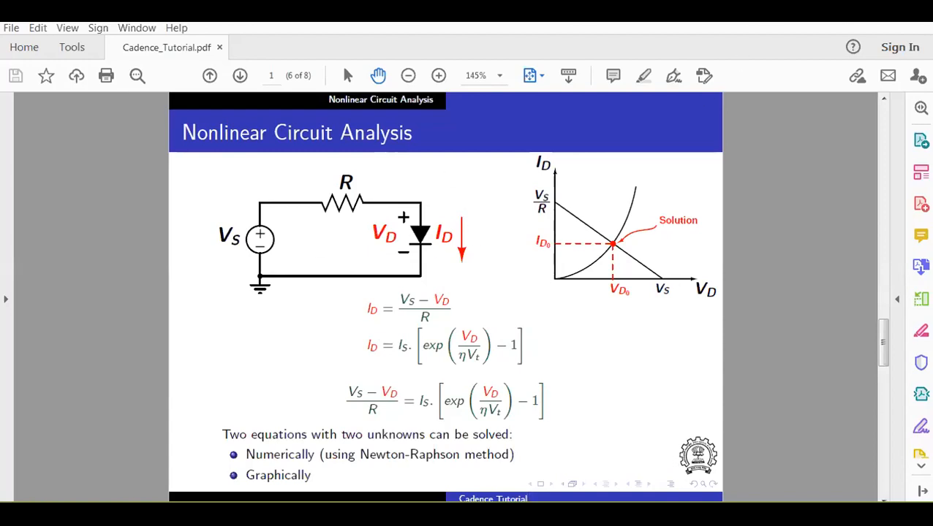
pyautogui.click(427, 493)
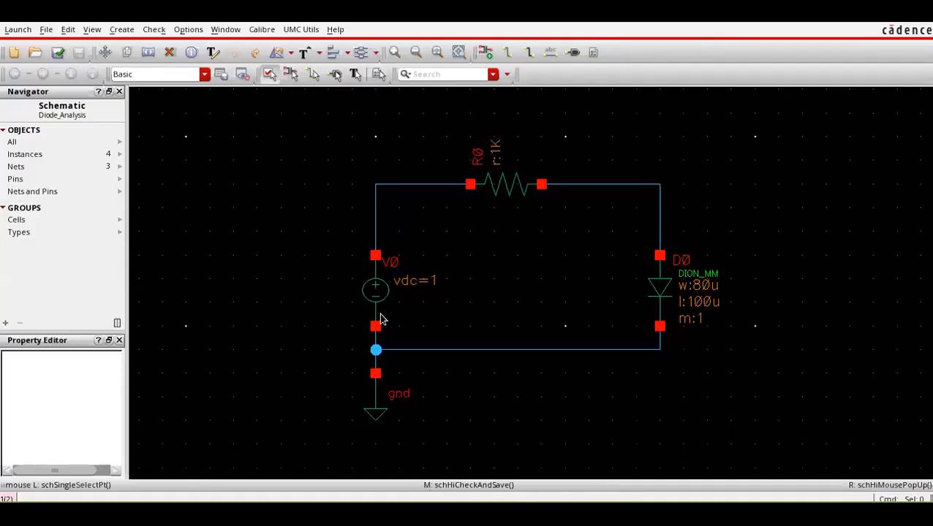
# Start an ADE L session for the Diode_Analysis schematic and move its window fully into view.
pyautogui.click(23, 31)
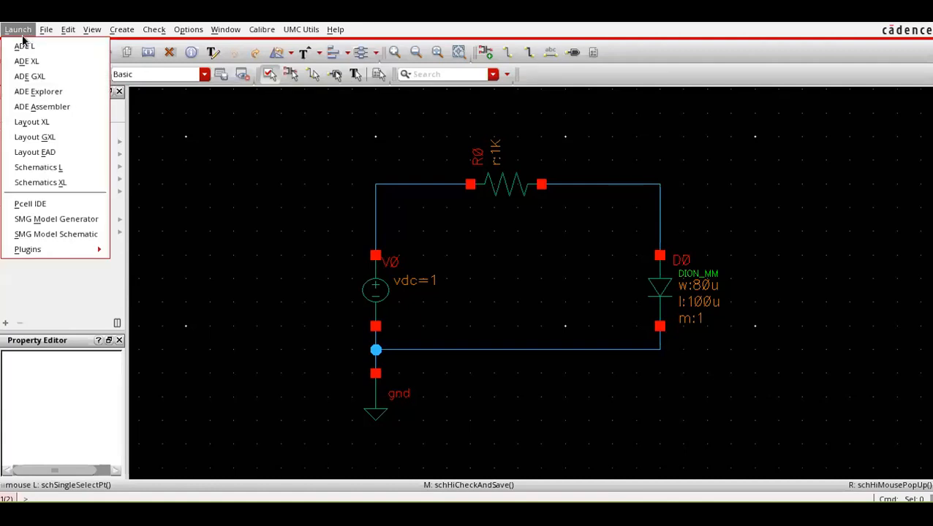
pyautogui.click(22, 47)
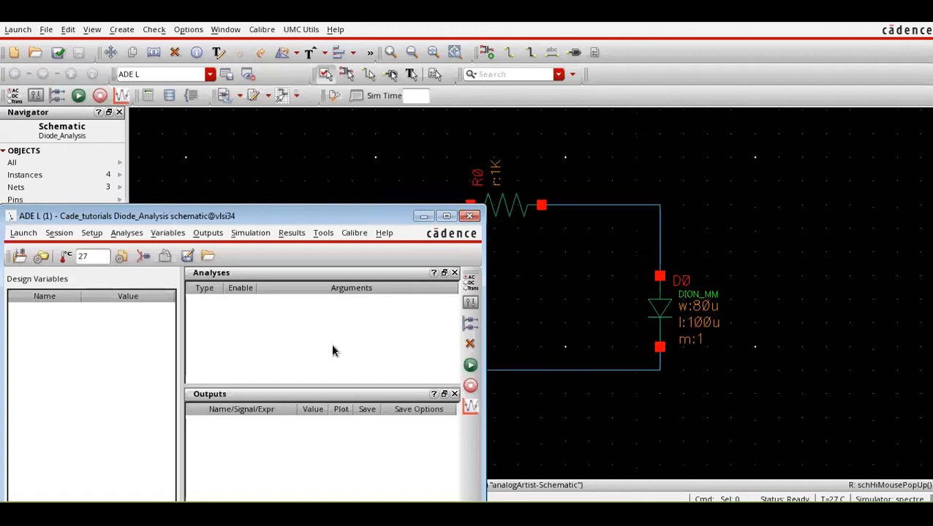
pyautogui.moveTo(269, 214); pyautogui.dragTo(276, 150)
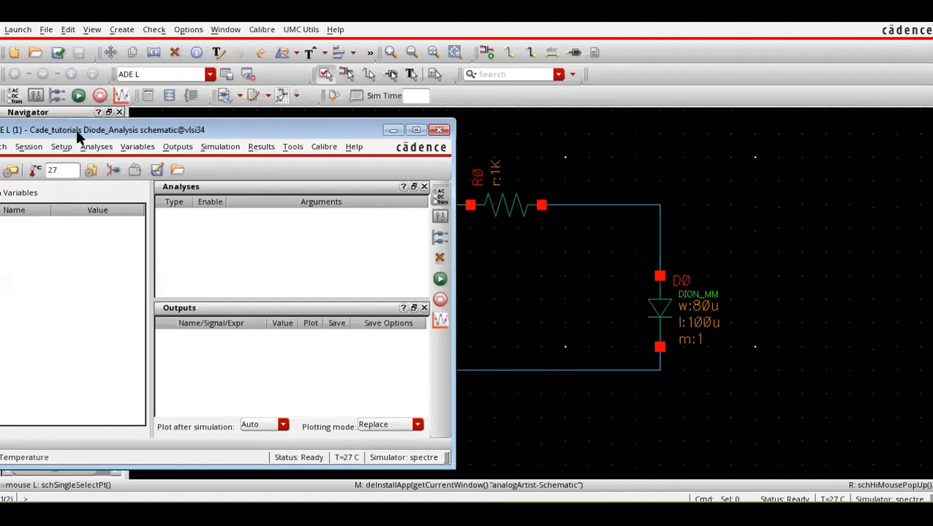
pyautogui.moveTo(76, 129); pyautogui.dragTo(239, 126)
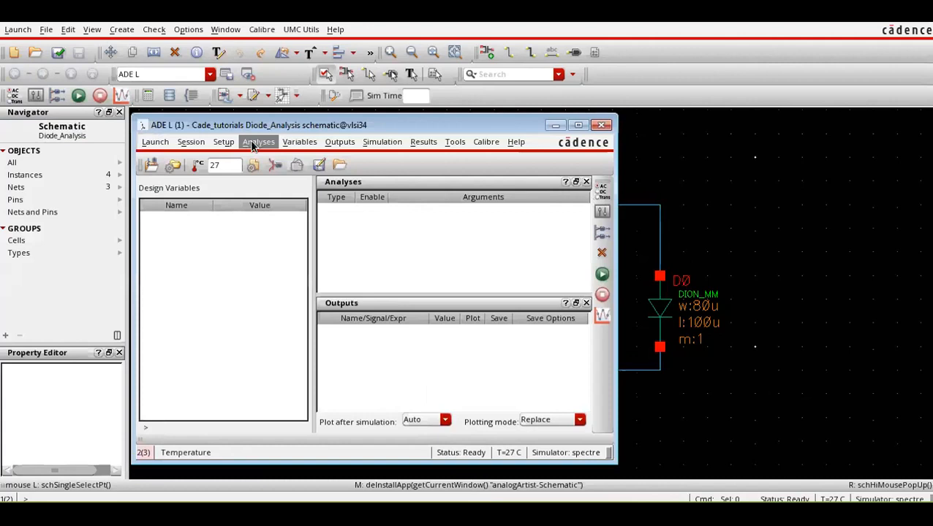
# Add an enabled dc analysis with Save DC Operating Point turned on.
pyautogui.click(253, 143)
pyautogui.click(260, 164)
pyautogui.click(389, 123)
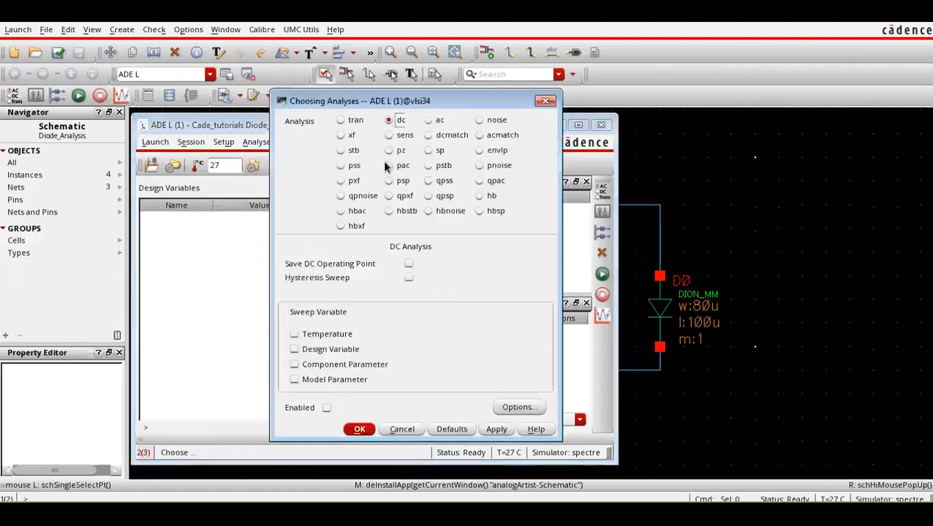
pyautogui.click(409, 265)
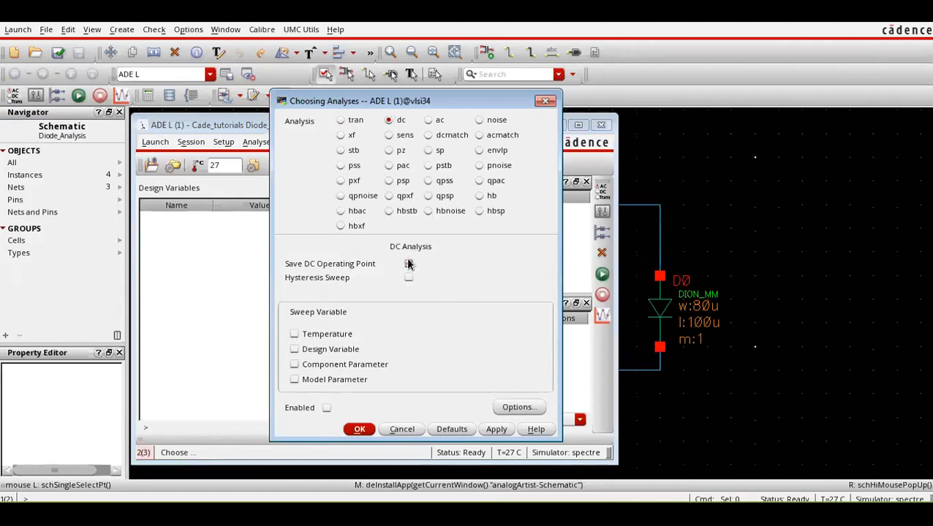
pyautogui.click(327, 408)
pyautogui.click(356, 429)
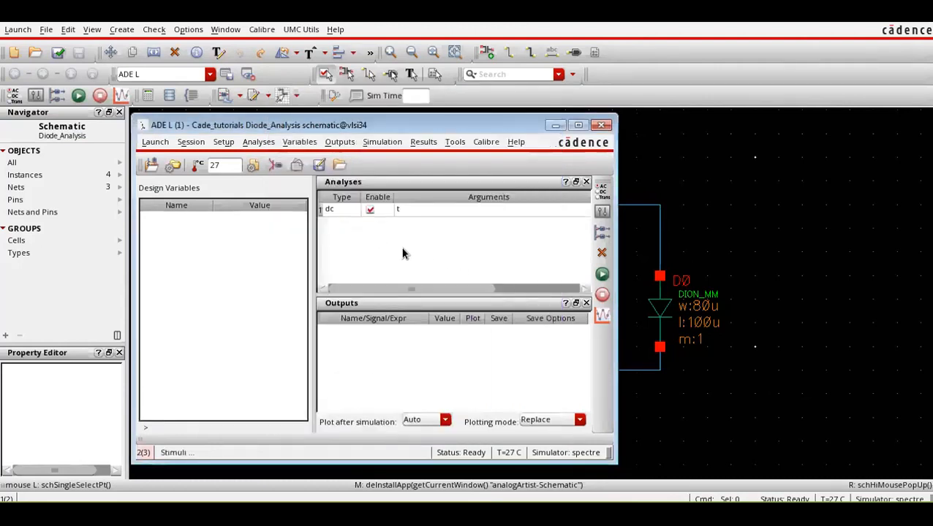
# Netlist and run the simulation, check the spectre output and the Virtuoso log, and minimize both windows.
pyautogui.click(601, 274)
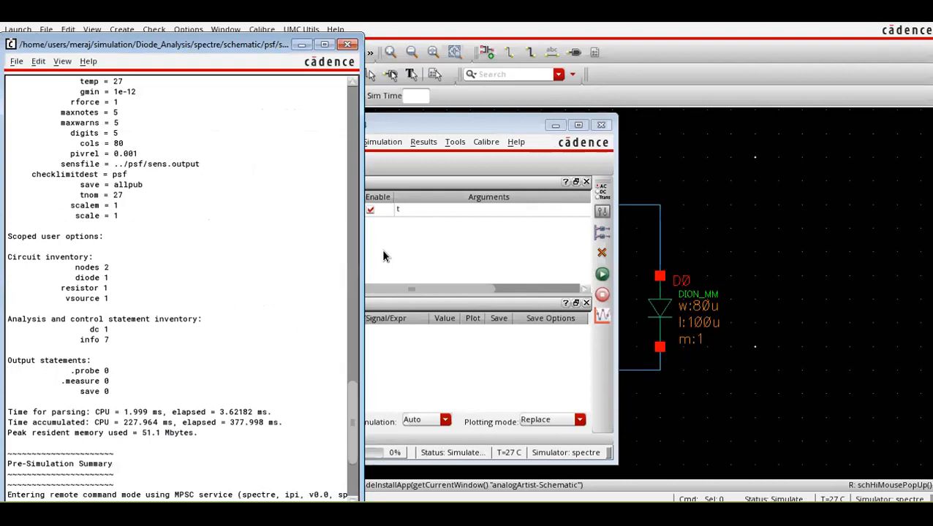
pyautogui.scroll(5, 279, 327)
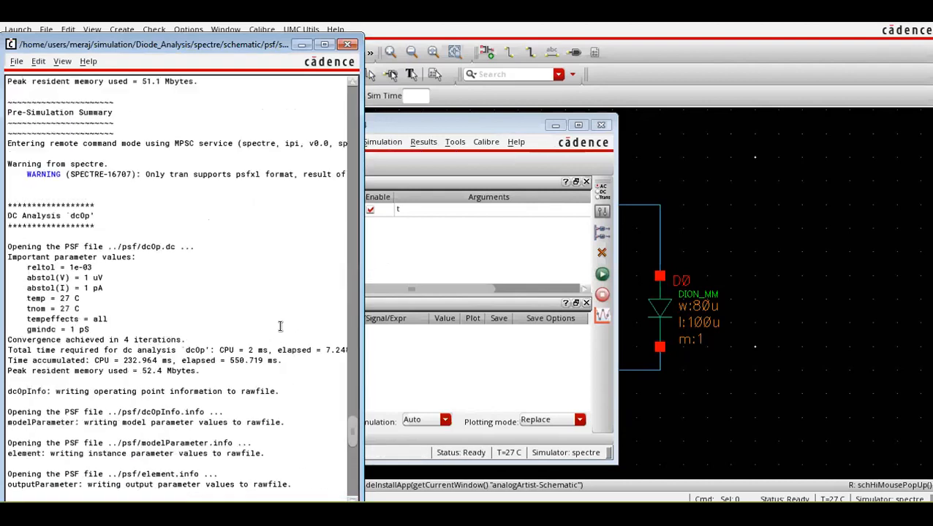
pyautogui.scroll(-4, 280, 327)
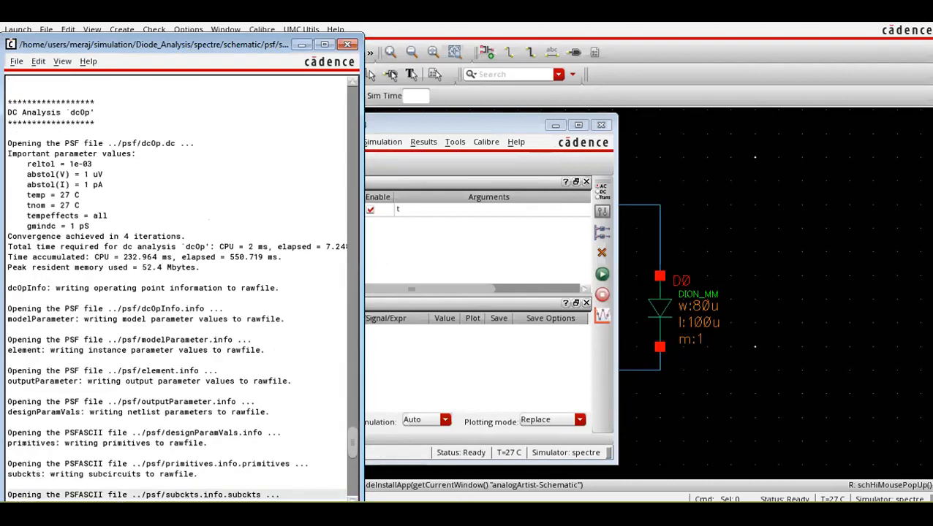
pyautogui.click(444, 514)
pyautogui.click(406, 422)
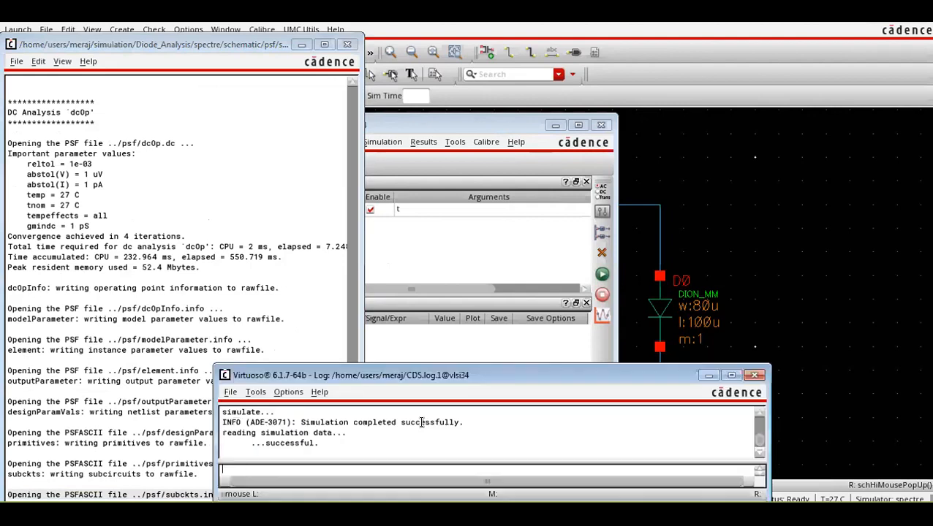
pyautogui.click(709, 376)
pyautogui.click(302, 44)
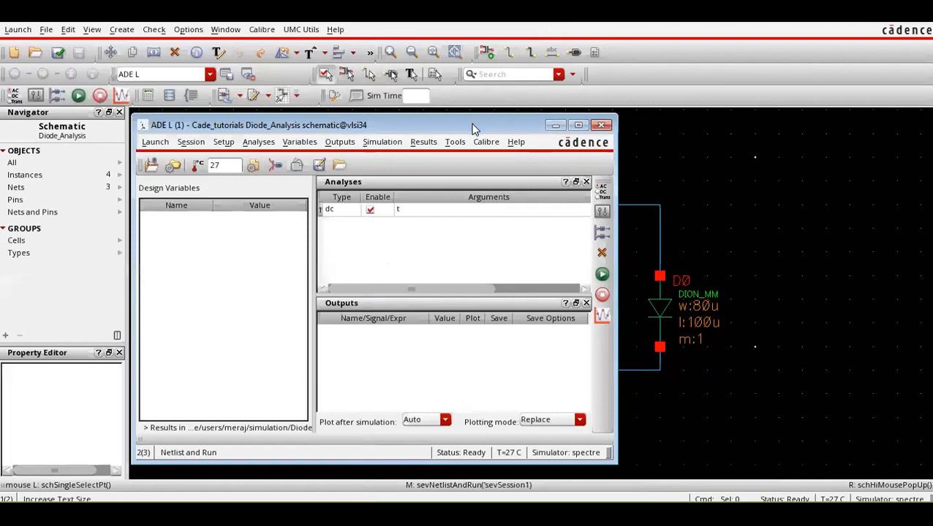
# Annotate the DC node voltages on the schematic and bring the whole circuit into view.
pyautogui.moveTo(475, 126); pyautogui.dragTo(395, 131)
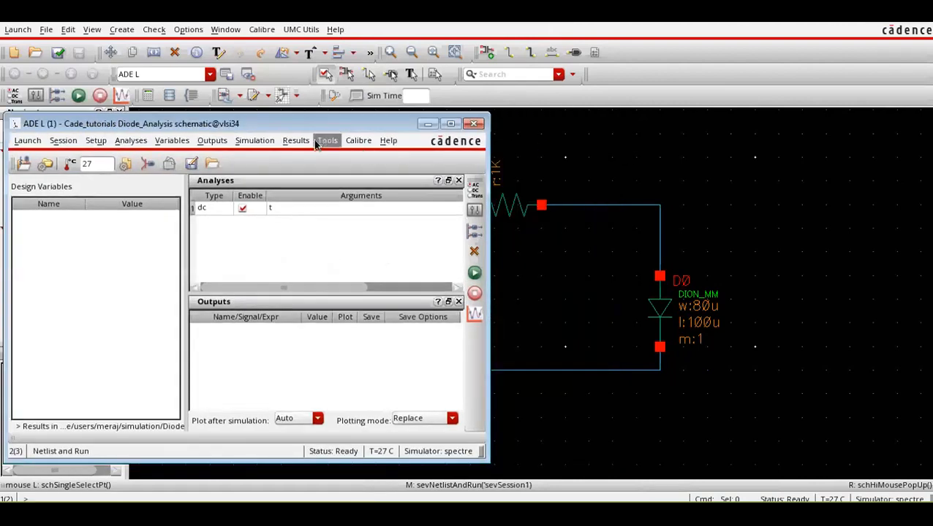
pyautogui.click(295, 140)
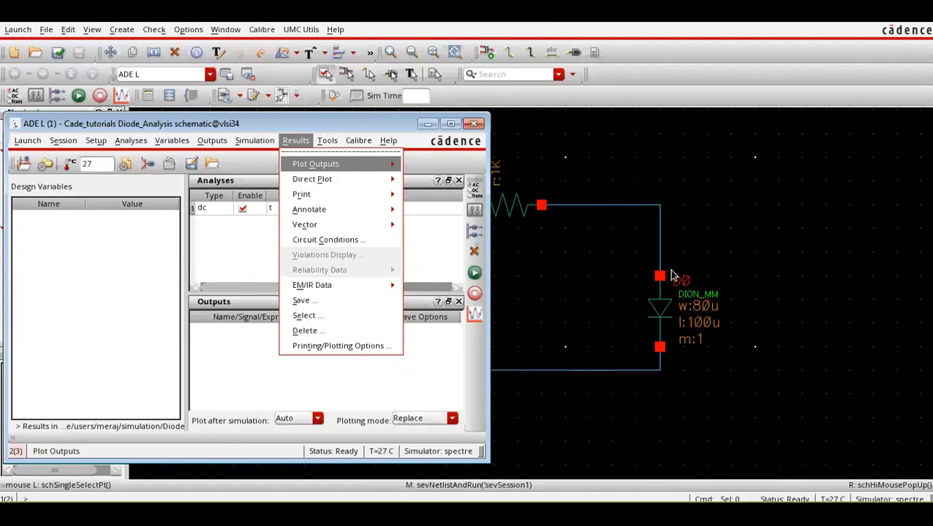
pyautogui.moveTo(359, 207)
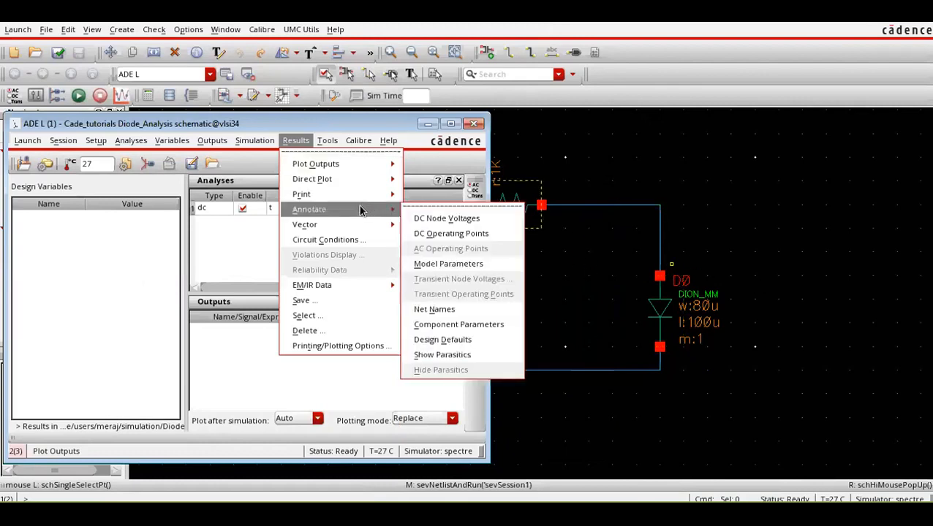
pyautogui.click(446, 218)
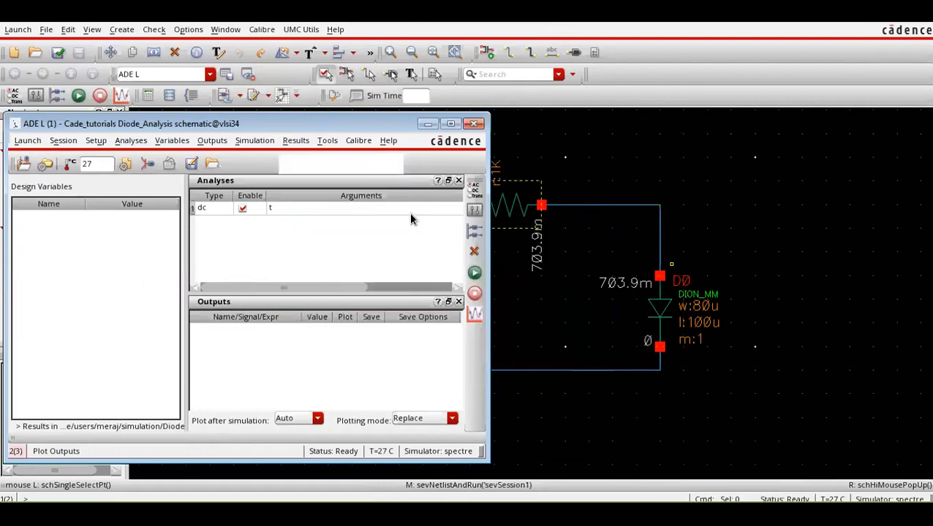
pyautogui.click(719, 149)
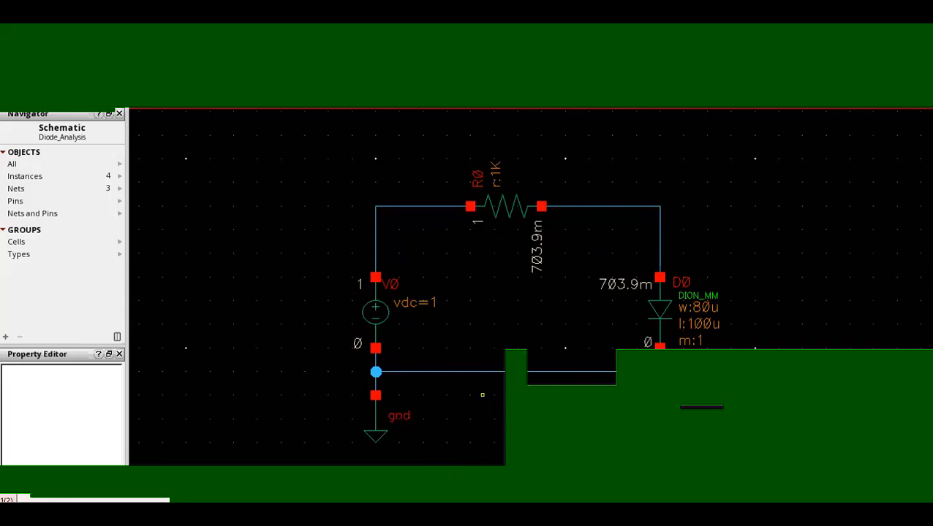
# Switch to Cadence_Tutorial.pdf, examine the Small-Signal Diode Analysis slide, and return to the Virtuoso schematic.
pyautogui.hotkey('alt', 'Tab')
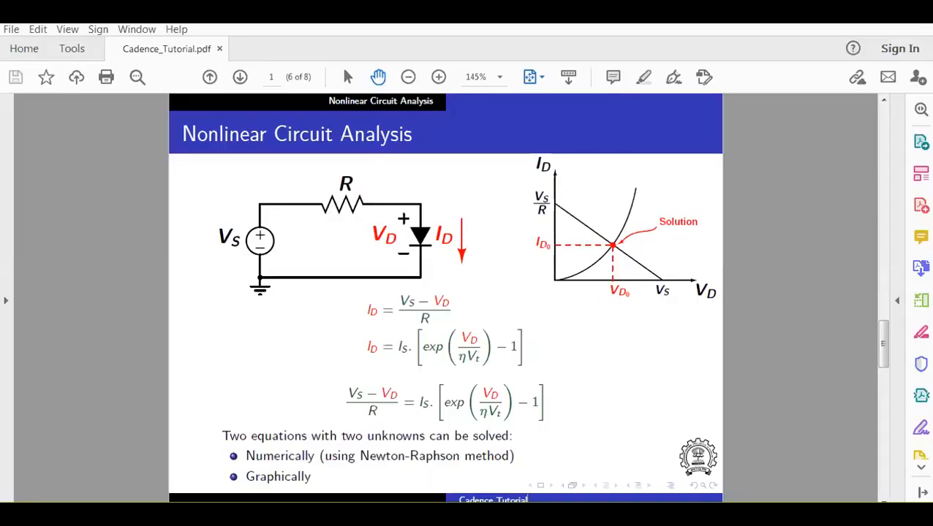
pyautogui.scroll(-1, 442, 477)
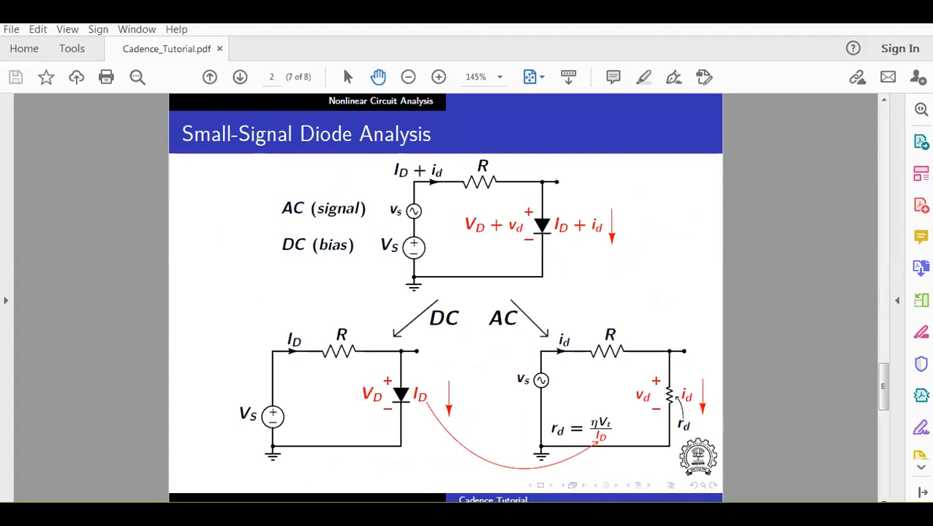
pyautogui.moveTo(440, 514)
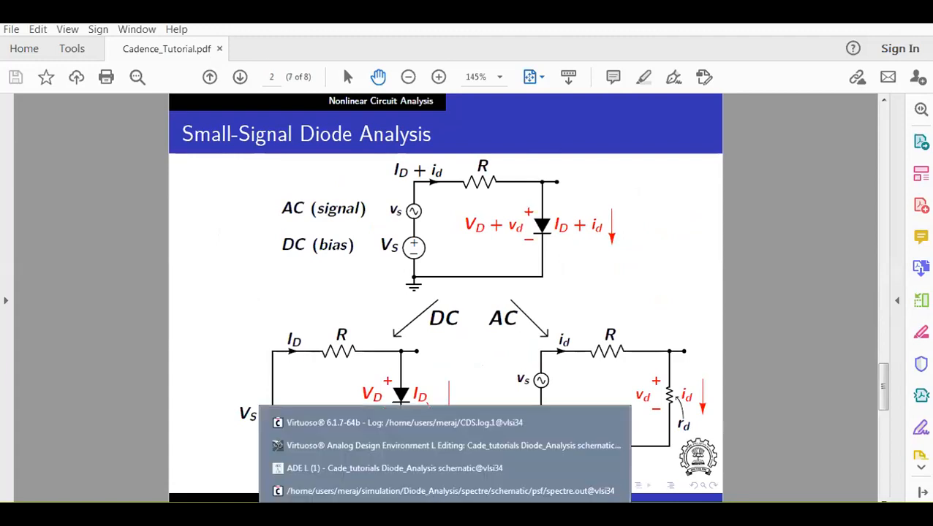
pyautogui.click(420, 453)
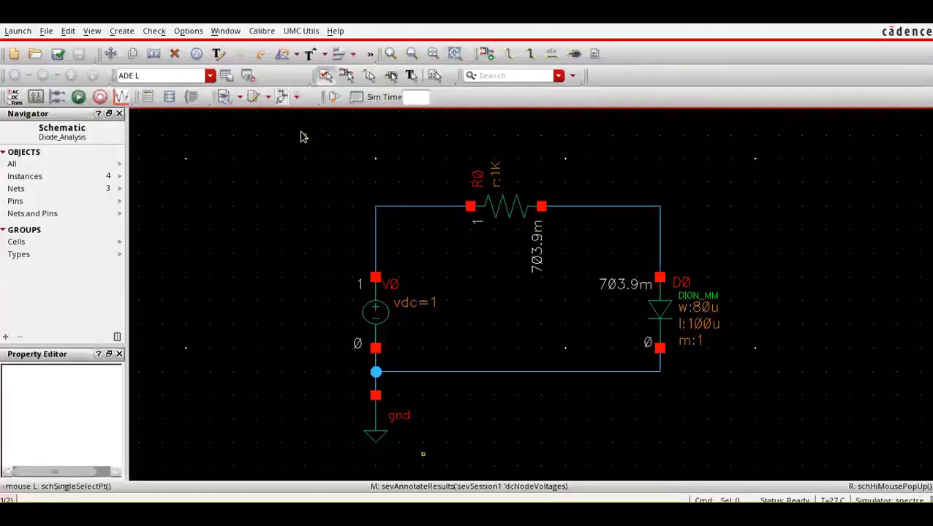
pyautogui.scroll(2, 334, 238)
pyautogui.scroll(-2, 312, 229)
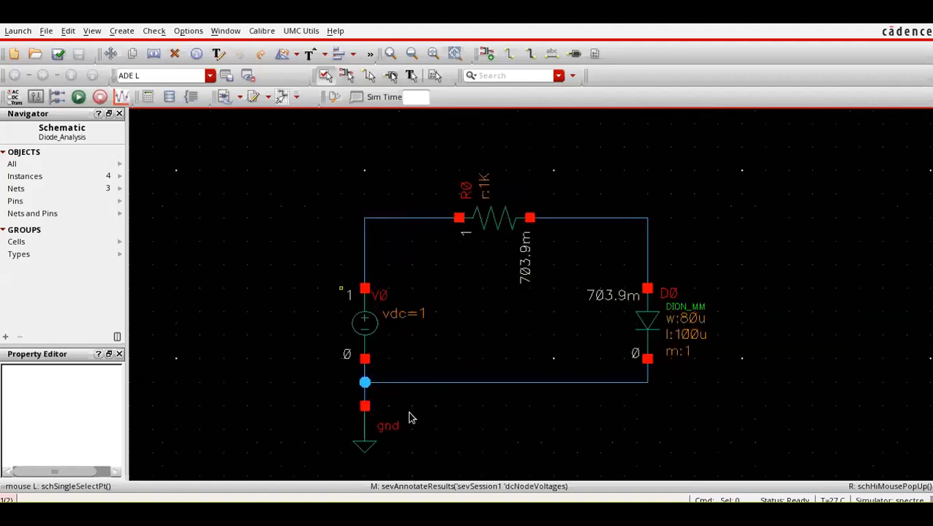
pyautogui.click(417, 500)
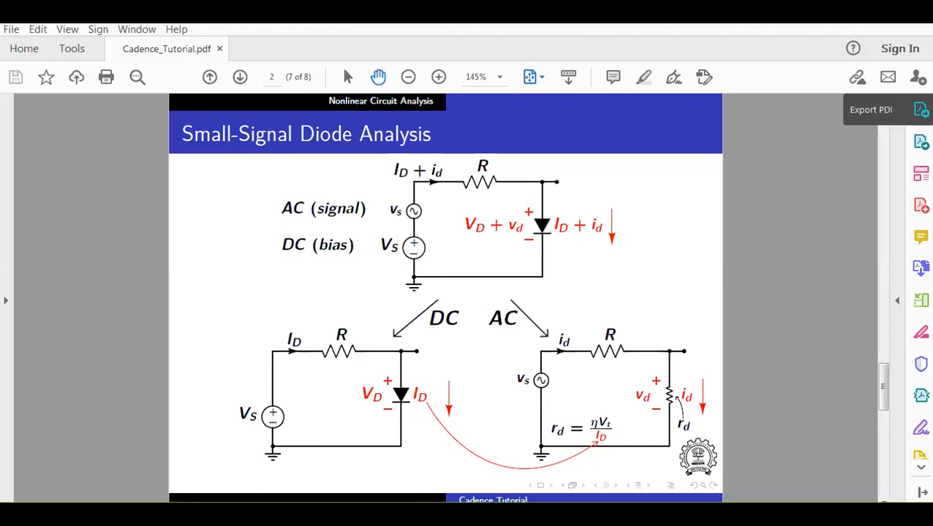
pyautogui.moveTo(445, 502)
pyautogui.click(468, 447)
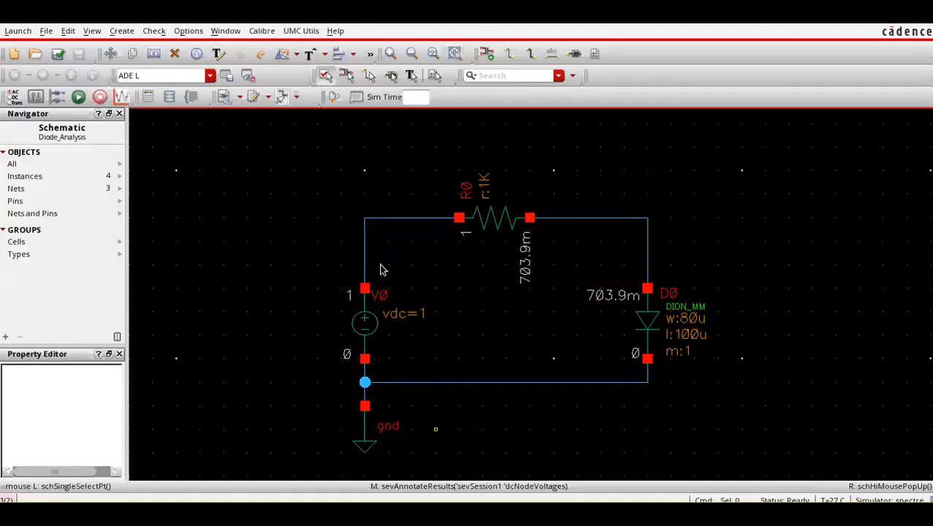
# Move the resistor and its connected horizontal wires upward to make room above the DC source.
pyautogui.moveTo(307, 165); pyautogui.dragTo(718, 264)
pyautogui.moveTo(493, 220); pyautogui.dragTo(494, 135)
pyautogui.click(281, 233)
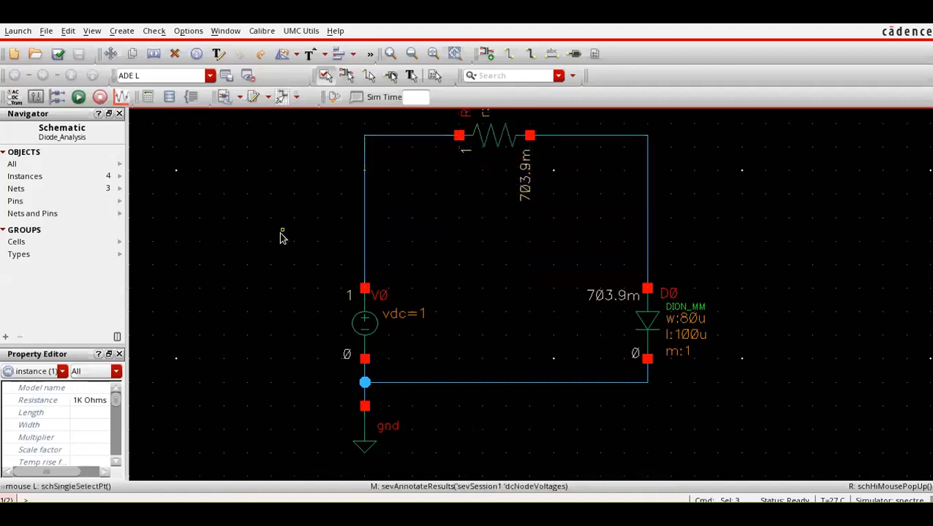
# Start adding an instance of the vsin cell from analogLib.
pyautogui.press('i')
pyautogui.click(446, 127)
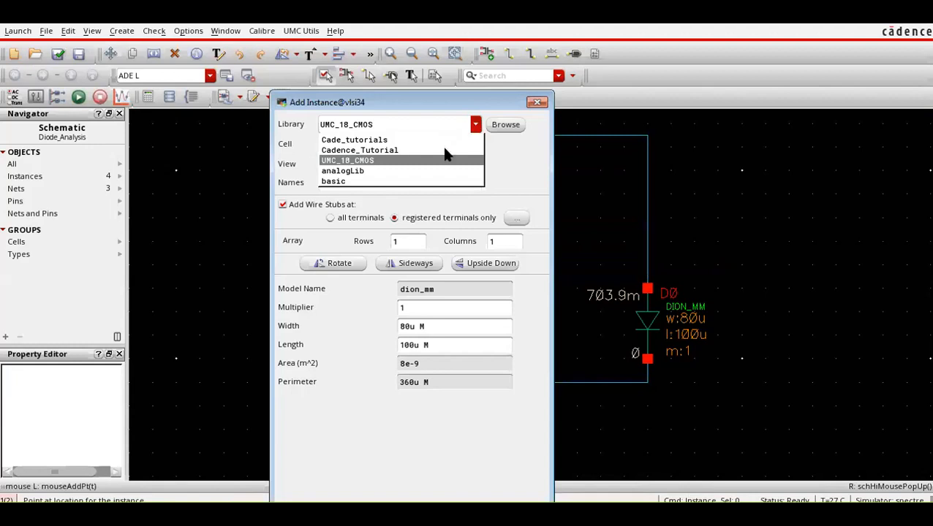
pyautogui.click(432, 170)
pyautogui.click(474, 145)
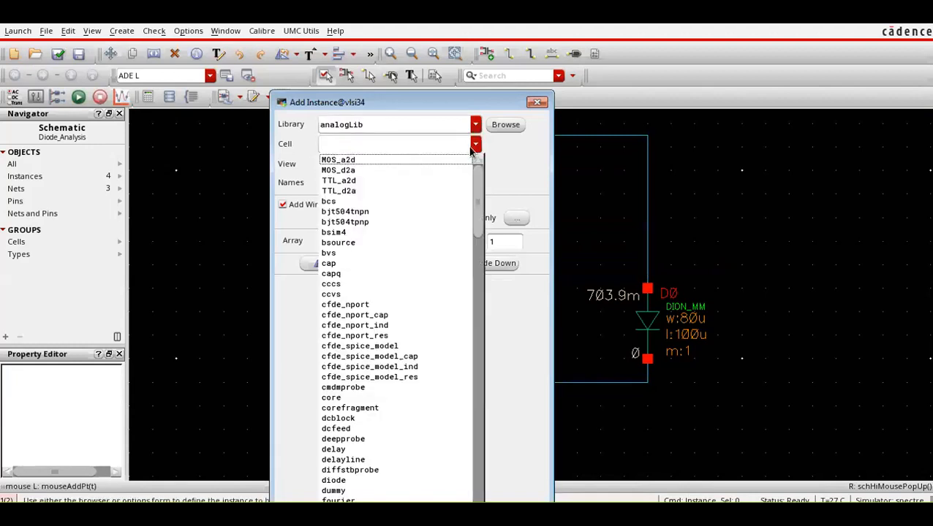
pyautogui.click(388, 145)
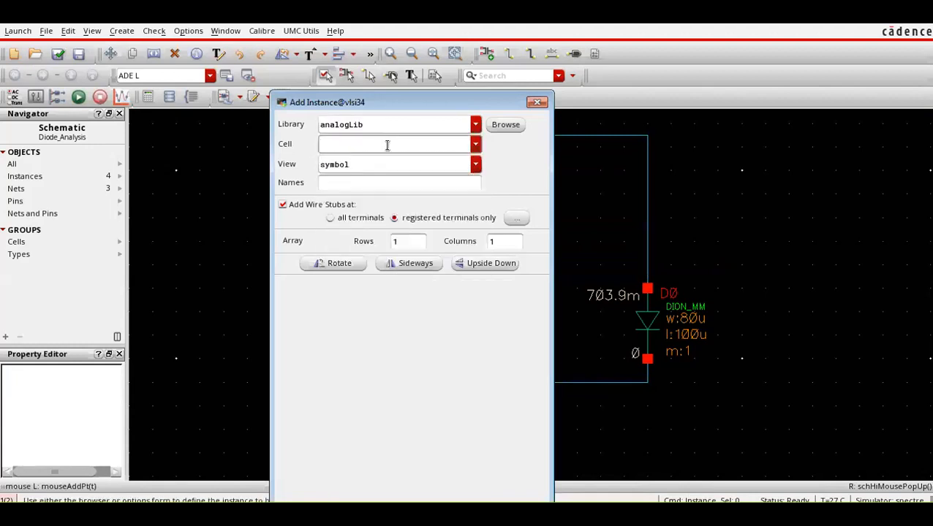
pyautogui.write('vsin')
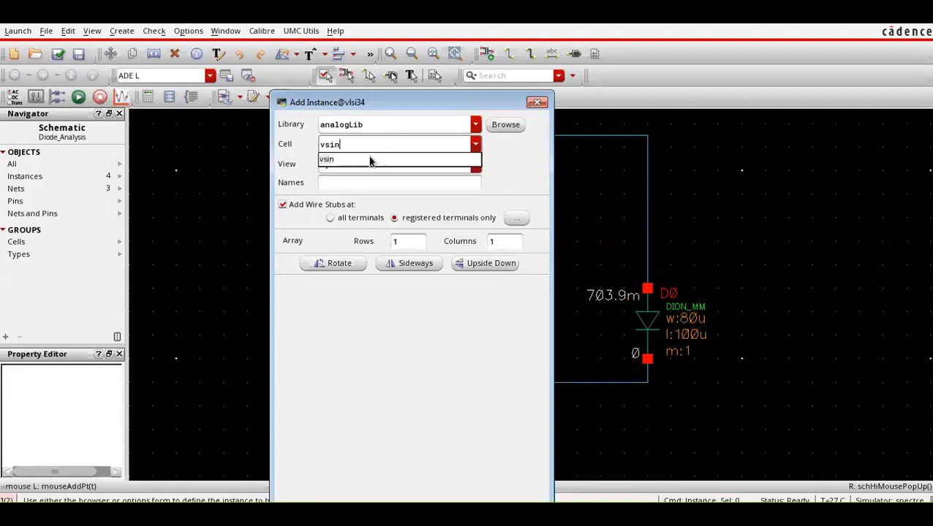
pyautogui.click(370, 159)
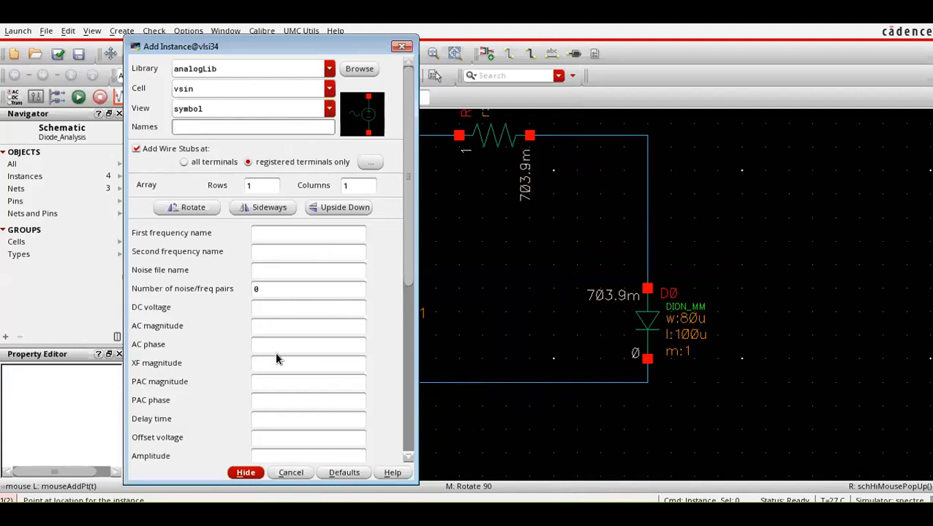
# Set the vsin source's amplitude to 1m V and its frequency to 1K.
pyautogui.scroll(-2, 265, 391)
pyautogui.click(271, 413)
pyautogui.write('1m')
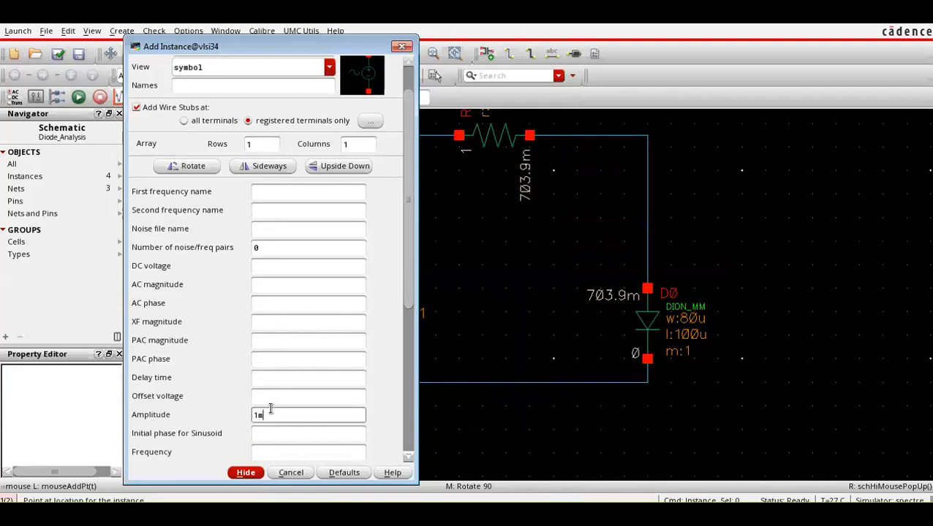
pyautogui.scroll(-4, 271, 409)
pyautogui.click(271, 368)
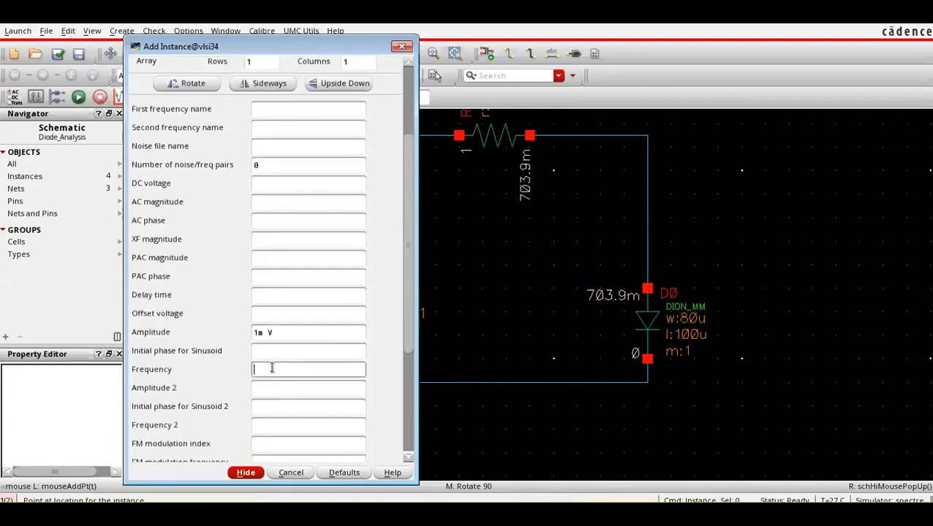
pyautogui.write('1k')
# Place the vsin source in the vertical wire above the DC source and run Check and Save on the schematic.
pyautogui.click(245, 473)
pyautogui.click(365, 182)
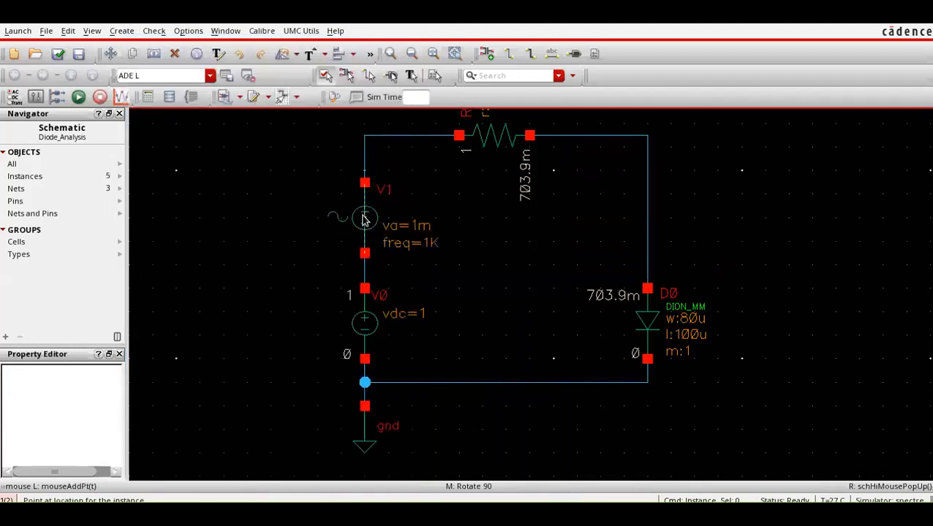
pyautogui.press('Escape')
pyautogui.click(470, 241)
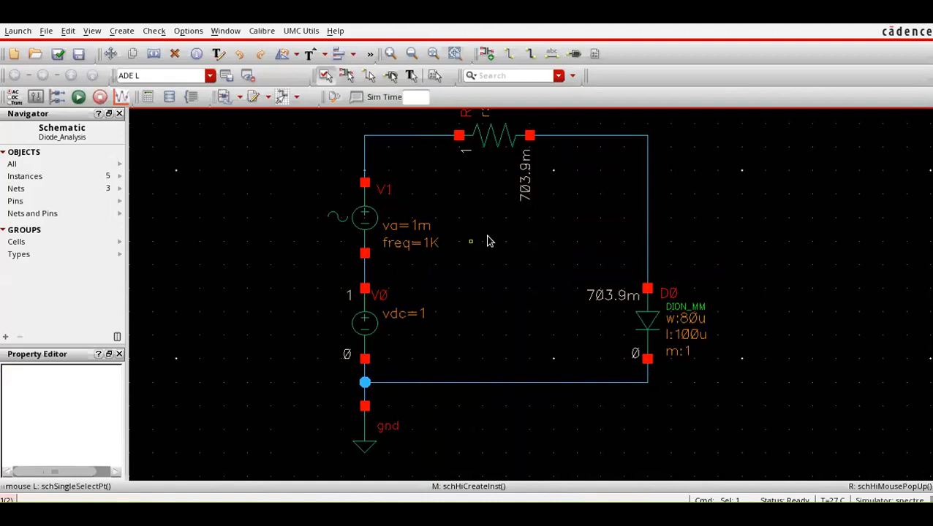
pyautogui.click(58, 53)
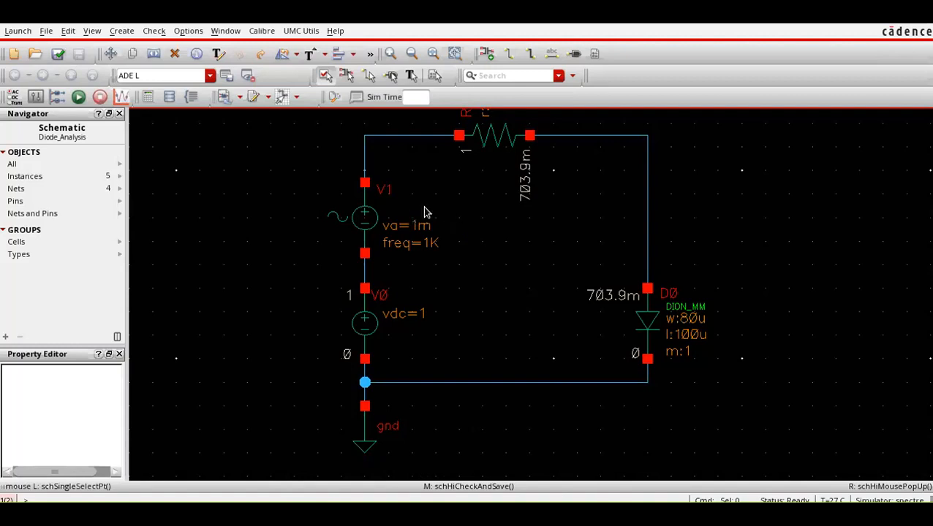
pyautogui.click(441, 503)
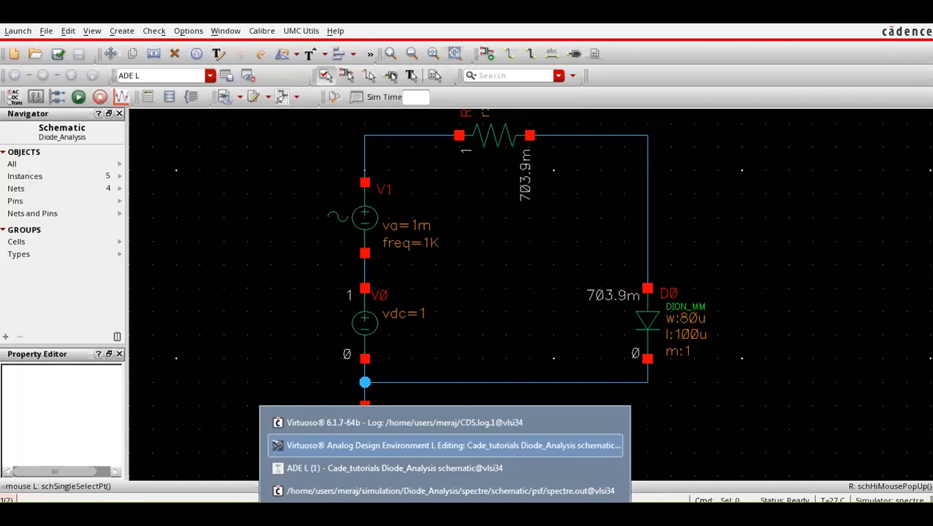
pyautogui.click(441, 492)
pyautogui.click(438, 470)
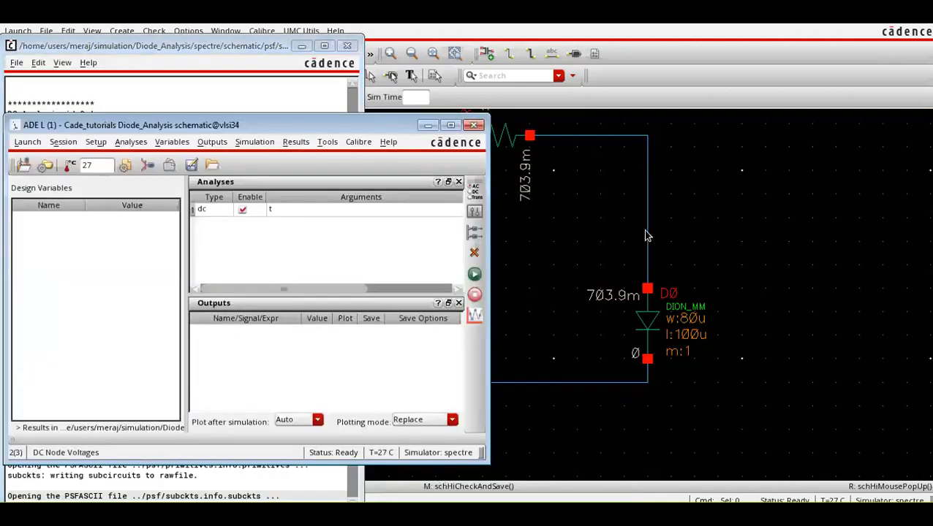
pyautogui.click(731, 224)
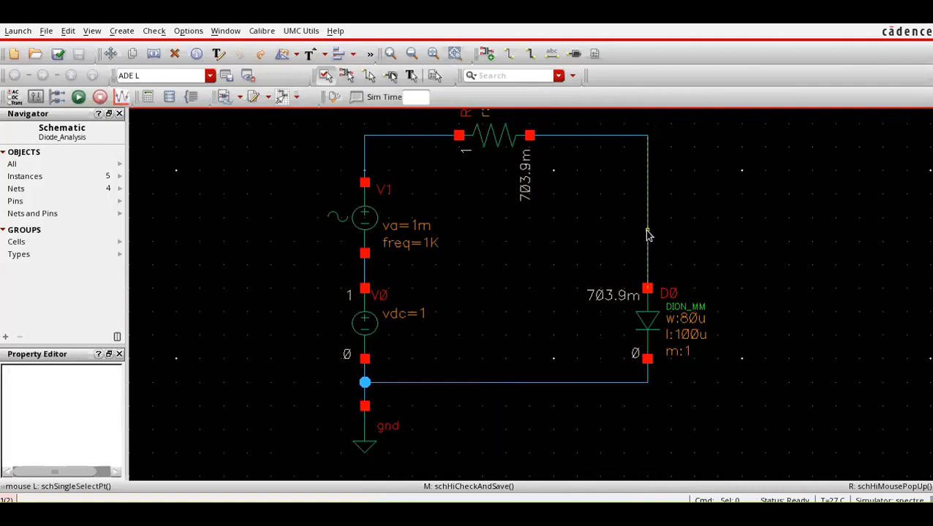
# Label the wire between the resistor and the diode's anode as VD, and run Check and Save.
pyautogui.click(554, 55)
pyautogui.write('VD')
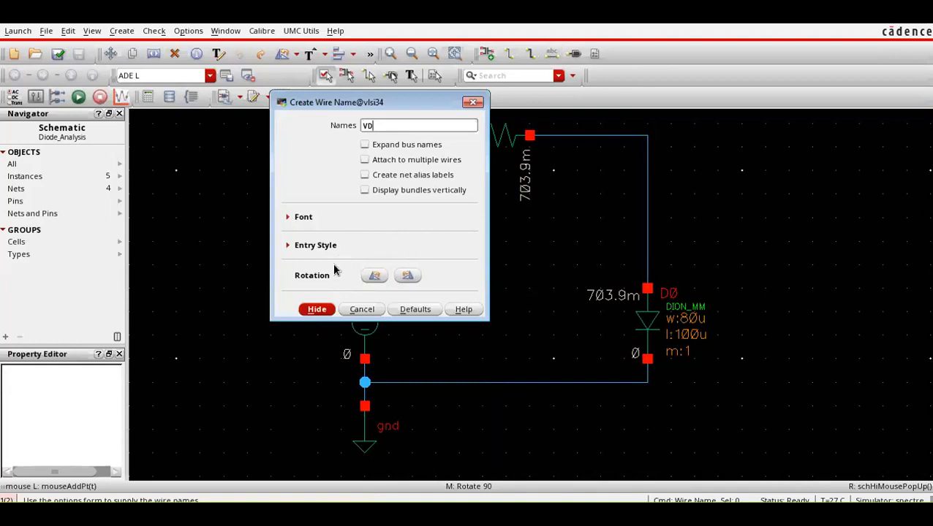
pyautogui.click(317, 309)
pyautogui.middleClick(641, 208)
pyautogui.click(644, 218)
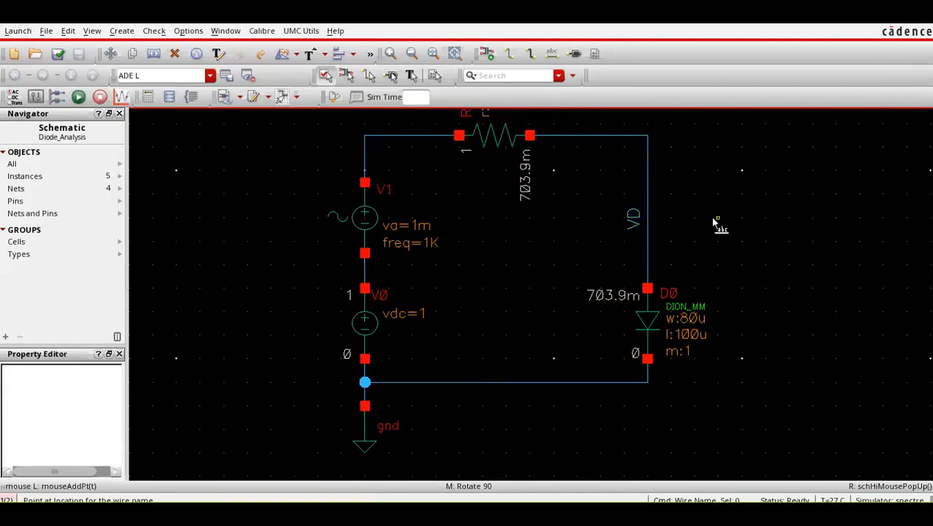
pyautogui.click(58, 53)
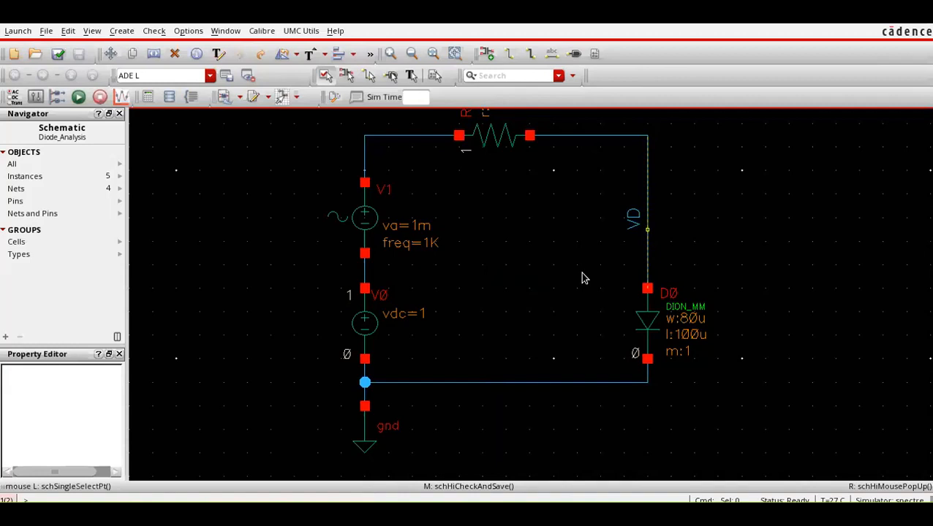
# Add a transient analysis in ADE L with a stop time of 5m and conservative accuracy defaults.
pyautogui.click(444, 514)
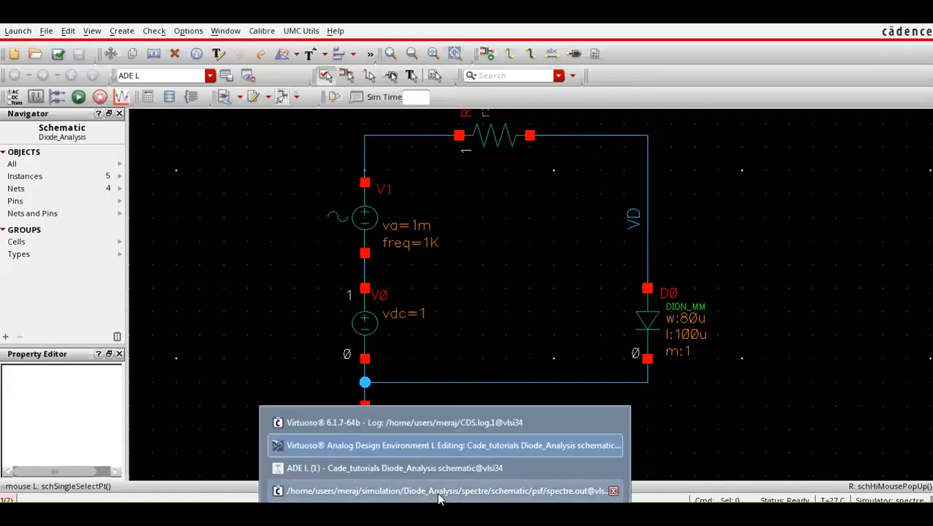
pyautogui.click(439, 469)
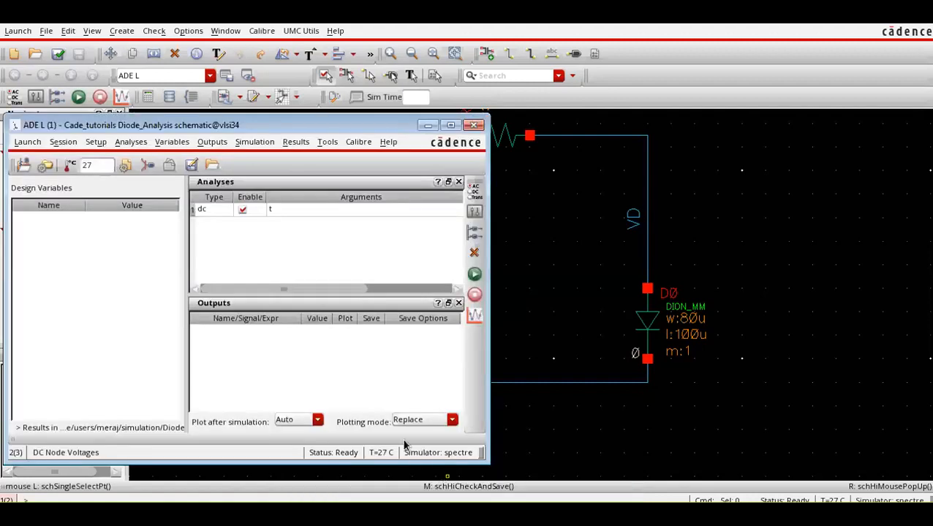
pyautogui.click(474, 194)
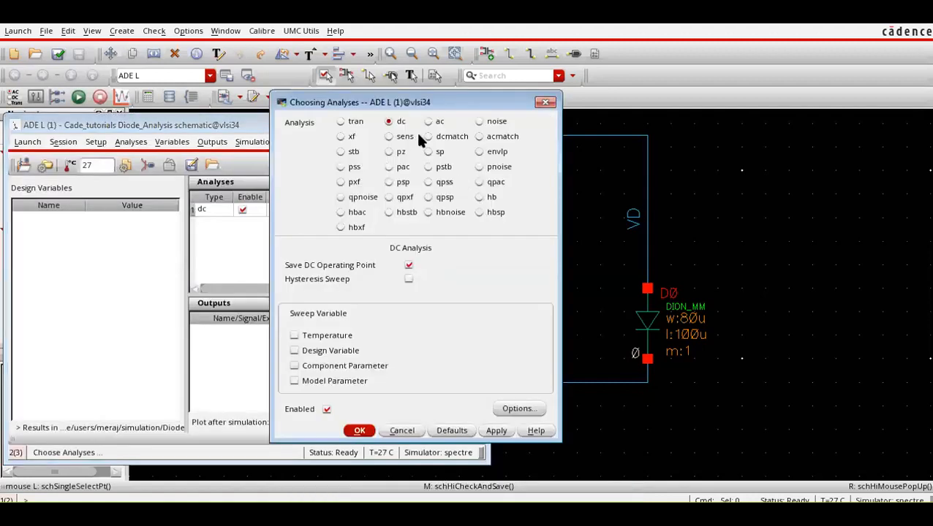
pyautogui.click(352, 122)
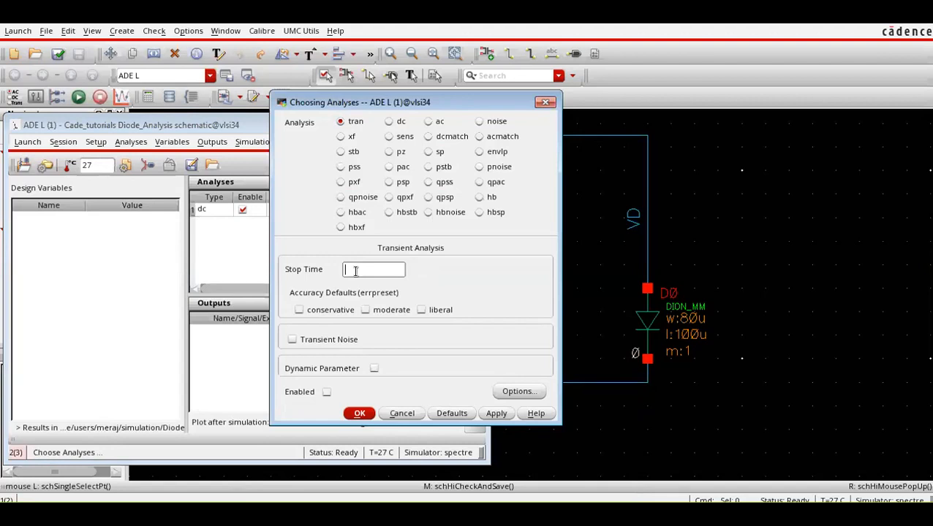
pyautogui.write('5m')
pyautogui.click(329, 309)
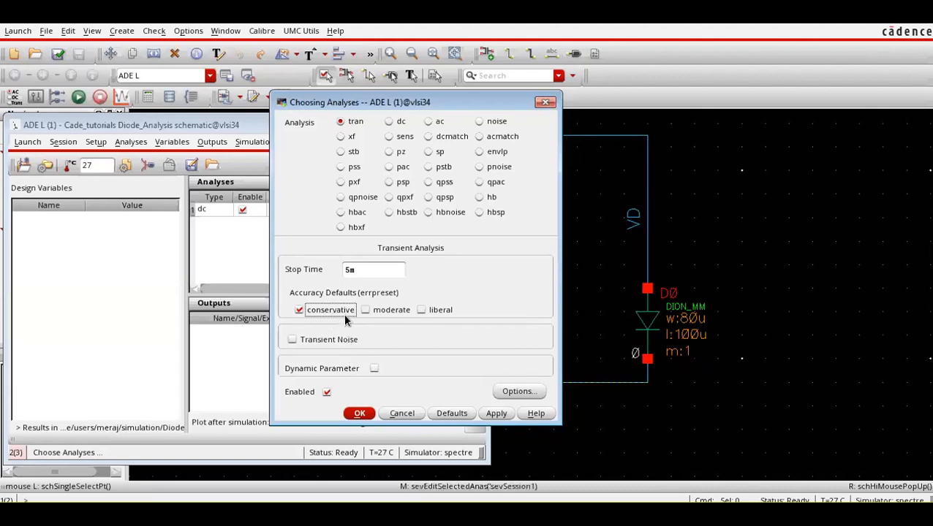
pyautogui.click(379, 272)
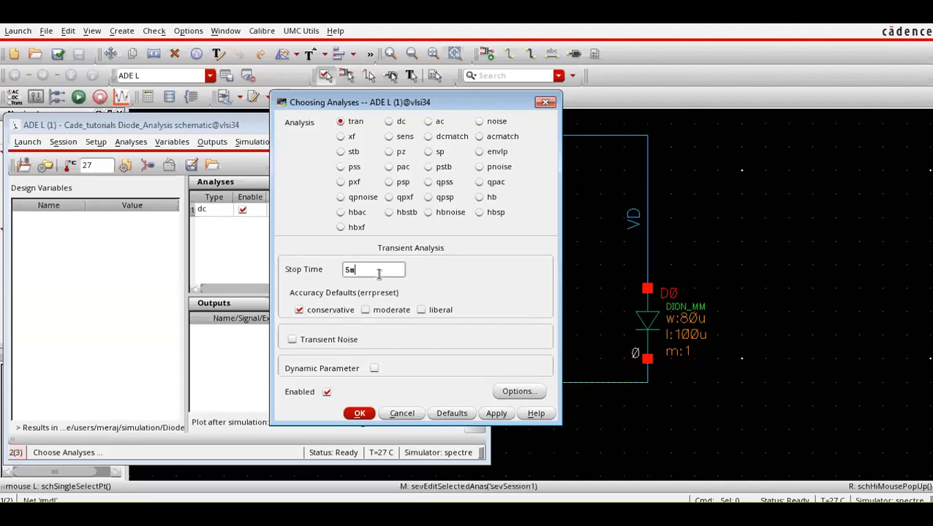
pyautogui.click(358, 414)
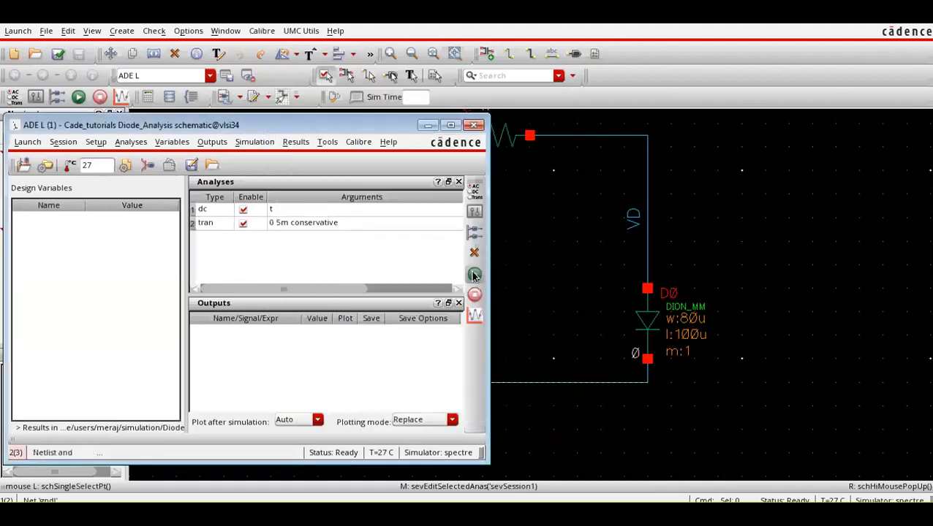
# Netlist and run the simulation with the dc and tran analyses enabled.
pyautogui.click(473, 275)
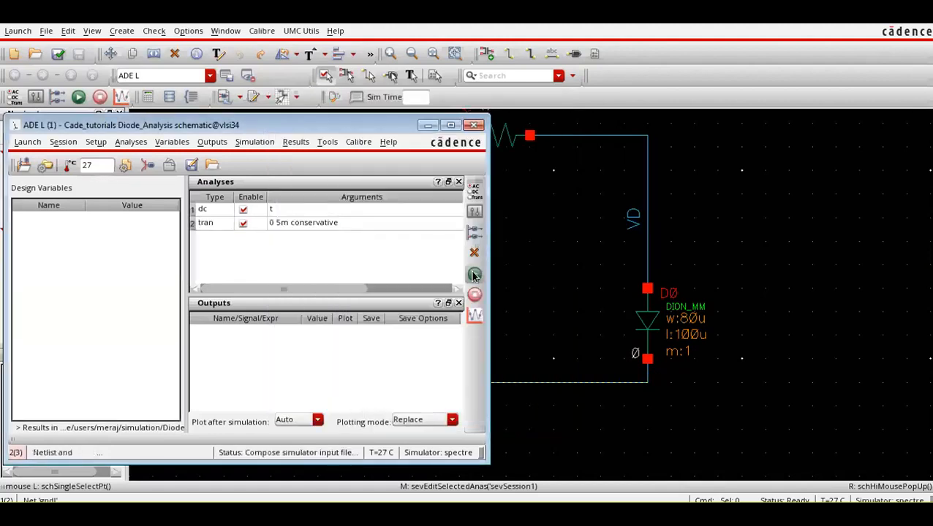
pyautogui.moveTo(365, 121); pyautogui.dragTo(493, 358)
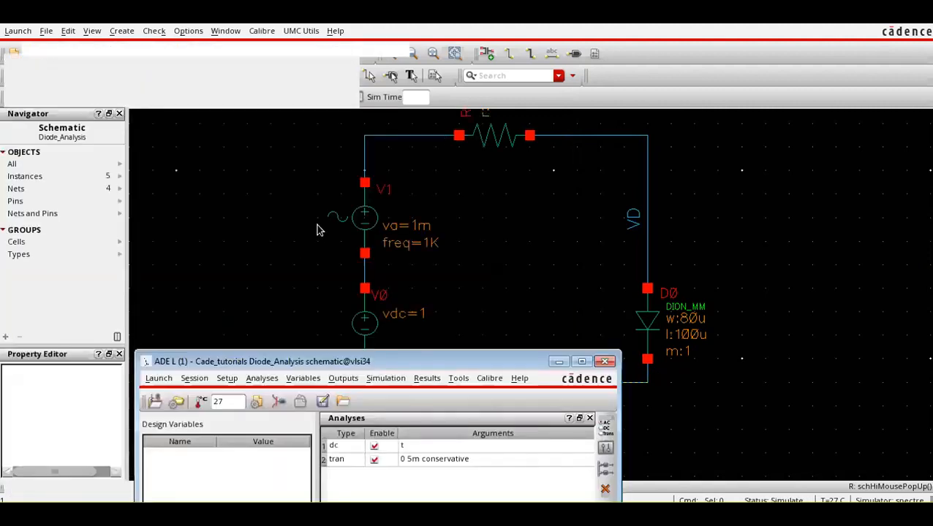
pyautogui.moveTo(403, 368); pyautogui.dragTo(336, 152)
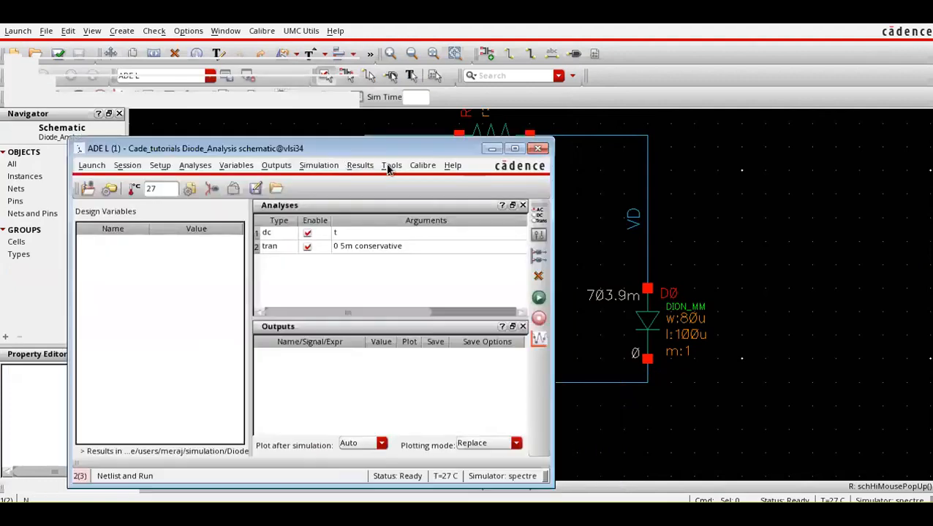
# Direct-plot the transient signal of the VD net and maximize the waveform window.
pyautogui.click(364, 166)
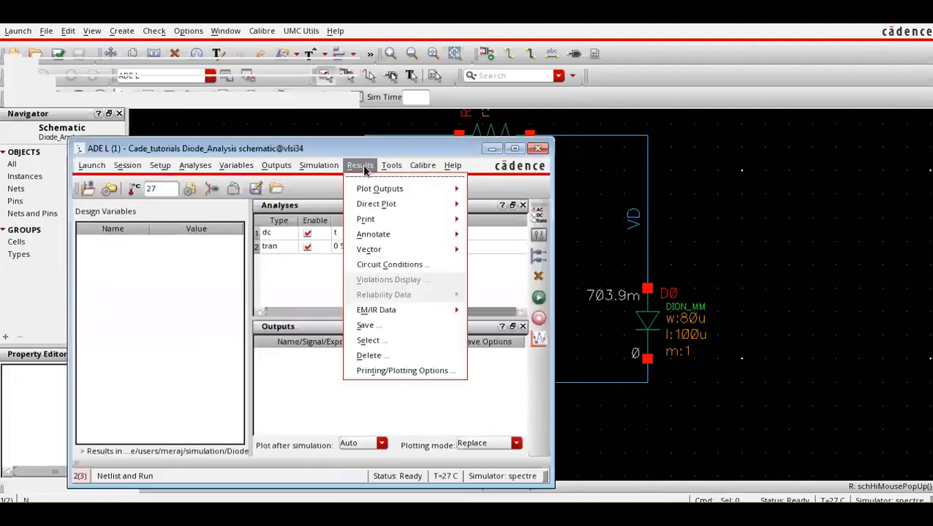
pyautogui.moveTo(377, 204)
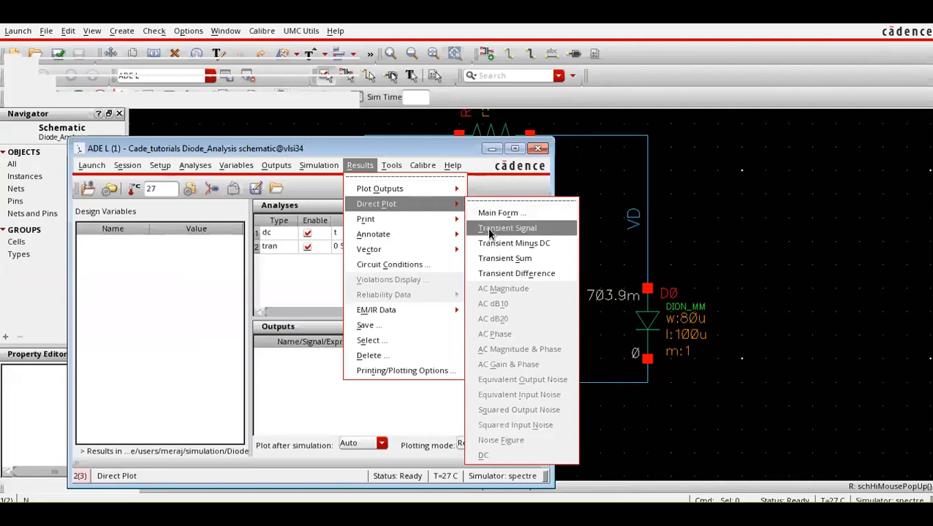
pyautogui.click(491, 231)
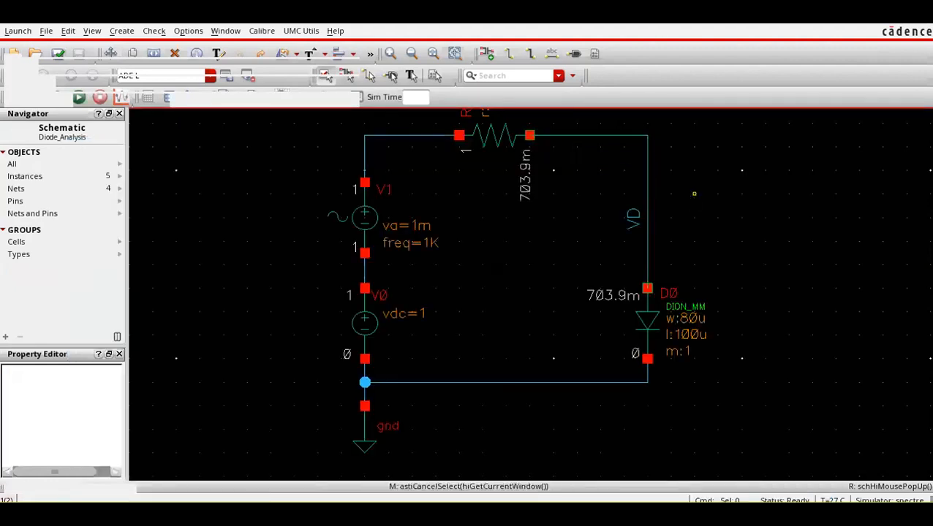
pyautogui.click(537, 497)
pyautogui.click(472, 491)
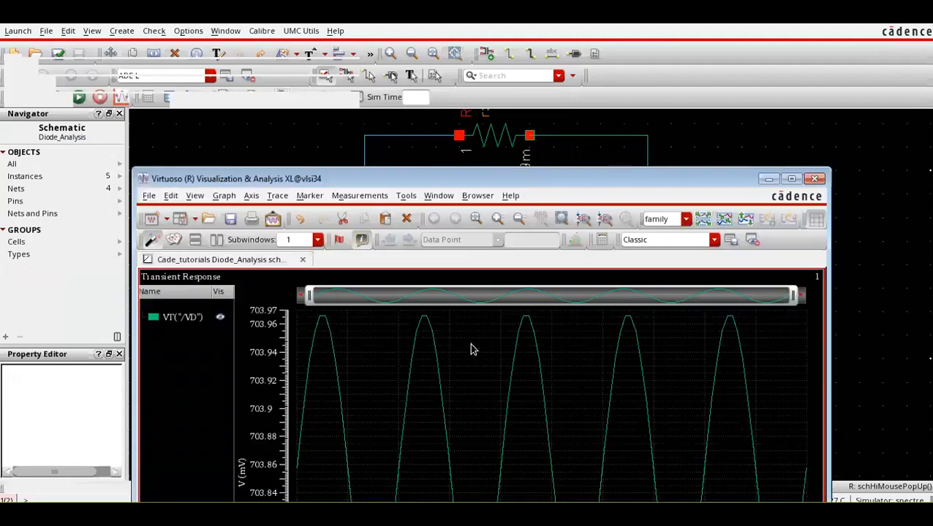
pyautogui.doubleClick(523, 178)
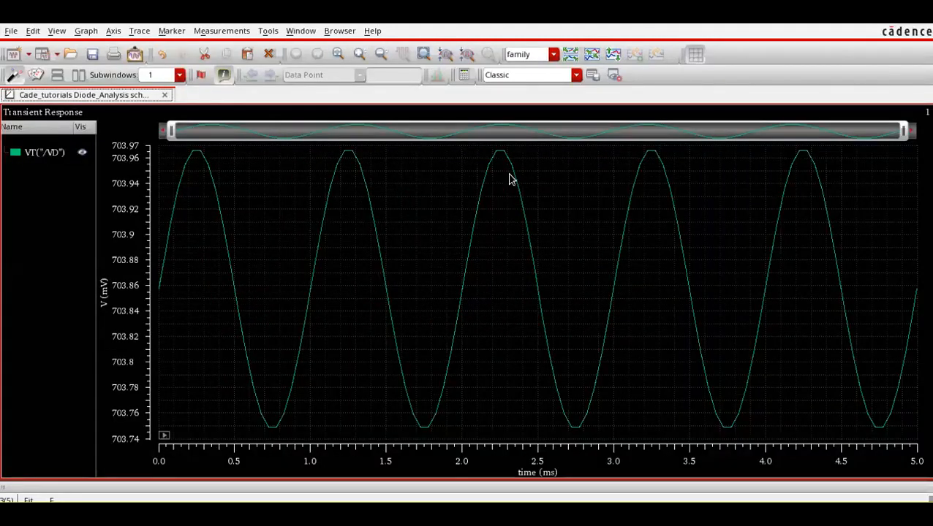
# Place point markers on the first trough and the second peak of the VD waveform.
pyautogui.moveTo(157, 296)
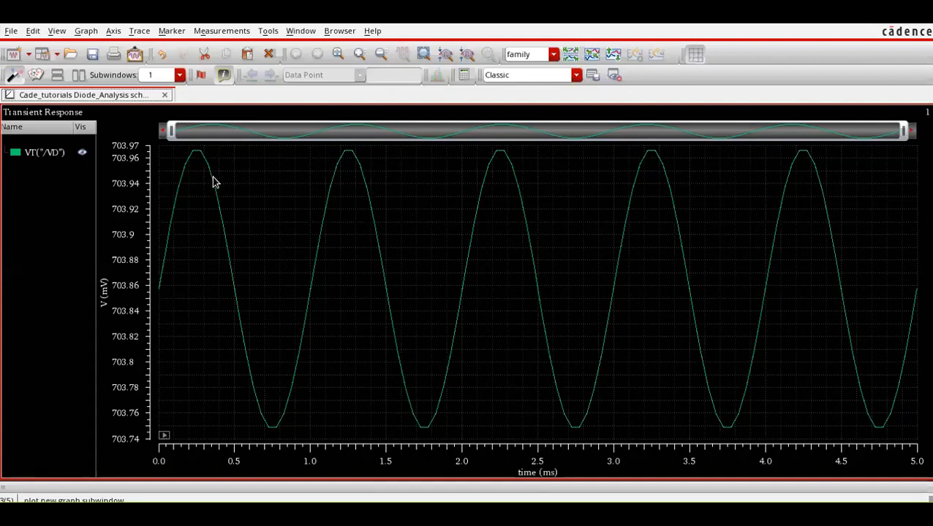
pyautogui.moveTo(270, 427)
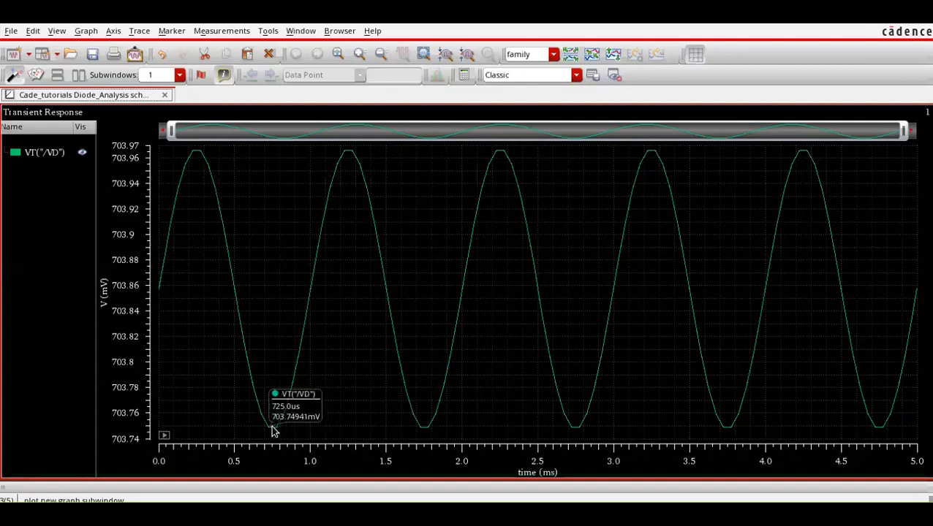
pyautogui.press('m')
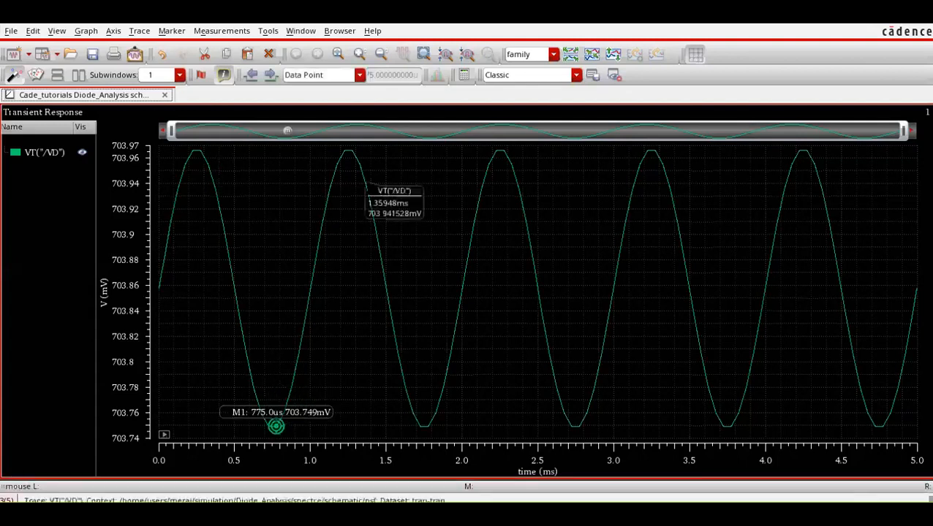
pyautogui.press('m')
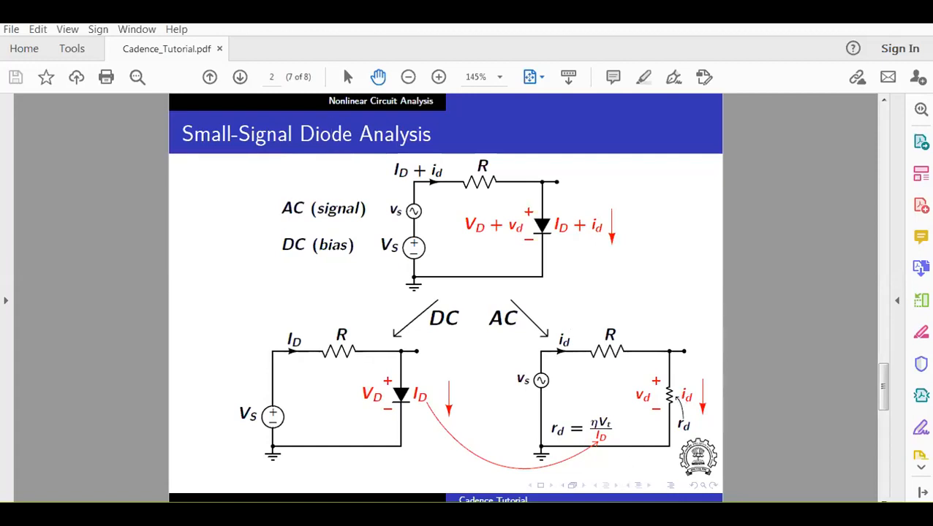
# Switch from the PDF slides back to the ADE L window.
pyautogui.moveTo(444, 513)
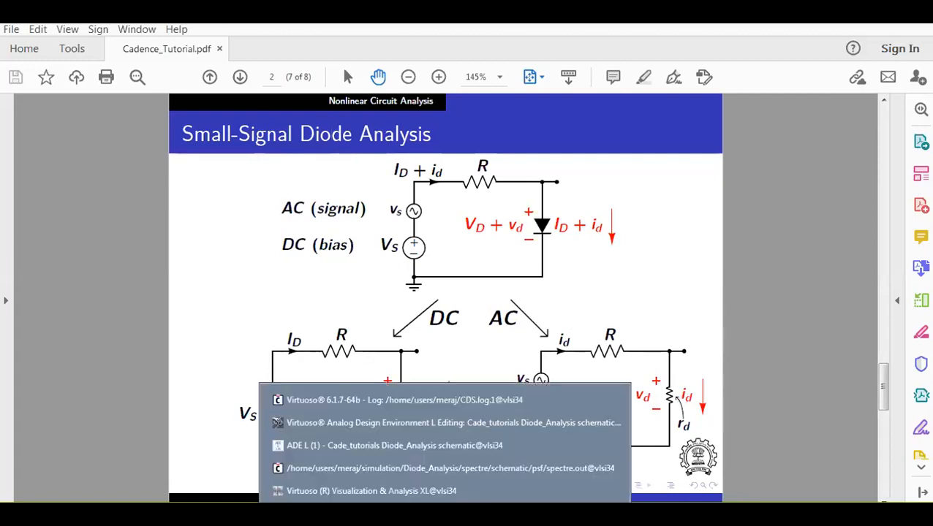
pyautogui.click(448, 468)
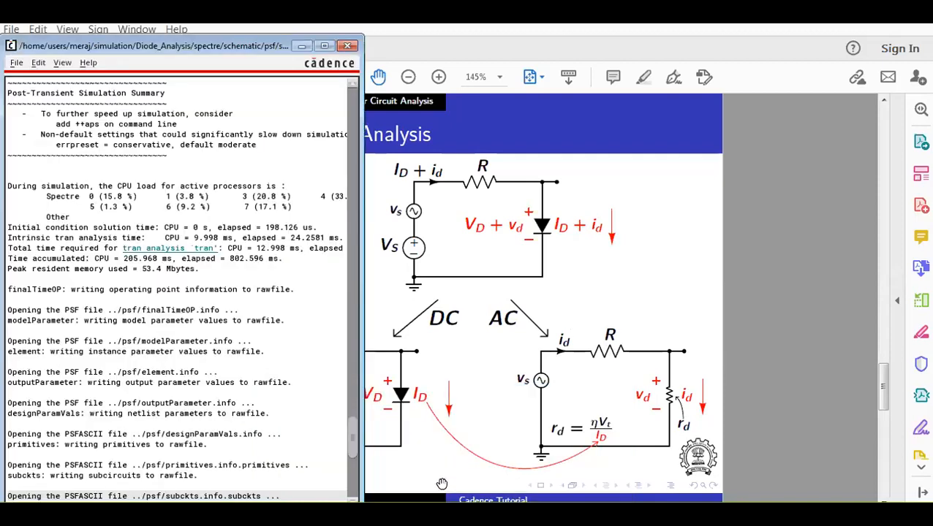
pyautogui.click(445, 482)
pyautogui.click(448, 515)
pyautogui.click(447, 443)
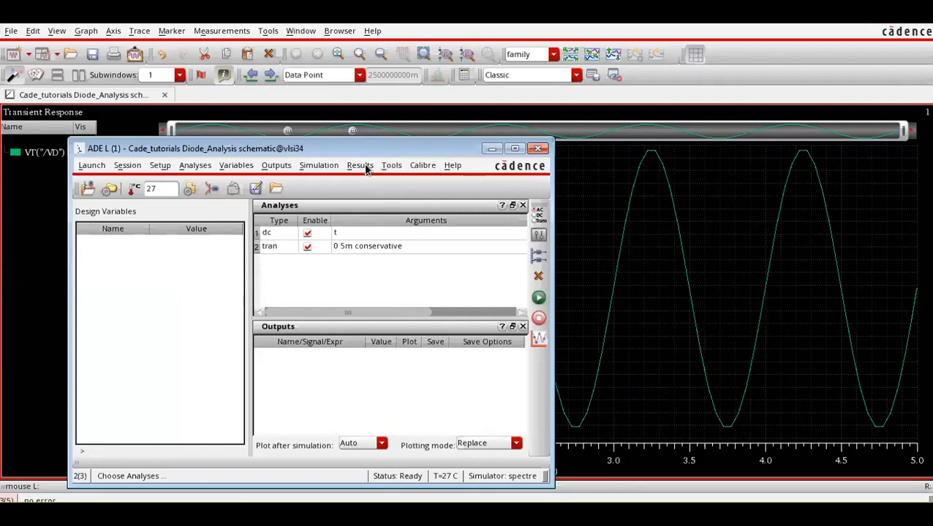
pyautogui.click(361, 166)
pyautogui.moveTo(380, 203)
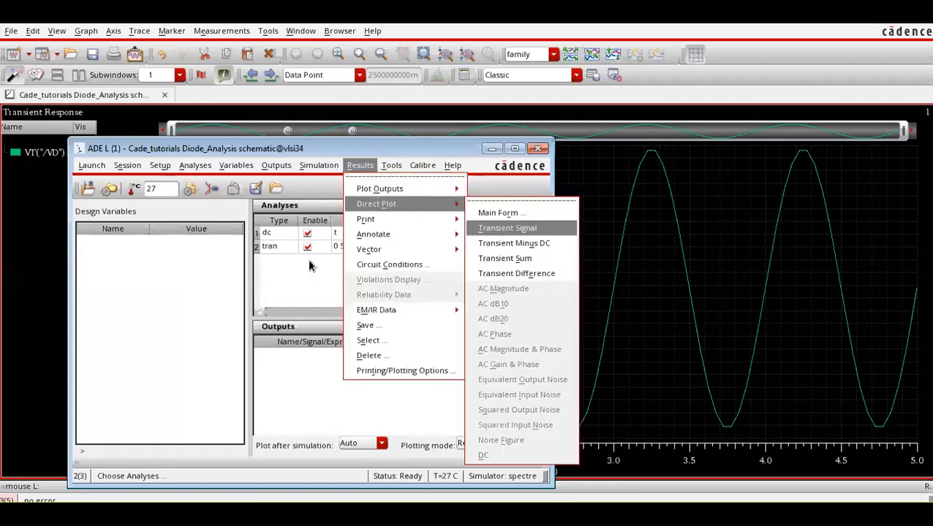
pyautogui.click(301, 286)
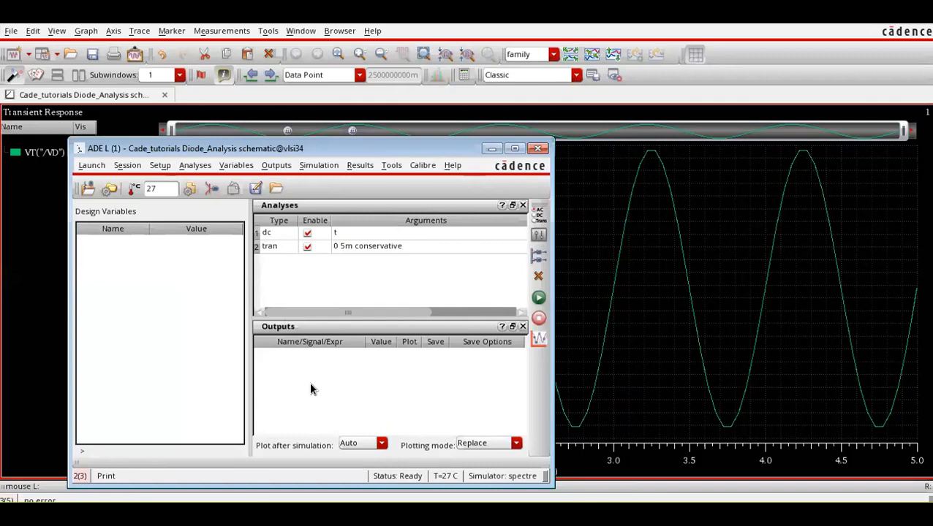
# Try to add the VD net voltage to the outputs through the Direct Plot main form with Add To Outputs enabled.
pyautogui.click(364, 164)
pyautogui.moveTo(377, 203)
pyautogui.click(474, 211)
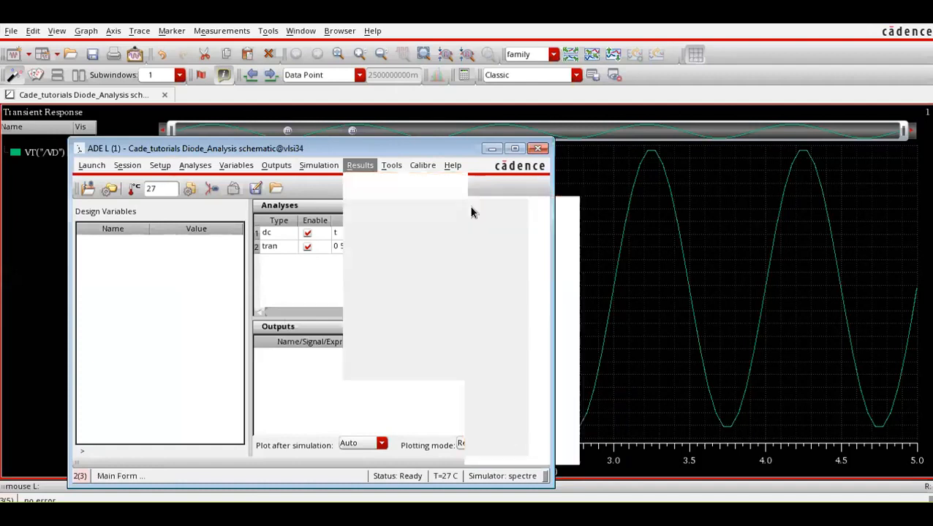
pyautogui.click(297, 155)
pyautogui.click(289, 207)
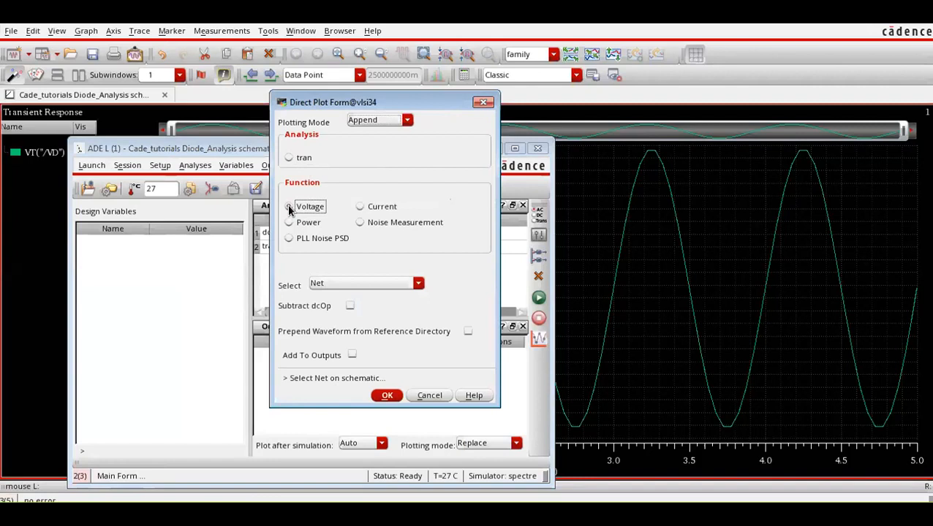
pyautogui.click(351, 356)
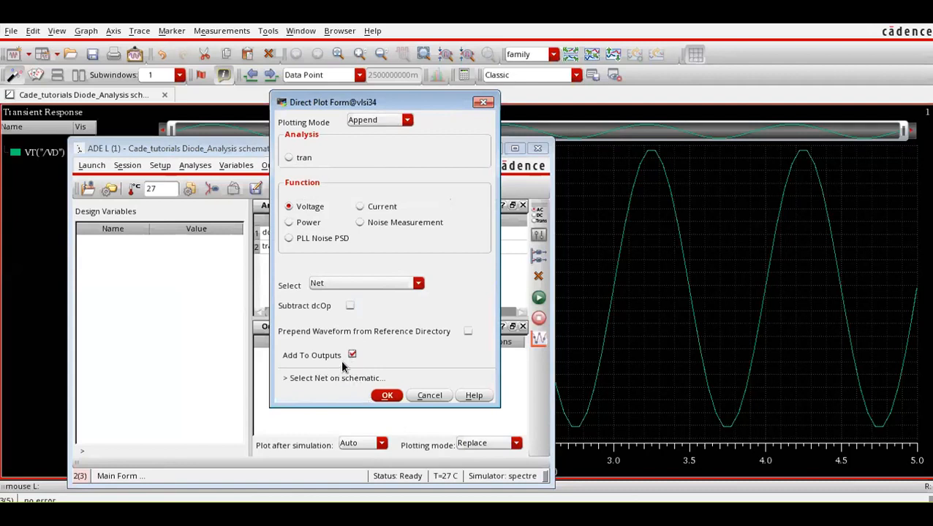
pyautogui.click(386, 395)
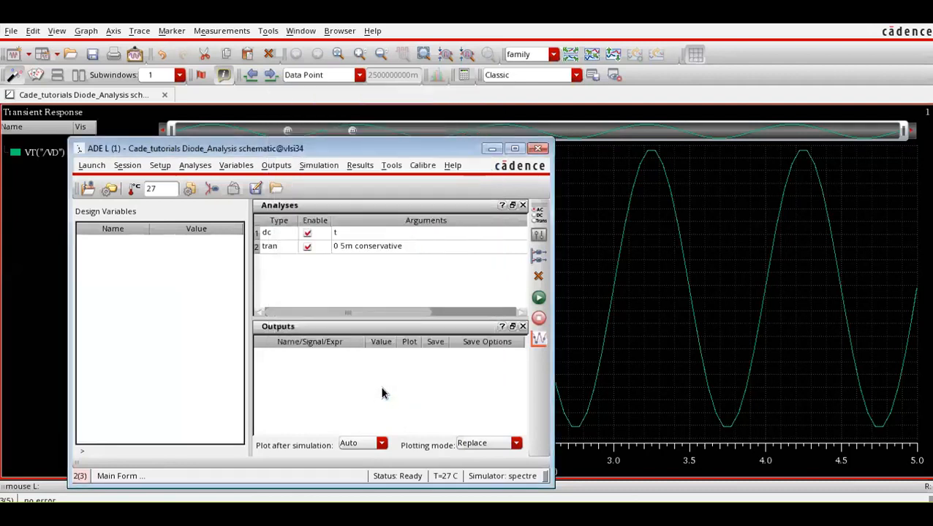
pyautogui.click(433, 513)
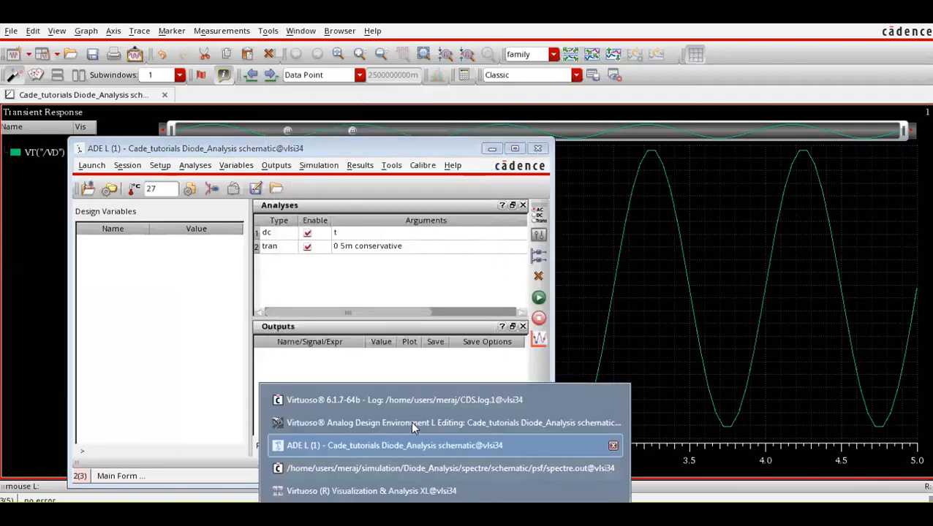
pyautogui.click(410, 420)
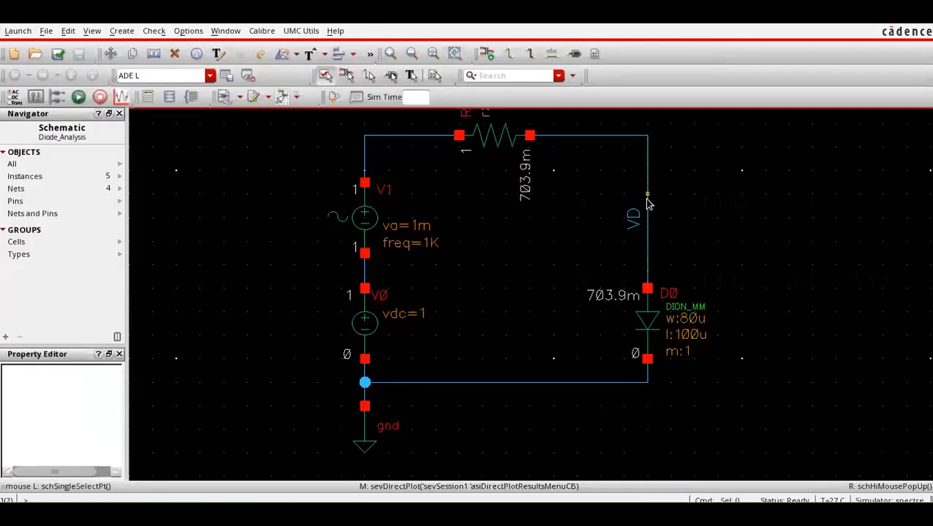
pyautogui.click(433, 514)
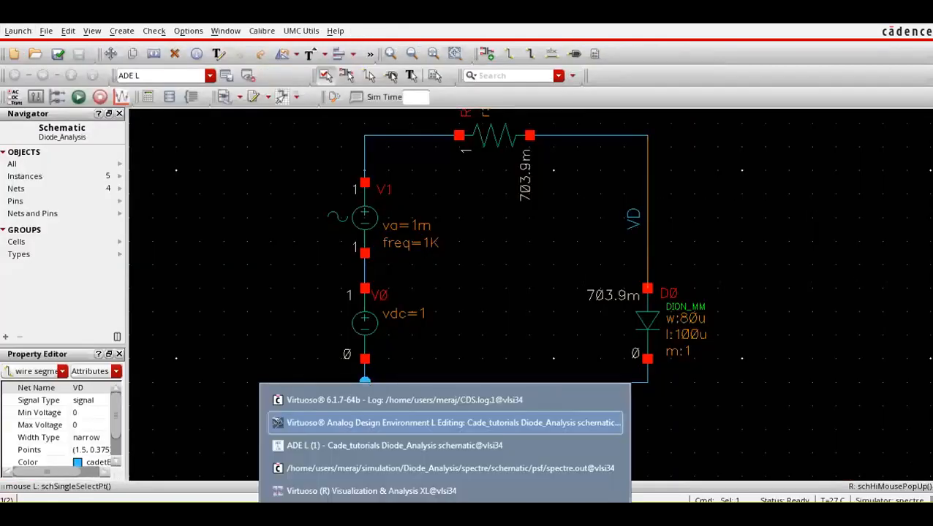
pyautogui.click(420, 446)
pyautogui.click(382, 399)
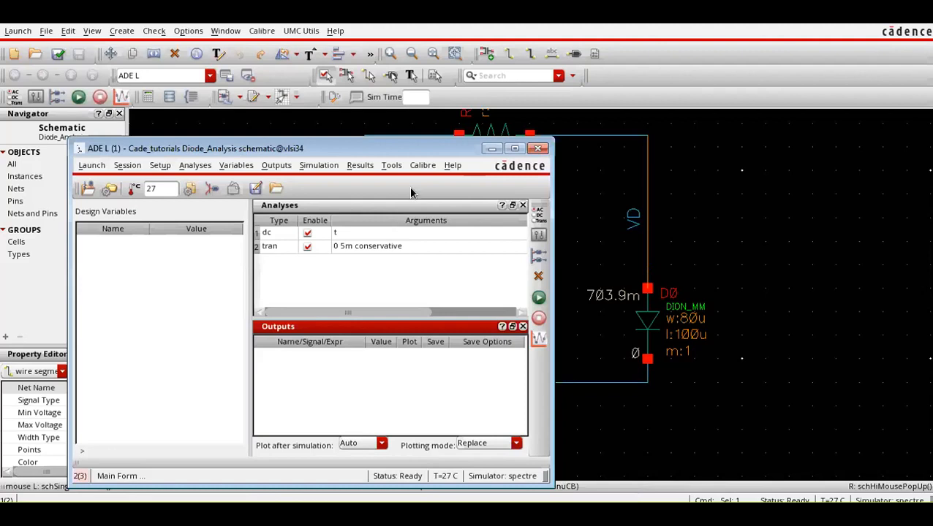
# Use the Direct Plot main form with Add To Outputs enabled to add the VD net's transient voltage to the ADE L outputs.
pyautogui.click(362, 167)
pyautogui.moveTo(377, 204)
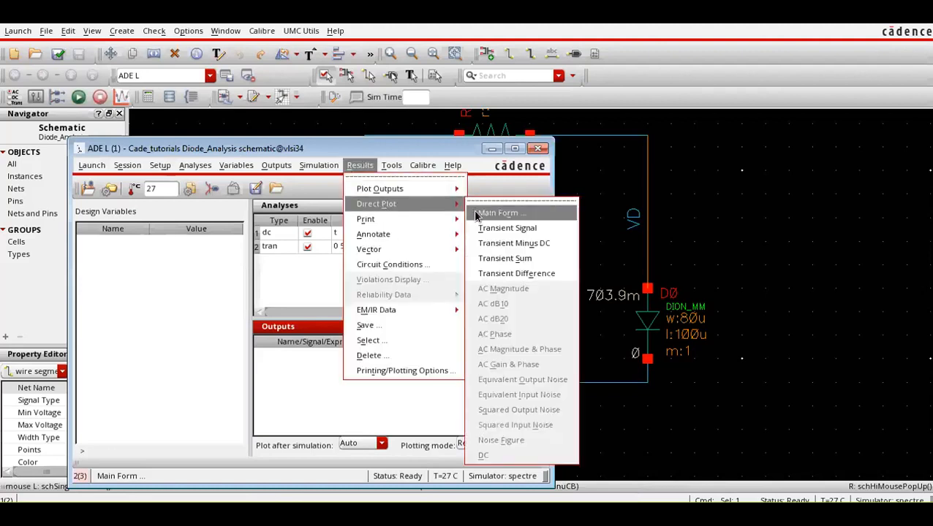
pyautogui.click(476, 210)
pyautogui.click(352, 355)
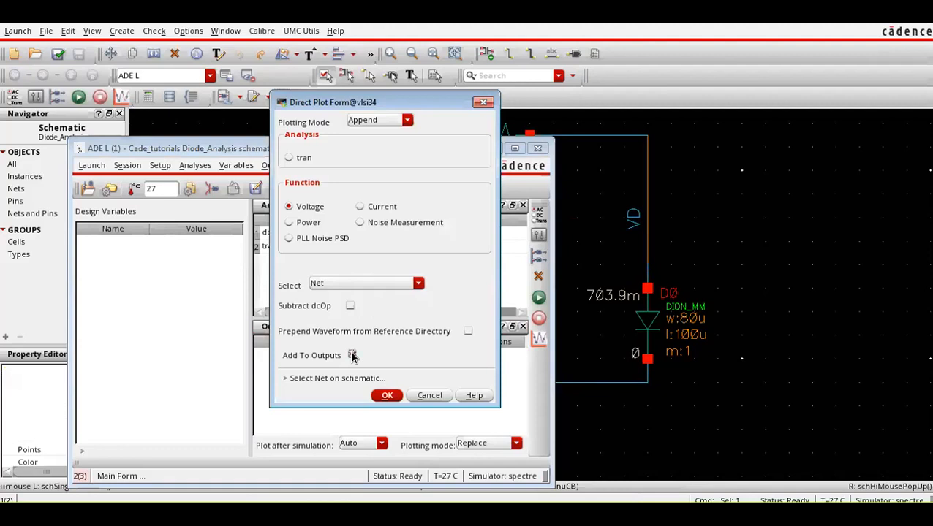
pyautogui.click(644, 219)
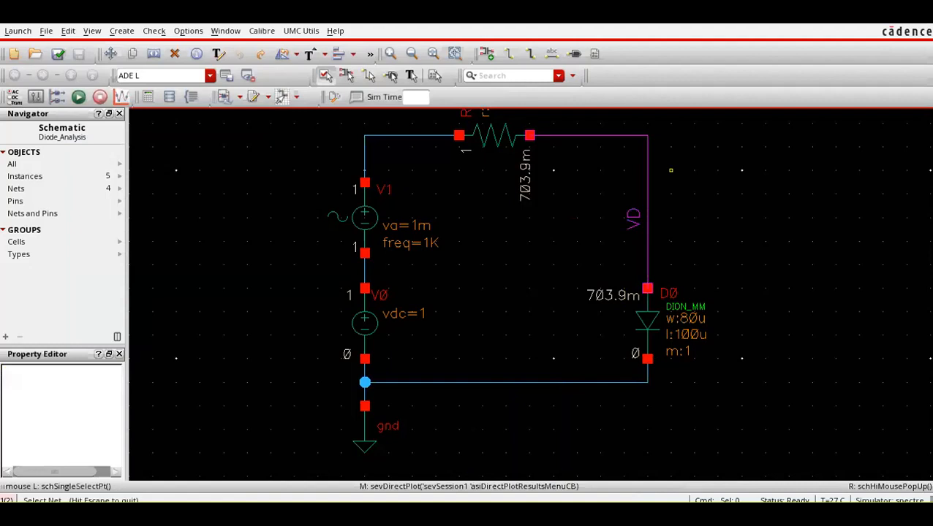
pyautogui.click(444, 515)
pyautogui.click(399, 422)
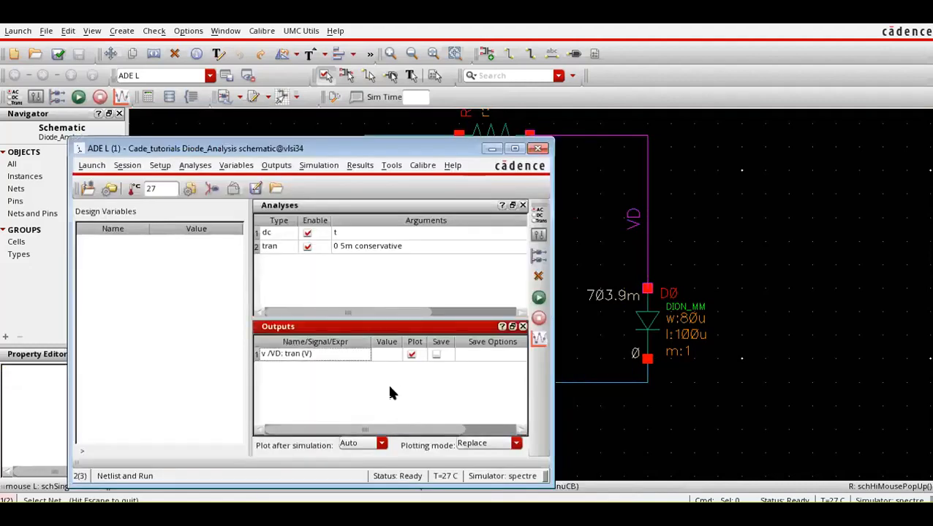
# Netlist and run the simulation, and bring the waveform window with the VD plot to the front.
pyautogui.click(538, 297)
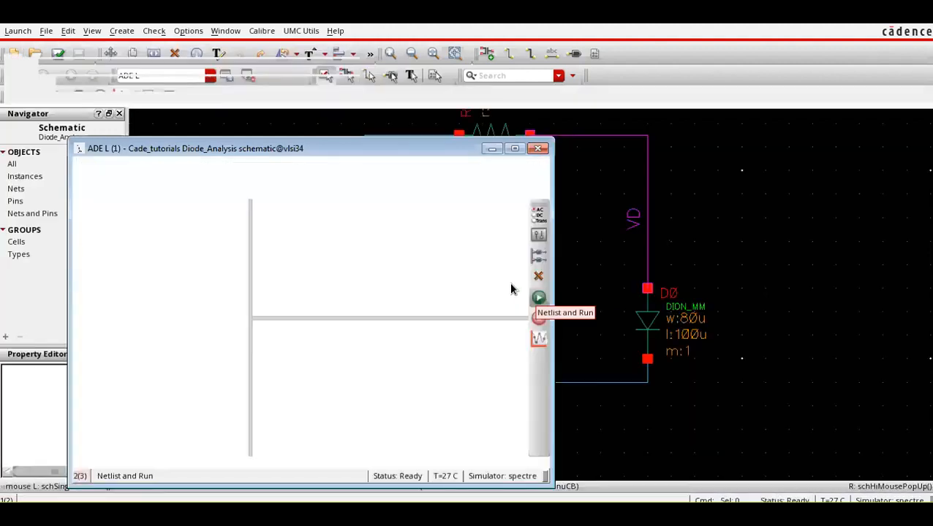
pyautogui.moveTo(443, 514)
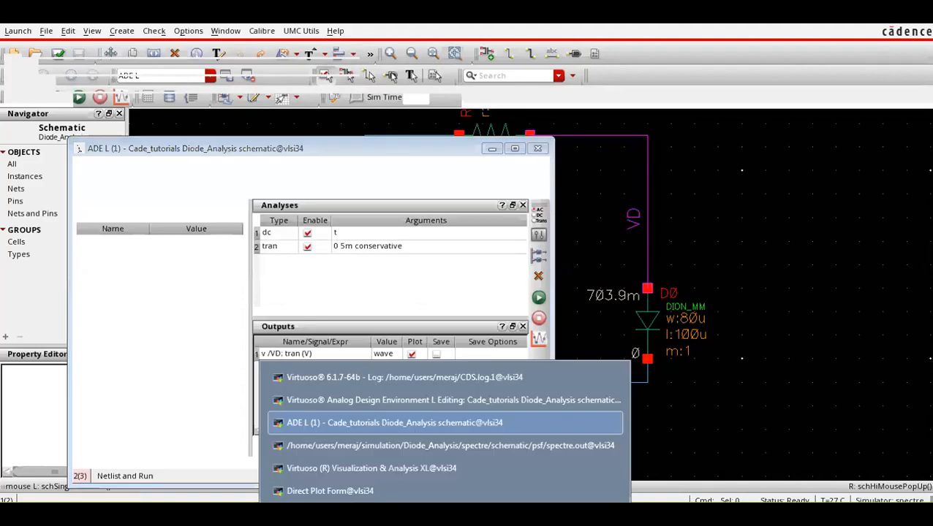
pyautogui.click(433, 463)
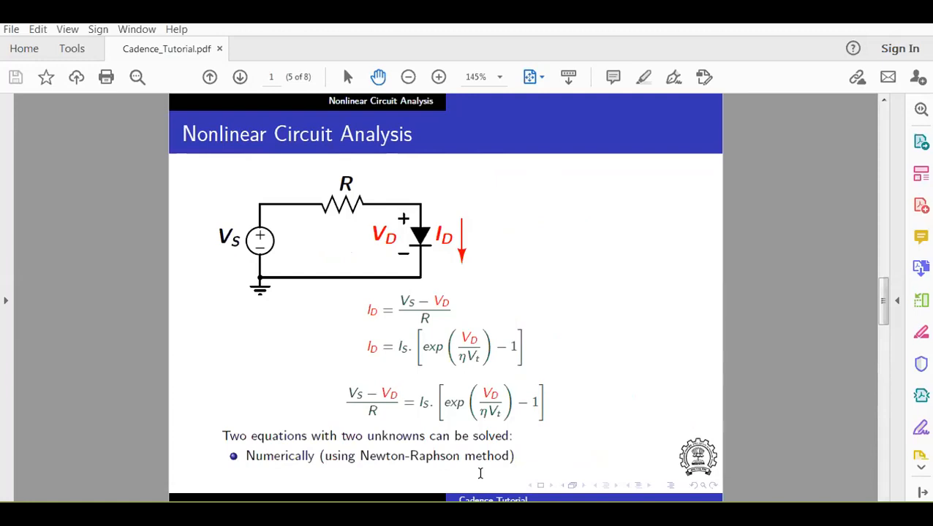
pyautogui.moveTo(445, 511)
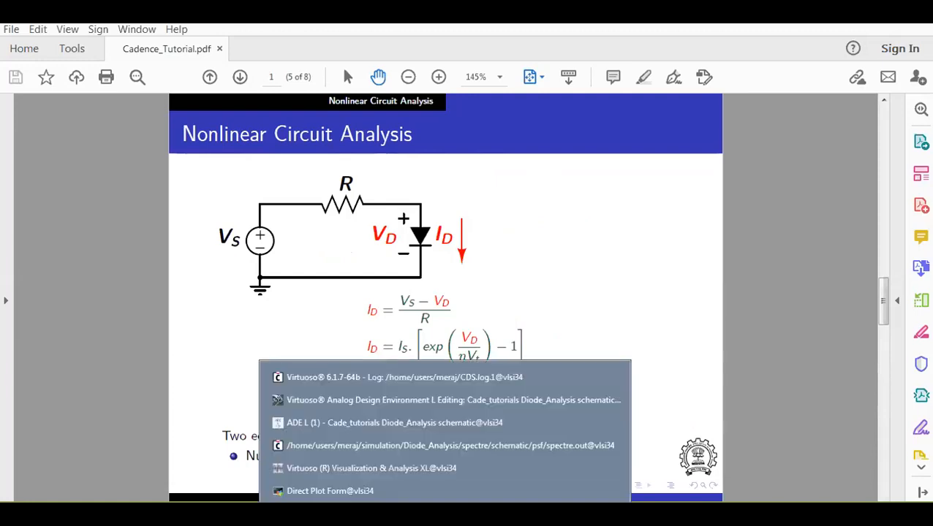
pyautogui.click(422, 469)
# Set maxstep to 1u in the transient options of the tran analysis.
pyautogui.click(403, 423)
pyautogui.doubleClick(368, 245)
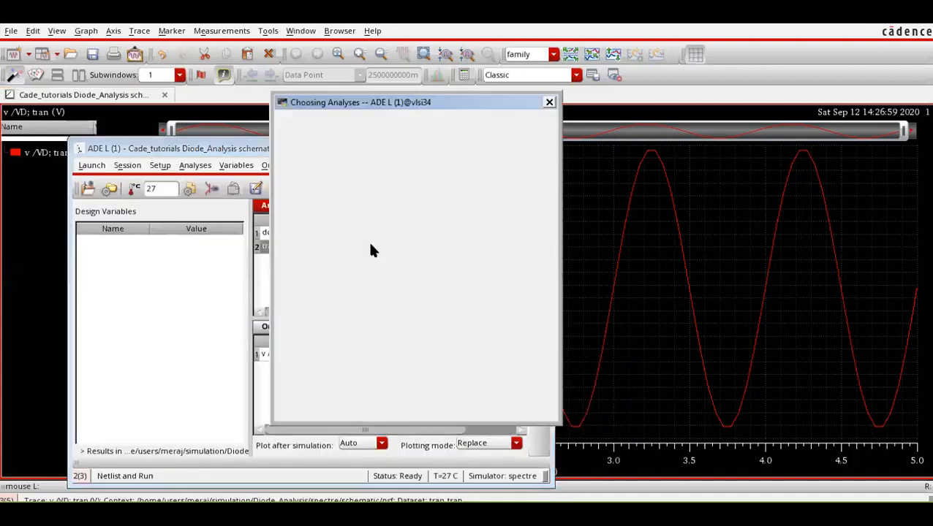
pyautogui.click(501, 396)
pyautogui.click(379, 275)
pyautogui.write('1u')
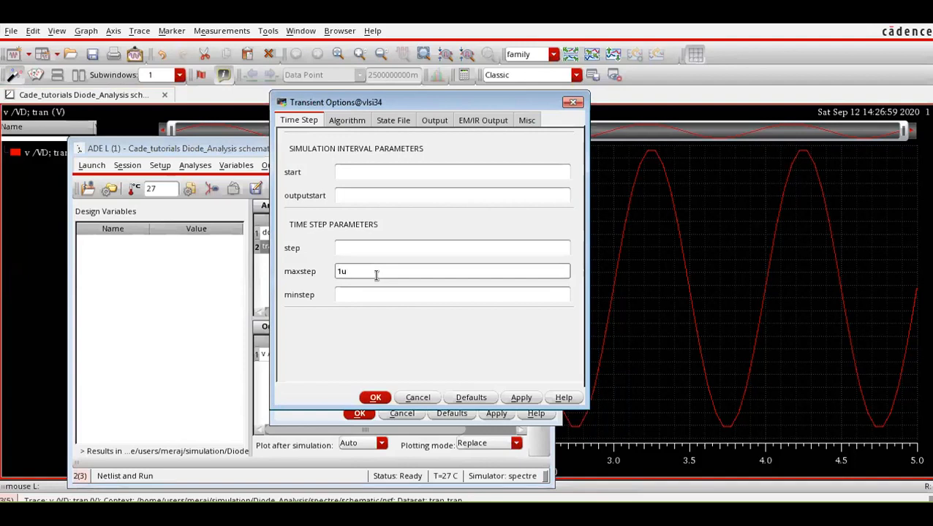
pyautogui.click(376, 397)
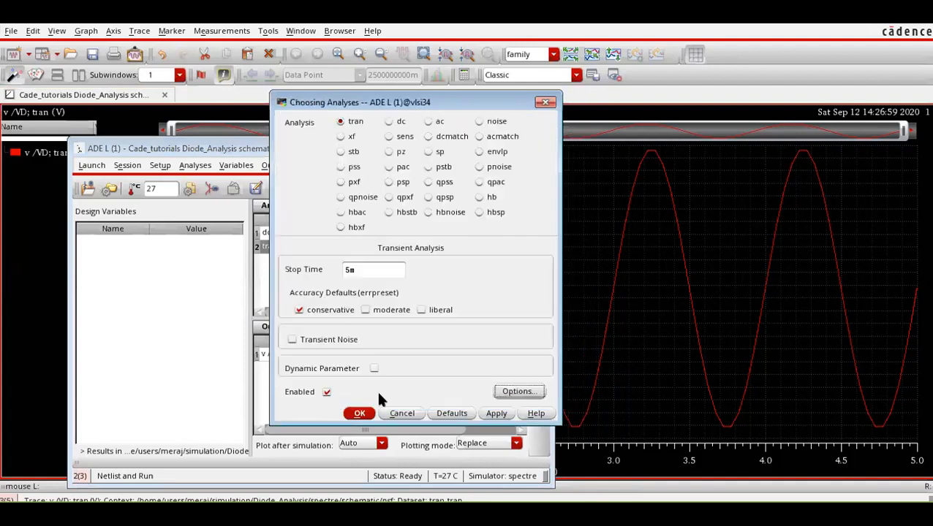
pyautogui.click(358, 414)
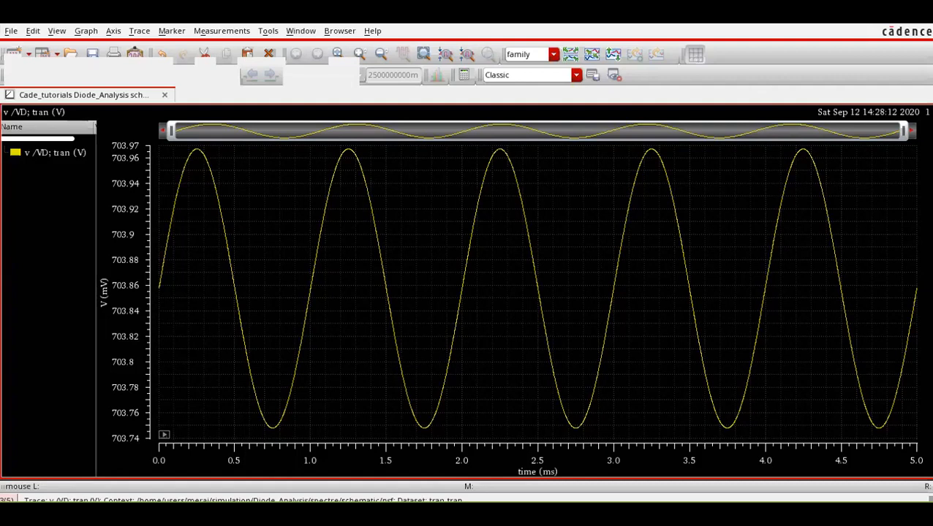
# Return to the ADE L window and open the waveform calculator from it.
pyautogui.moveTo(444, 514)
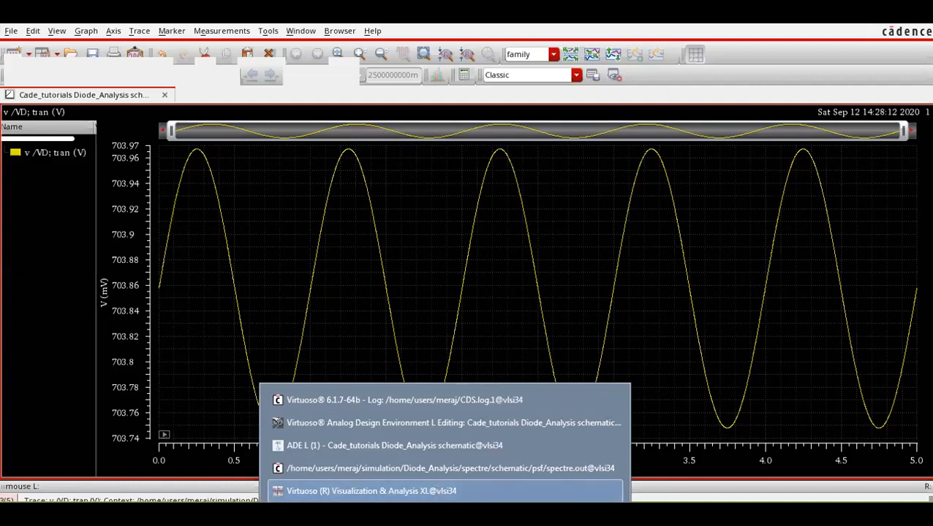
pyautogui.click(435, 466)
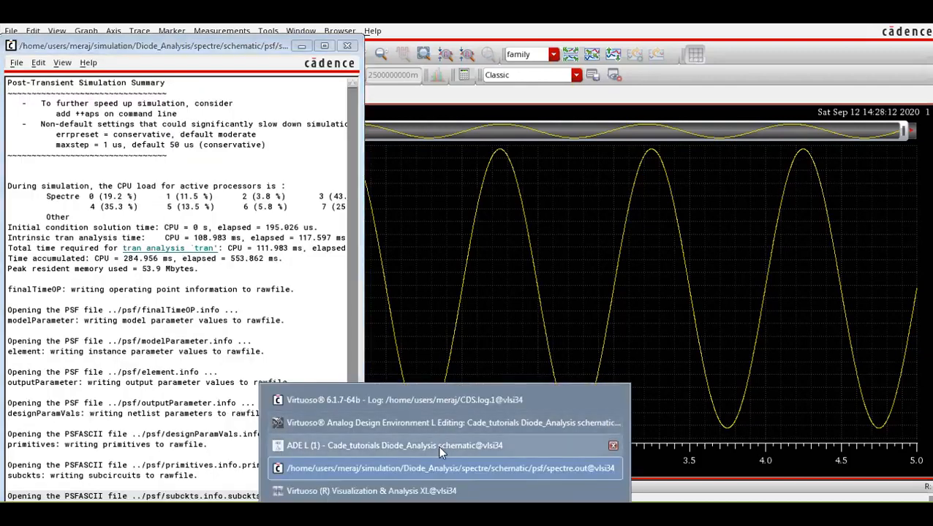
pyautogui.click(438, 445)
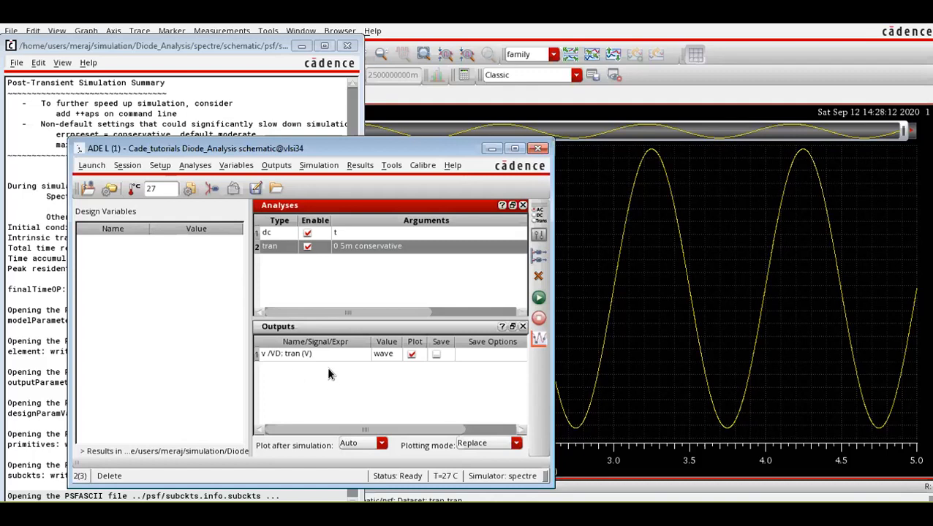
pyautogui.click(391, 167)
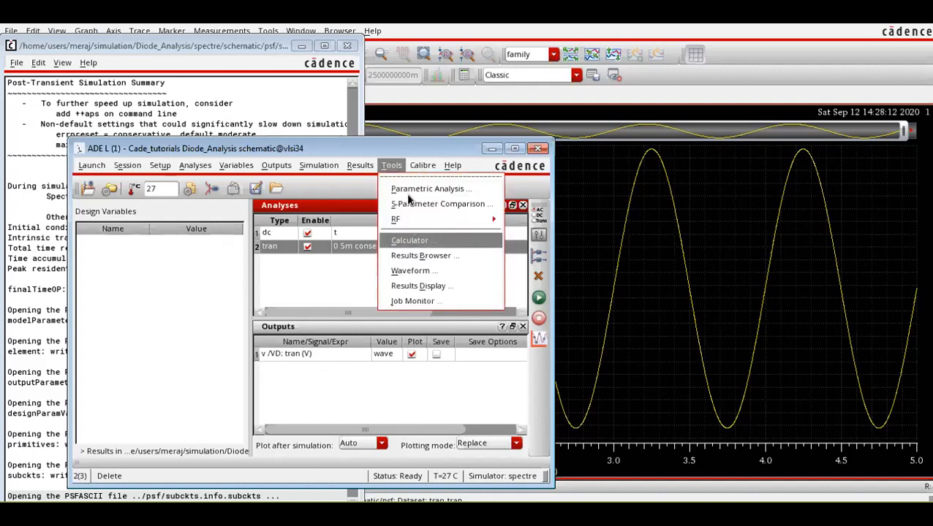
pyautogui.click(417, 241)
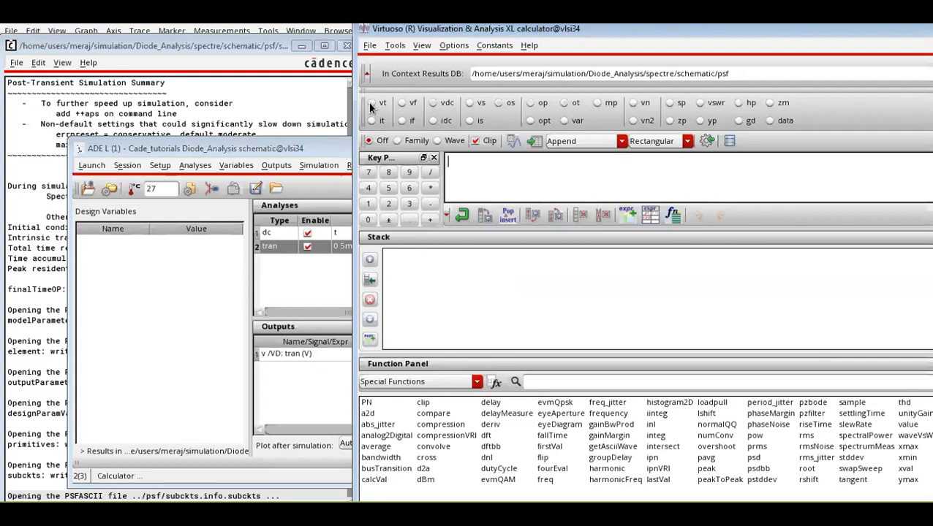
# Create the DC voltage expression VDC("/VD") from the schematic's VD net in the calculator and send it to the ADE L outputs.
pyautogui.click(432, 103)
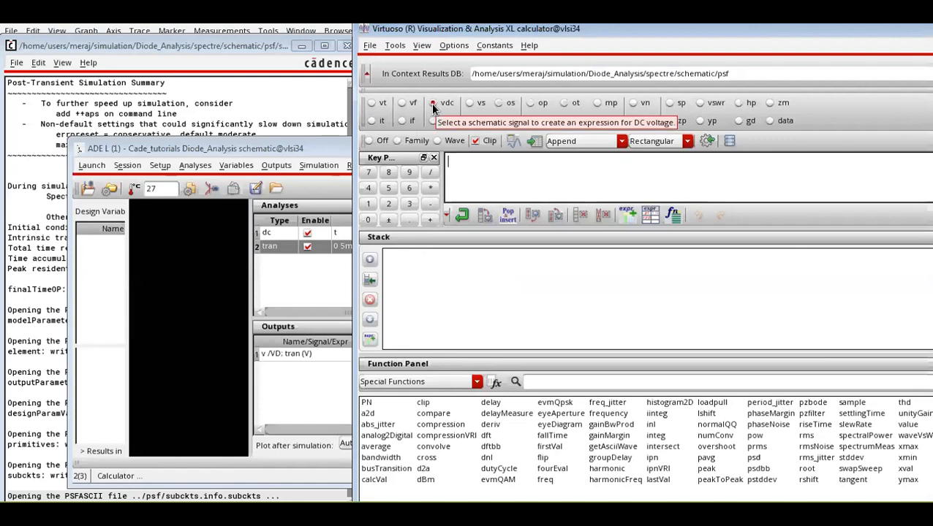
pyautogui.hotkey('alt', 'Tab')
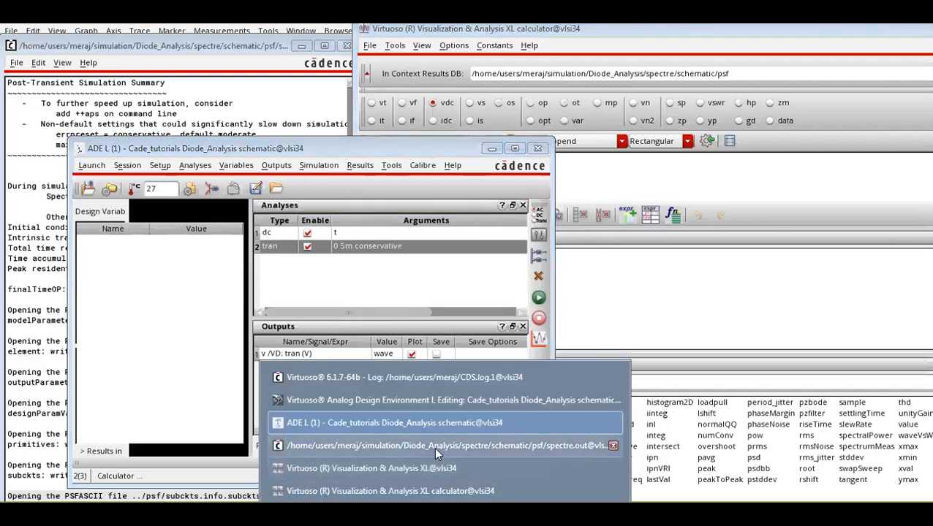
pyautogui.click(436, 398)
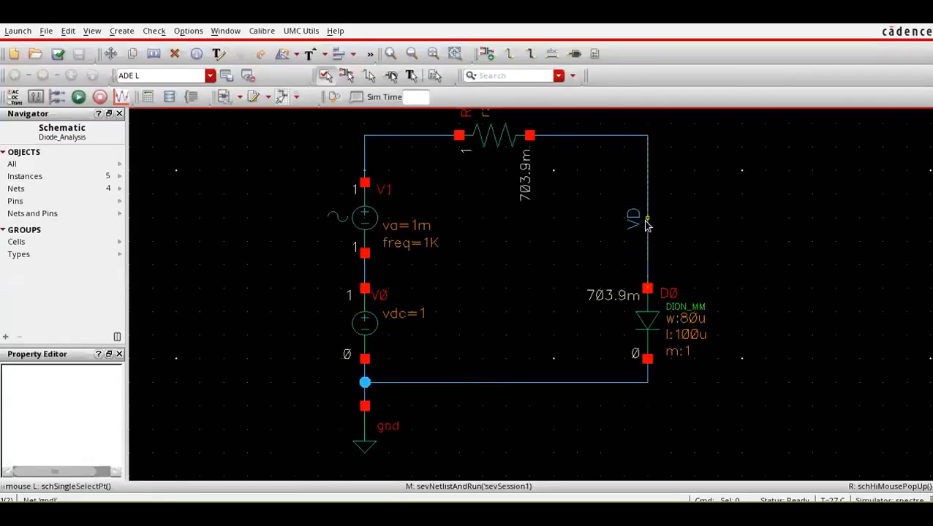
pyautogui.hotkey('alt', 'Tab')
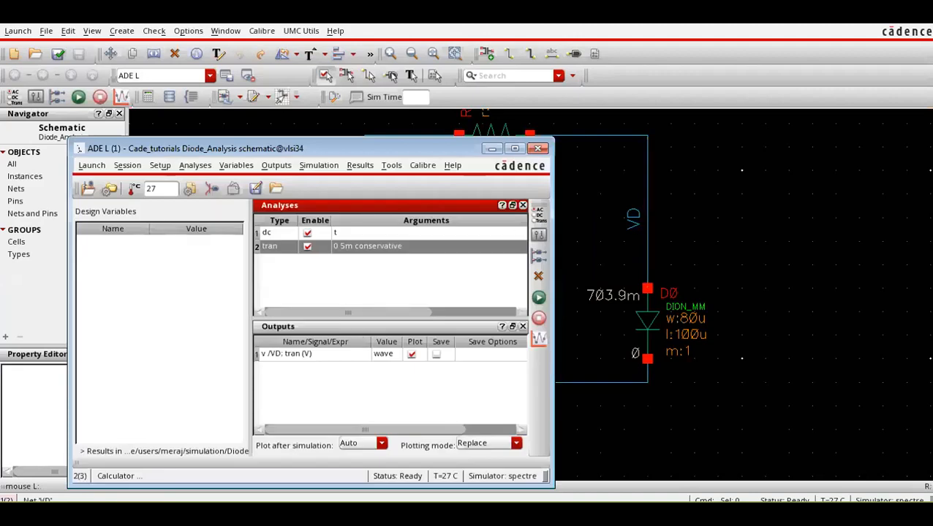
pyautogui.hotkey('alt', 'Tab')
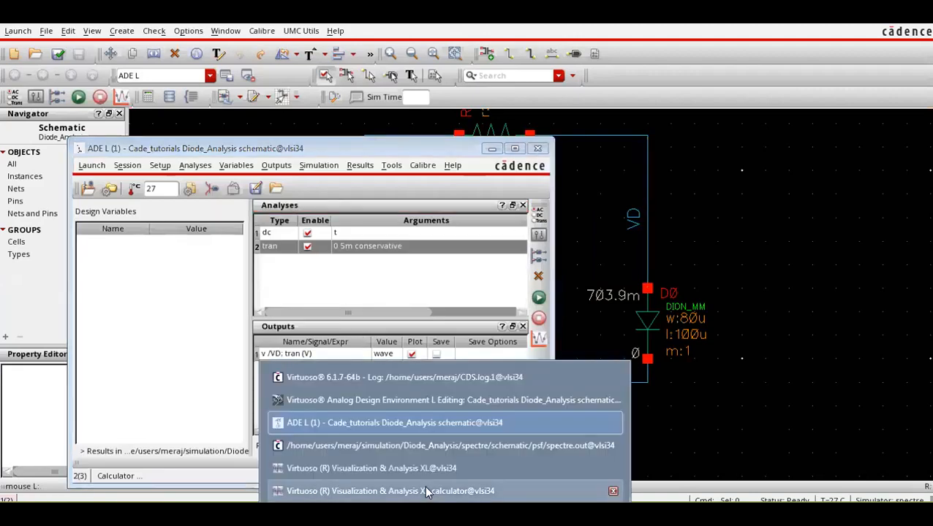
pyautogui.click(428, 492)
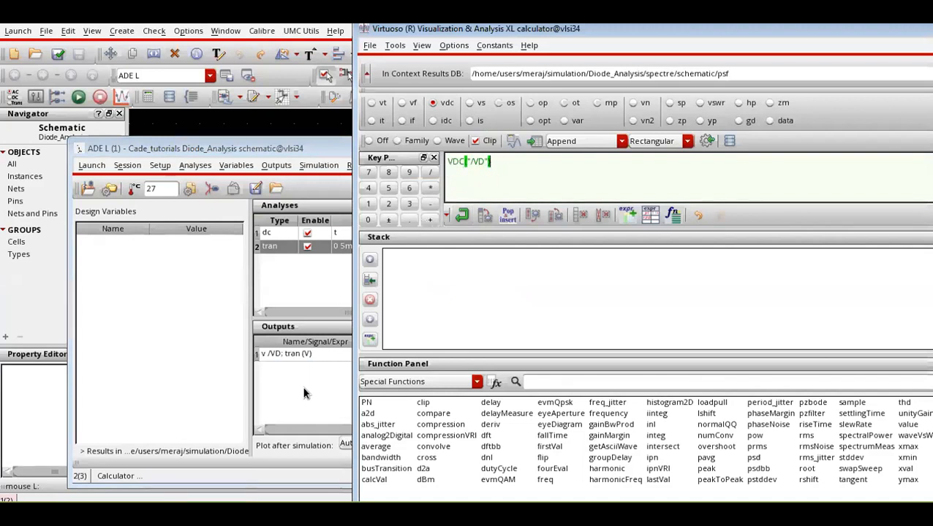
pyautogui.click(701, 146)
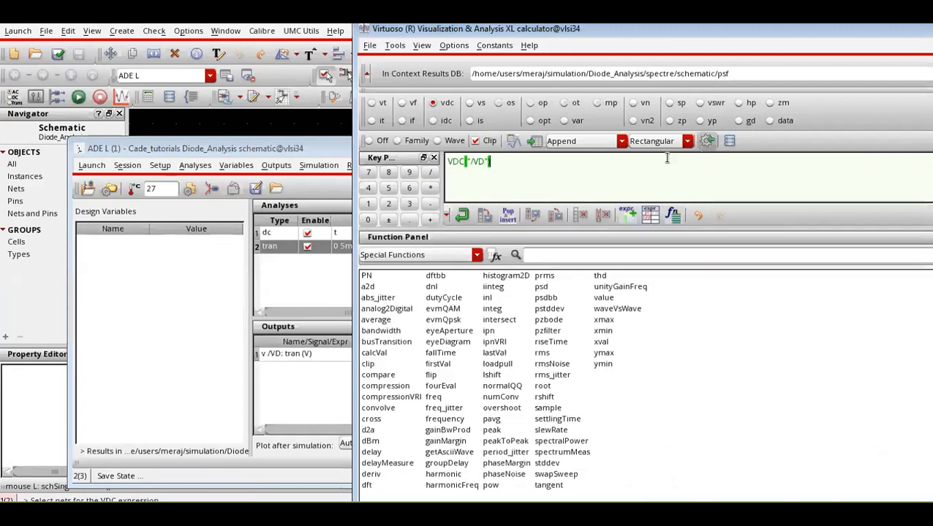
pyautogui.click(289, 396)
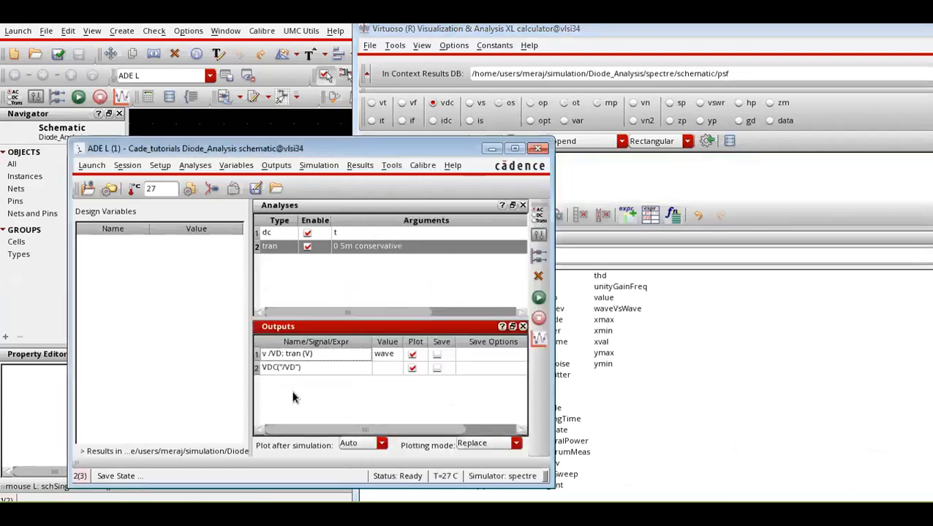
# Create the transient voltage expression VT("/VD") from the schematic's VD net in the calculator and send it to the ADE L outputs.
pyautogui.click(372, 103)
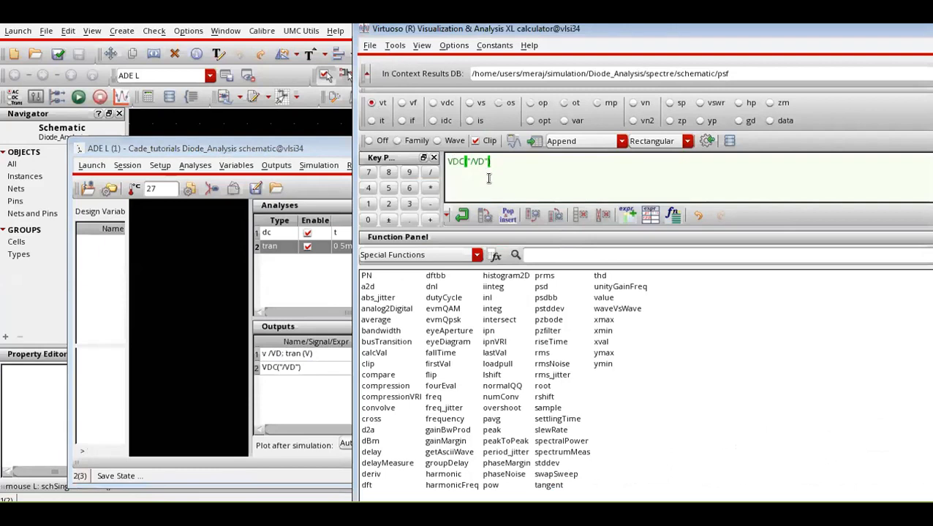
pyautogui.click(372, 105)
pyautogui.click(444, 515)
pyautogui.click(428, 393)
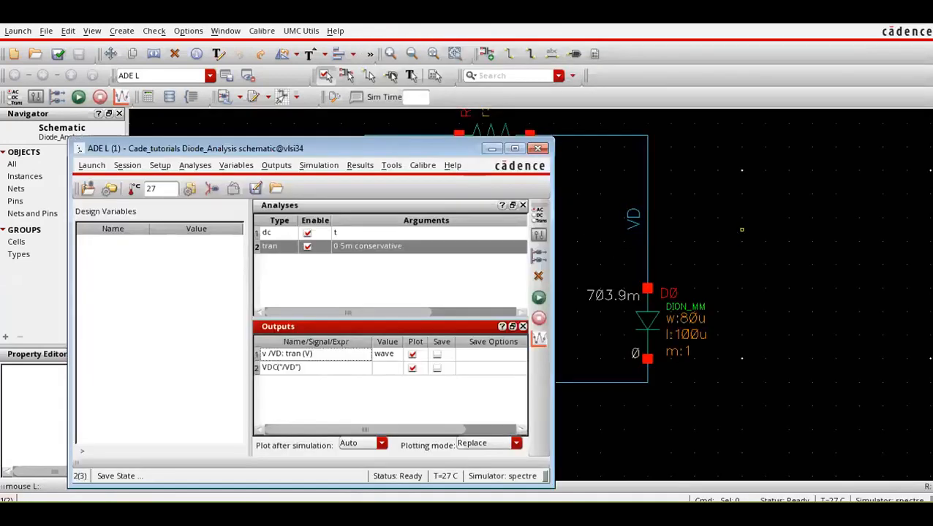
pyautogui.click(443, 515)
pyautogui.click(432, 487)
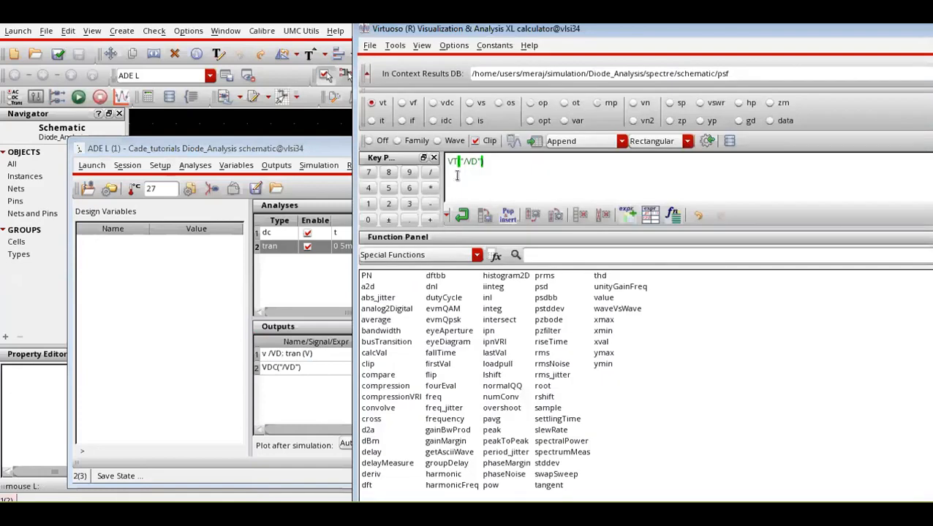
pyautogui.click(699, 143)
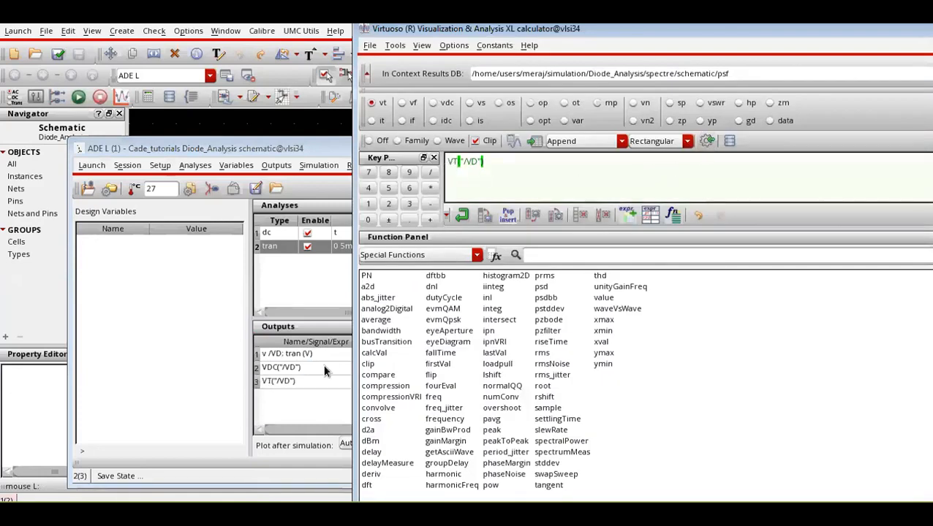
# Create the frequency voltage expression VF("/VD") from the schematic's VD net in the calculator and send it to the ADE L outputs.
pyautogui.click(402, 102)
pyautogui.hotkey('alt', 'Tab')
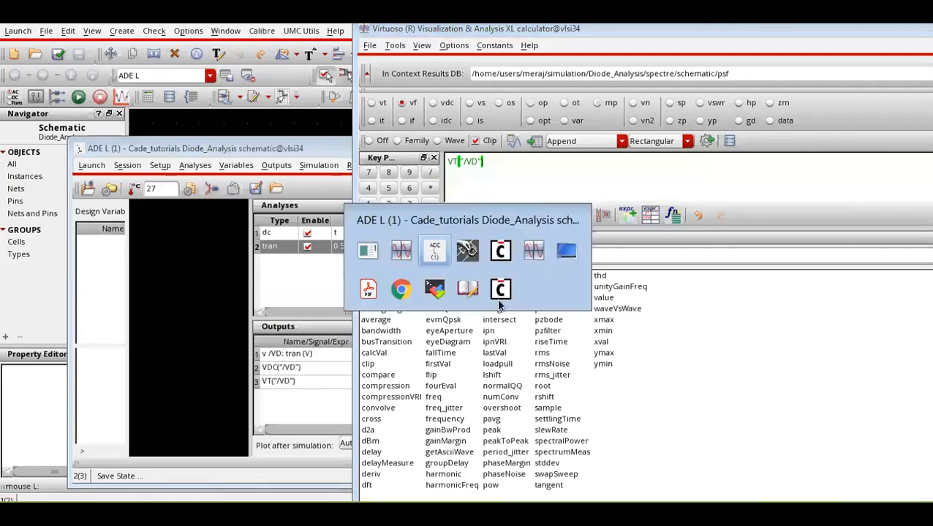
pyautogui.click(436, 513)
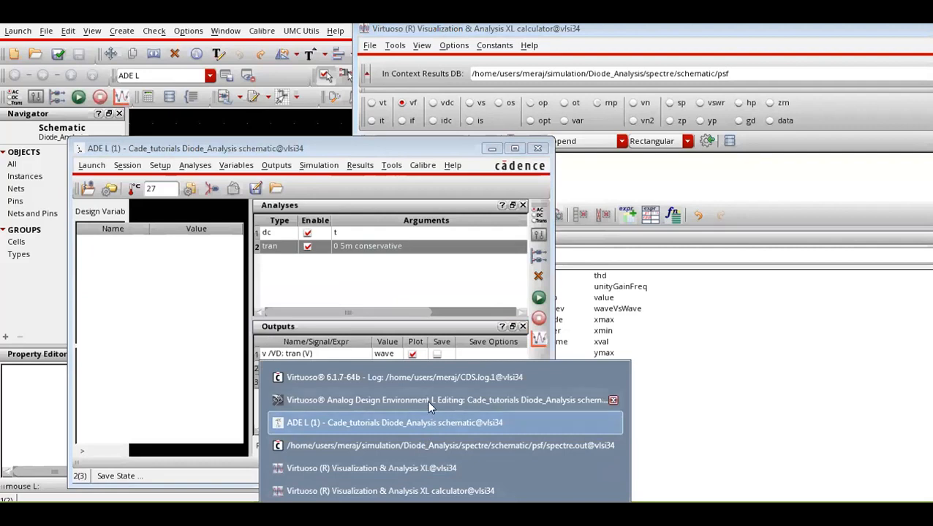
pyautogui.click(427, 400)
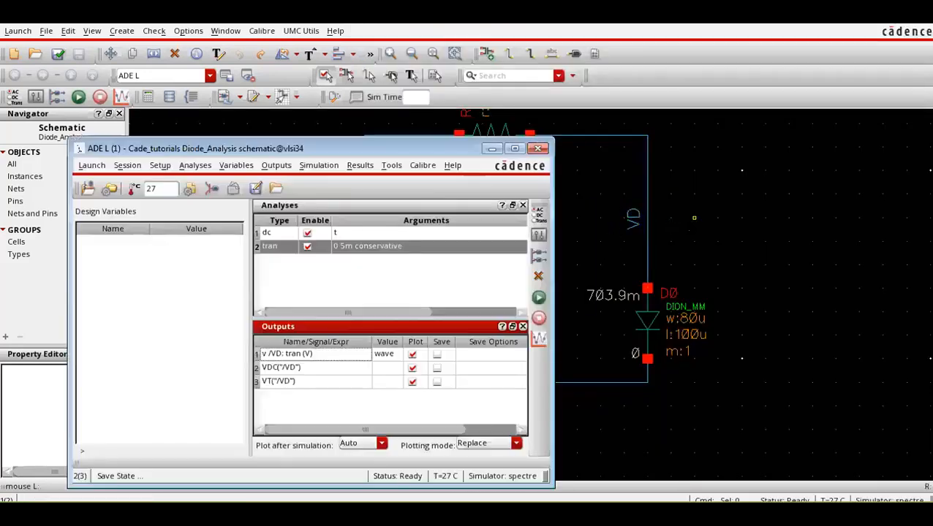
pyautogui.click(431, 511)
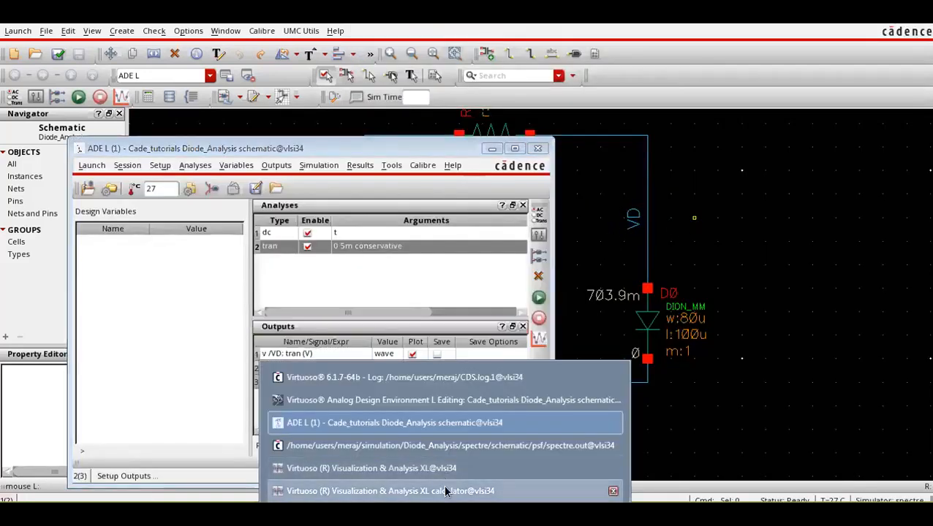
pyautogui.click(446, 491)
pyautogui.click(706, 141)
# Turn off plotting for the v /VD tran output in ADE L, and list All functions in the calculator's function panel.
pyautogui.click(284, 272)
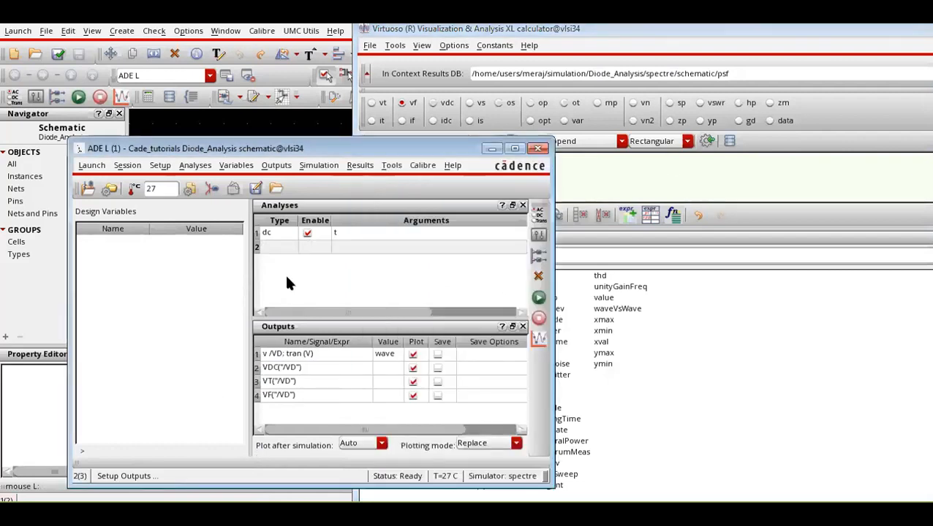
pyautogui.click(413, 354)
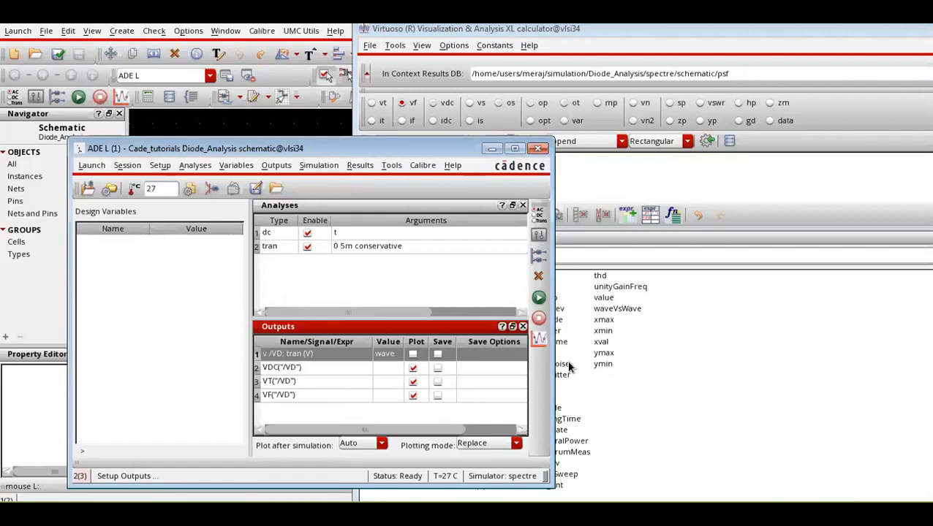
pyautogui.click(617, 183)
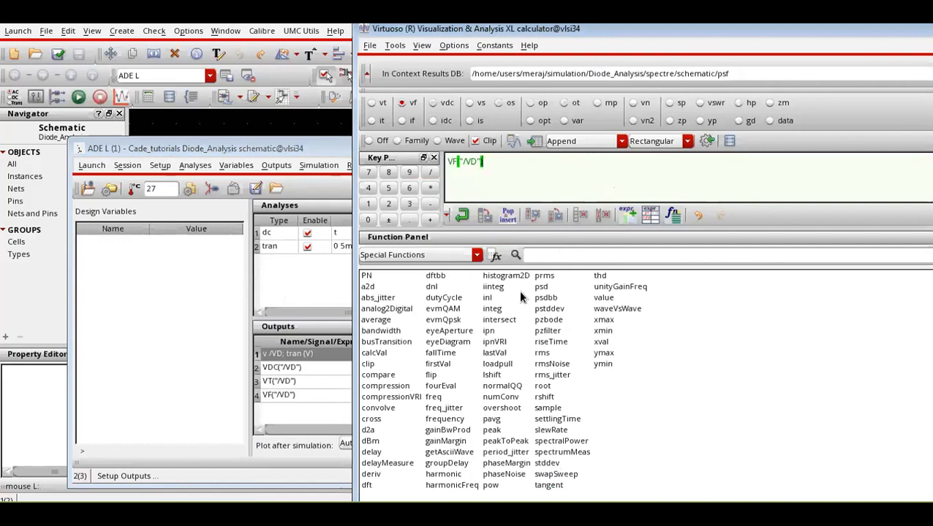
pyautogui.click(476, 254)
pyautogui.click(455, 271)
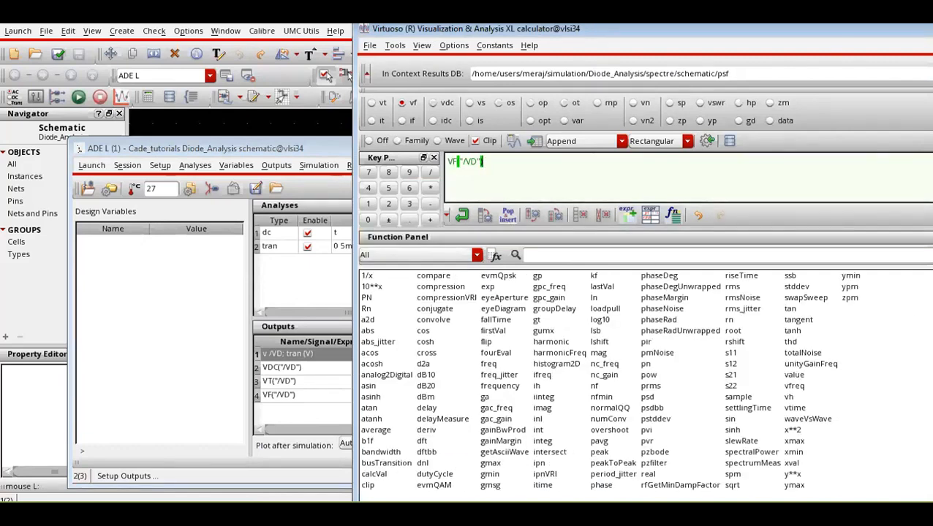
# Turn off plotting for the VF("/VD") output in ADE L and netlist and run the simulation.
pyautogui.click(298, 291)
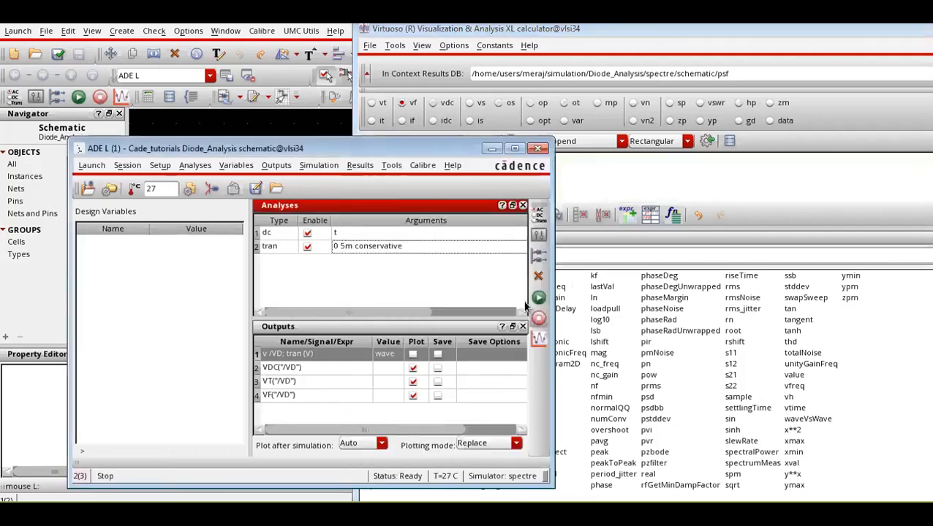
pyautogui.click(413, 395)
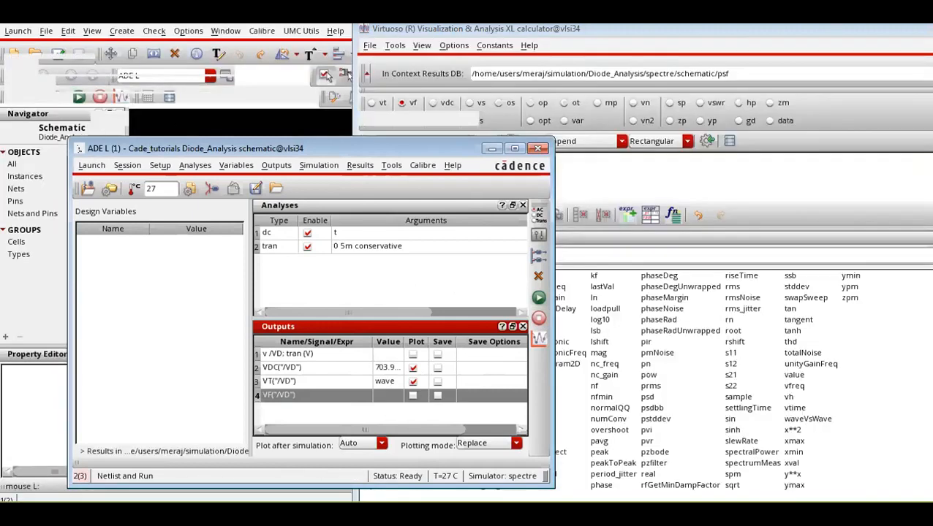
# Check the schematic window, and bring the waveform window with the VT("/VD") plot to the front.
pyautogui.click(437, 514)
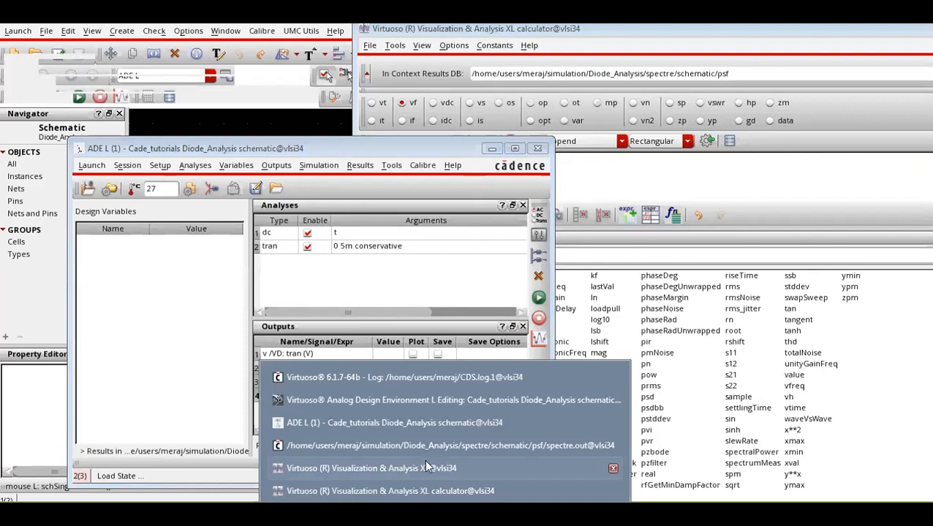
pyautogui.click(423, 398)
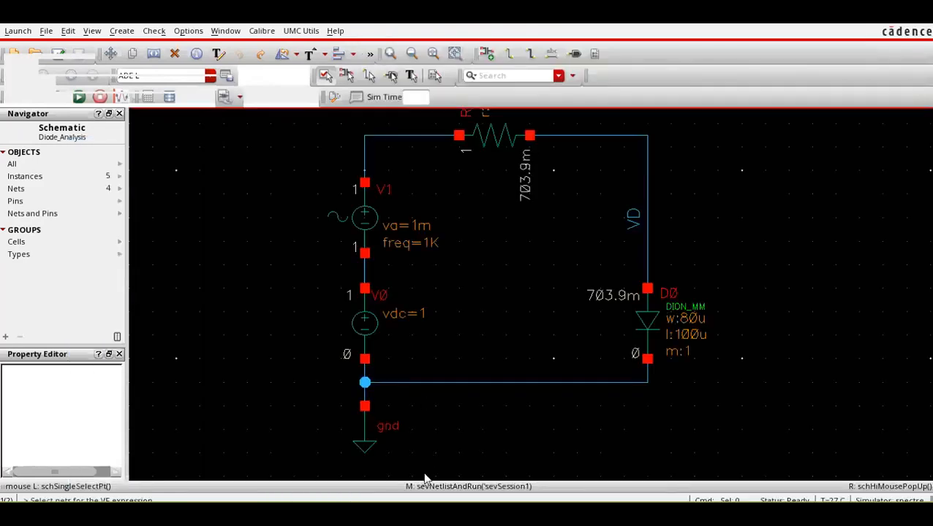
pyautogui.click(428, 514)
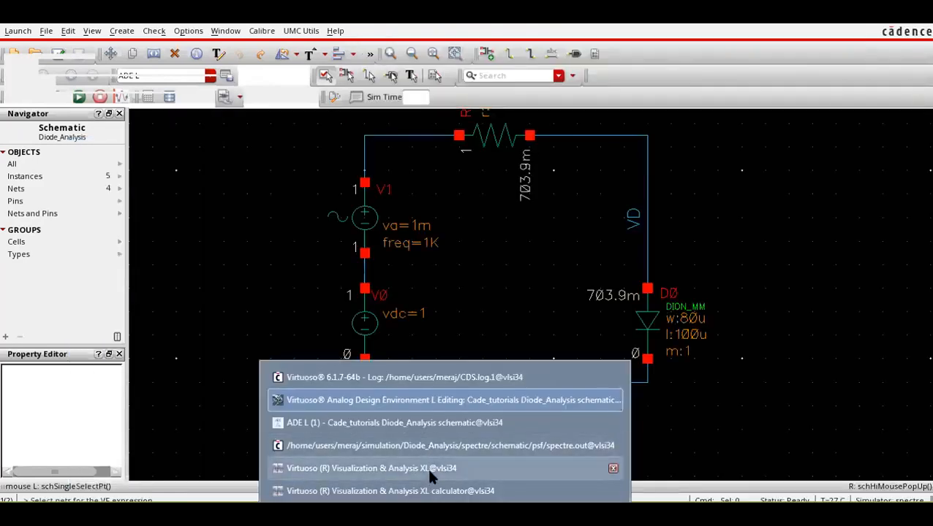
pyautogui.click(429, 472)
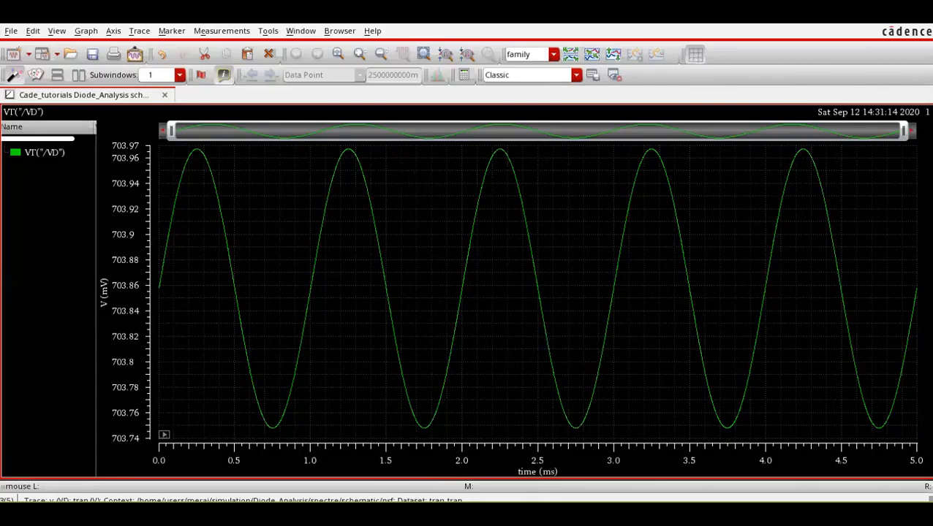
# Return to the ADE L window and widen the Value column of the outputs table to read the full VDC("/VD") result.
pyautogui.click(443, 513)
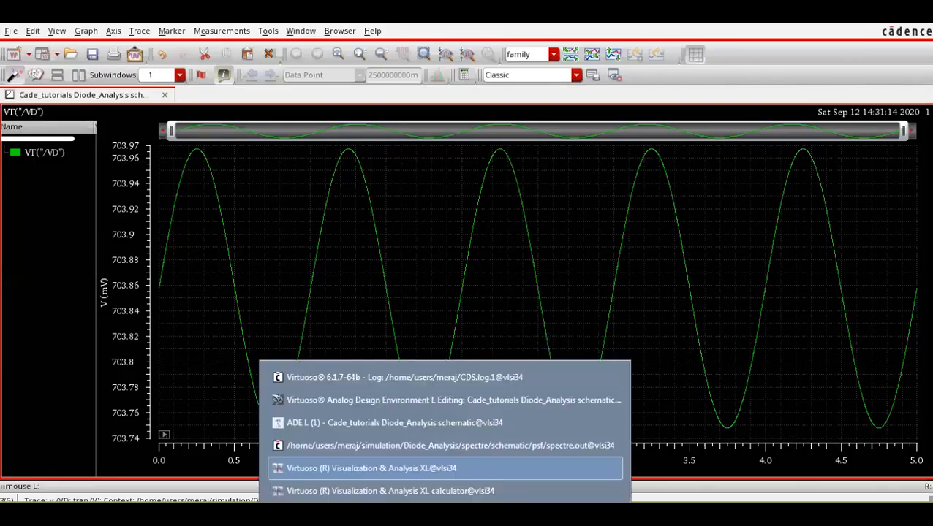
pyautogui.click(407, 424)
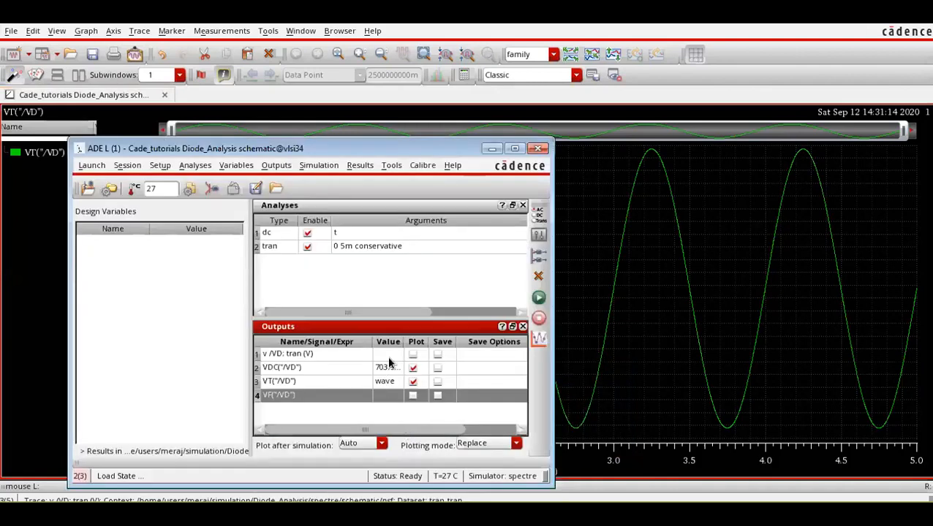
pyautogui.moveTo(403, 342); pyautogui.dragTo(413, 341)
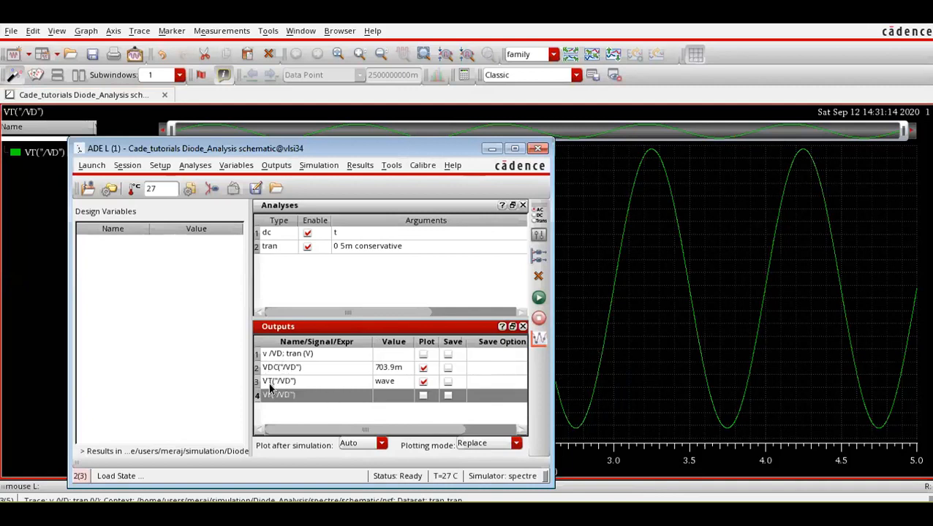
pyautogui.click(295, 418)
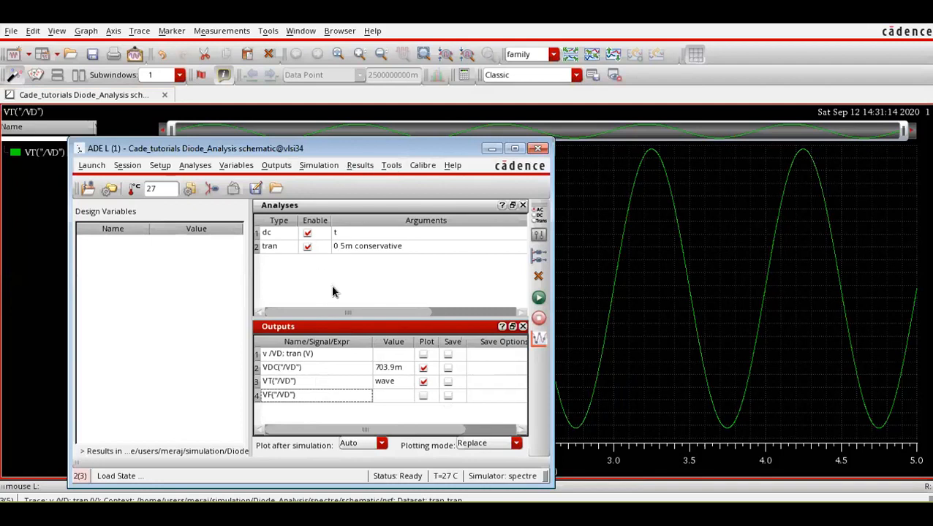
# Open the Results Browser from ADE L, move the ADE L window aside and browse the dcOpInfo and tranOp results.
pyautogui.click(392, 166)
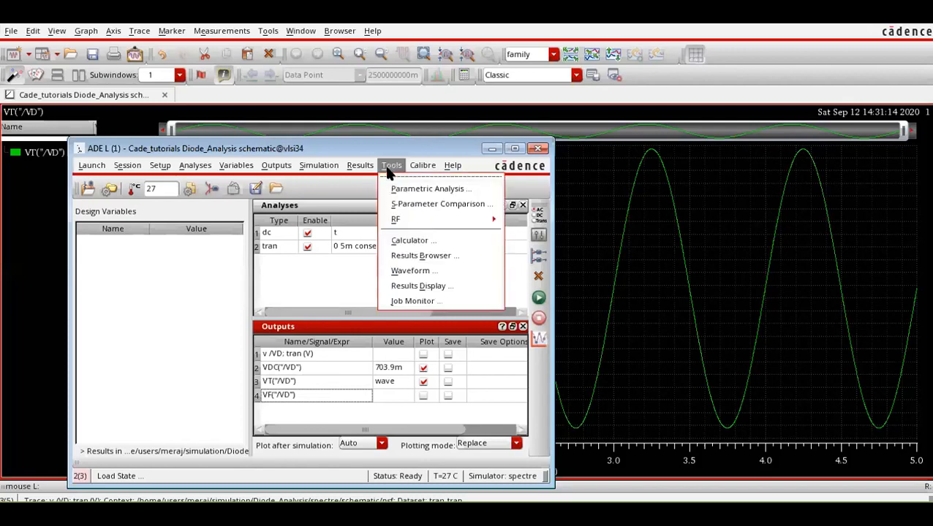
pyautogui.click(417, 252)
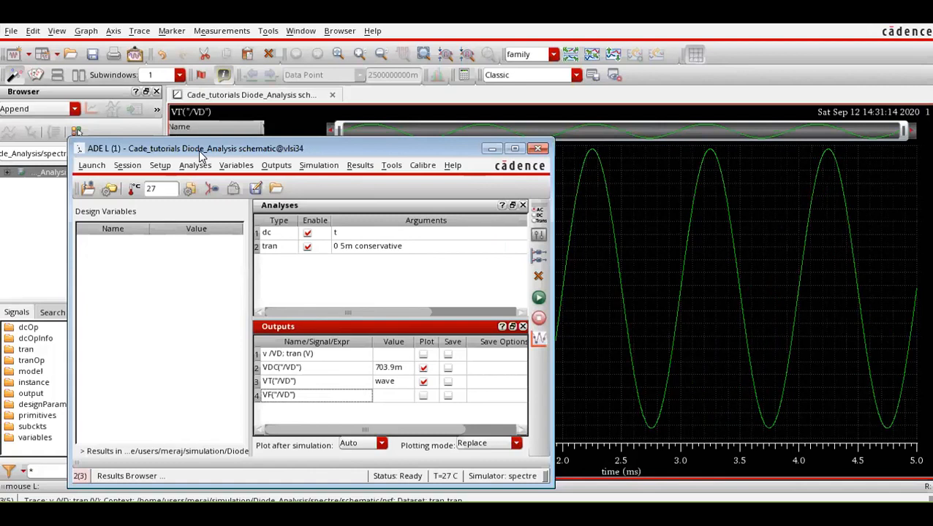
pyautogui.moveTo(199, 150); pyautogui.dragTo(414, 129)
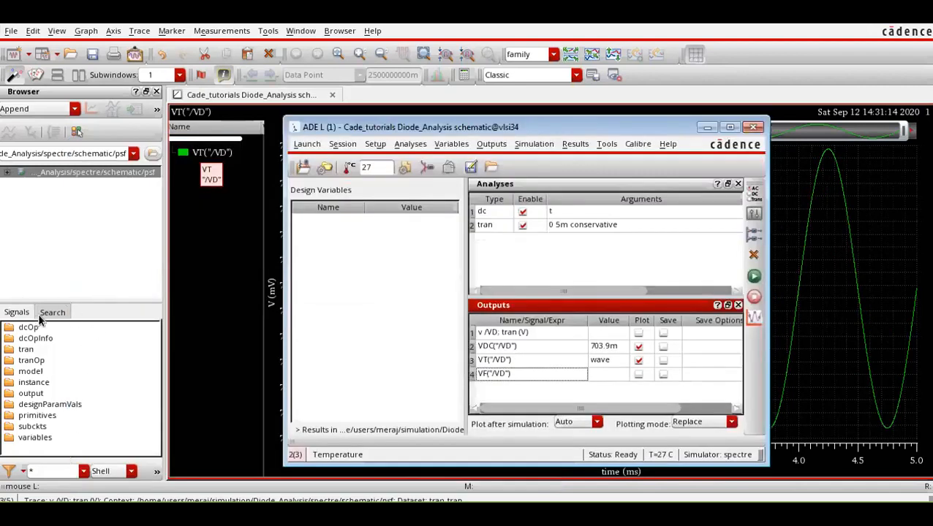
pyautogui.click(41, 343)
pyautogui.click(42, 342)
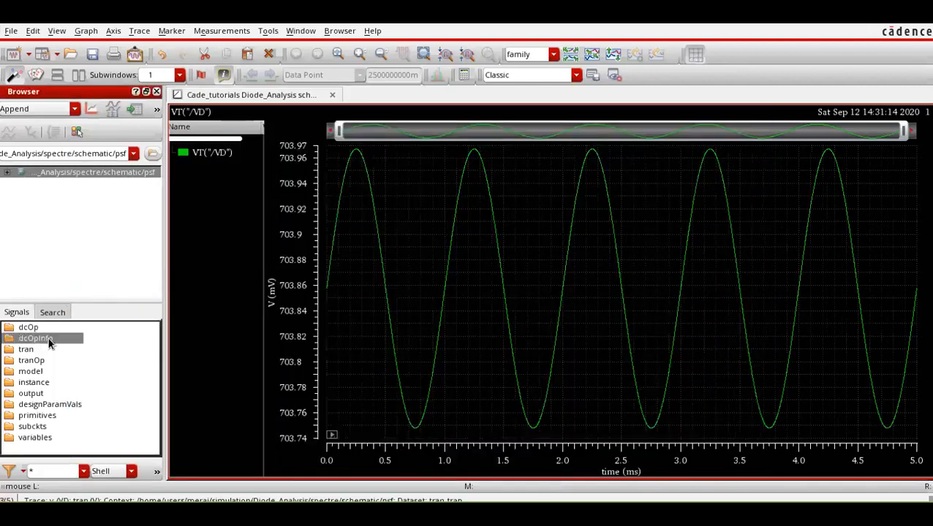
pyautogui.doubleClick(63, 345)
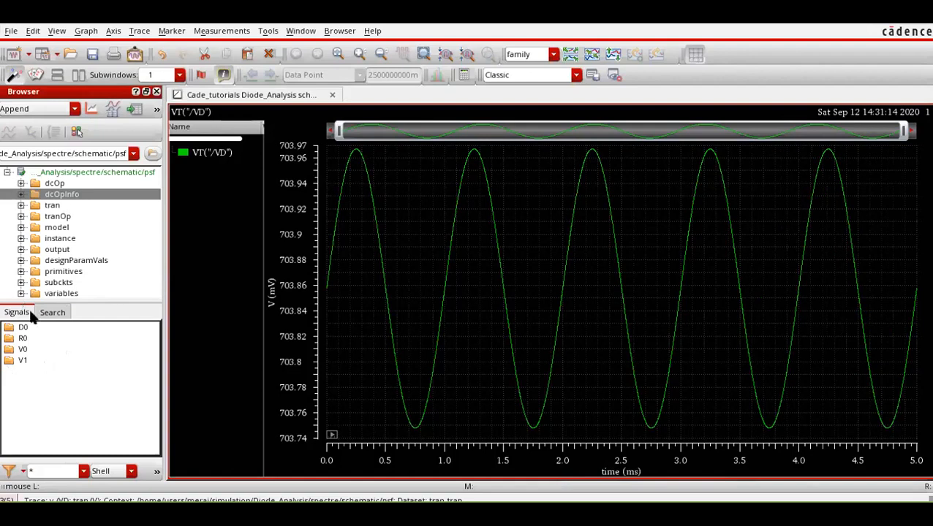
pyautogui.click(62, 218)
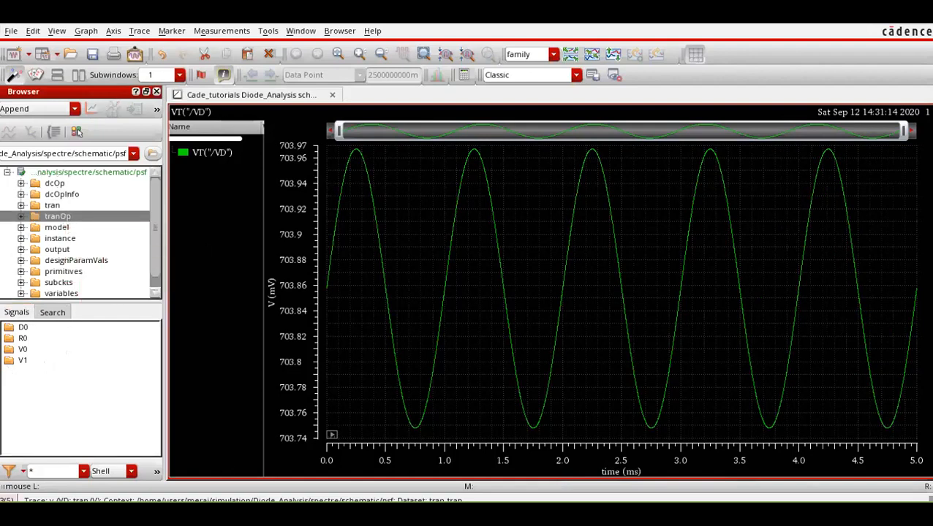
# Add an ac analysis in ADE L that sweeps frequency from 0.1 to 1M with the Automatic sweep type.
pyautogui.click(444, 514)
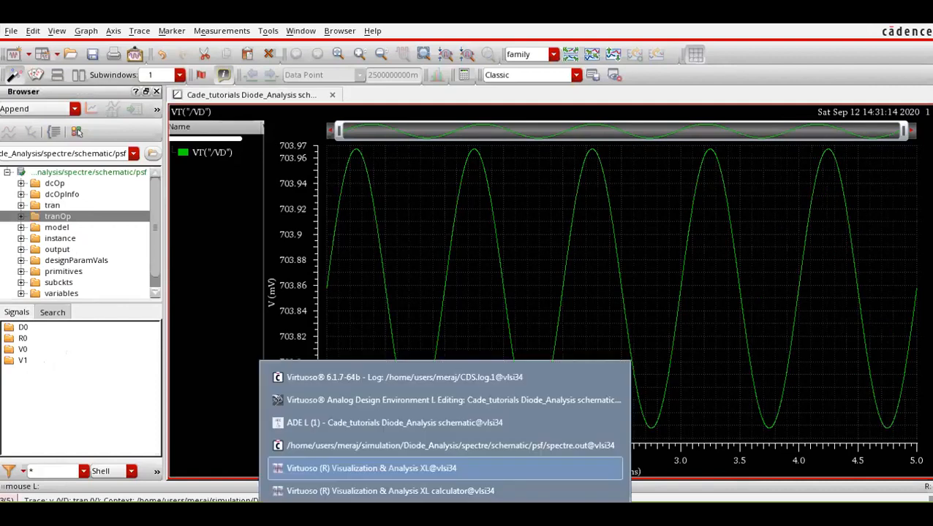
pyautogui.click(419, 421)
pyautogui.click(753, 194)
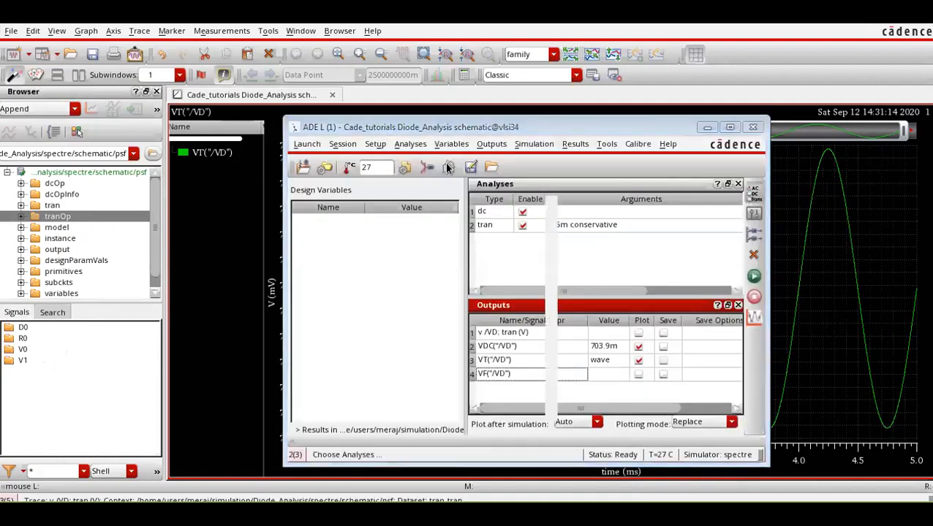
pyautogui.click(429, 122)
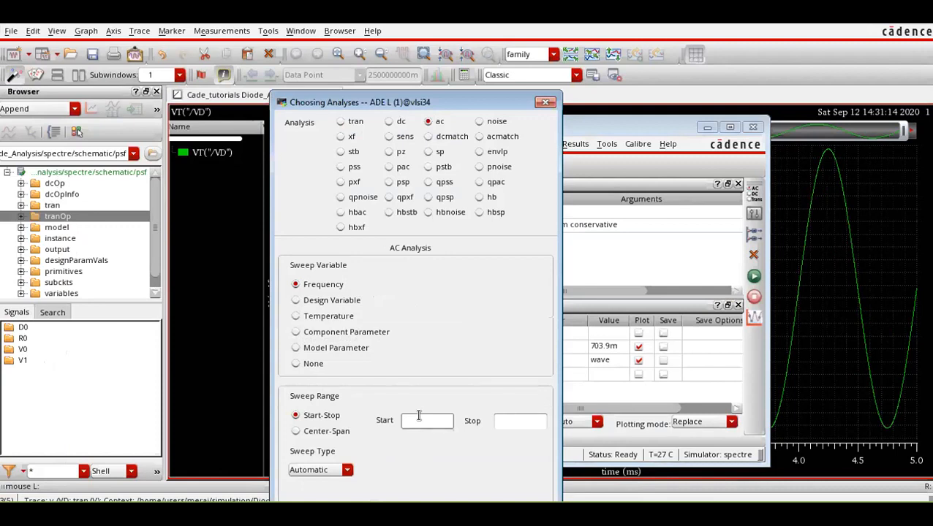
pyautogui.write('0.1')
pyautogui.press('Tab')
pyautogui.write('1')
pyautogui.write('M')
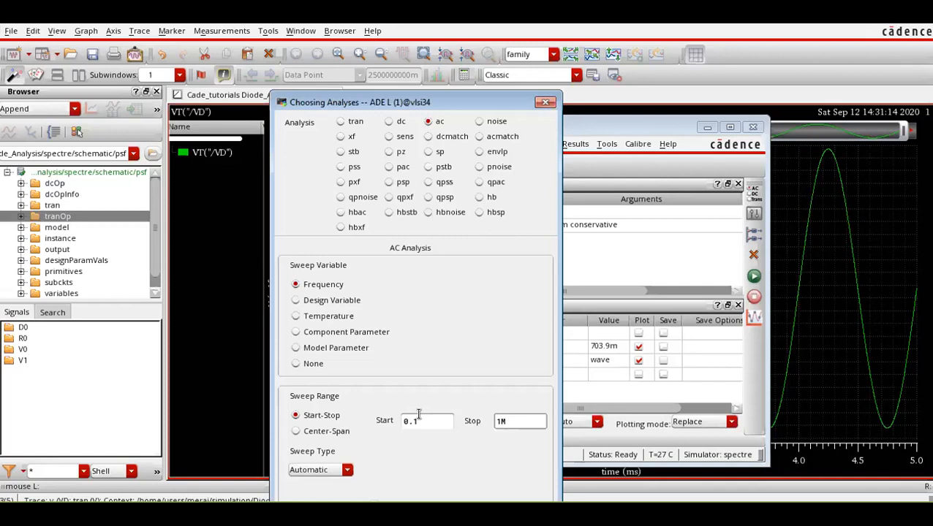
pyautogui.press('Return')
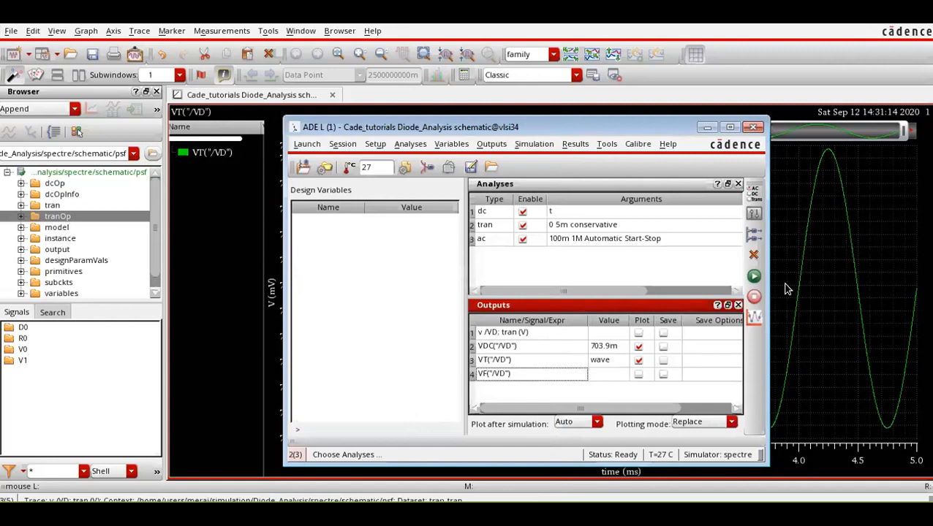
# Netlist and run the simulation with the dc, tran and ac analyses, and select the ac results in the Results Browser.
pyautogui.click(754, 276)
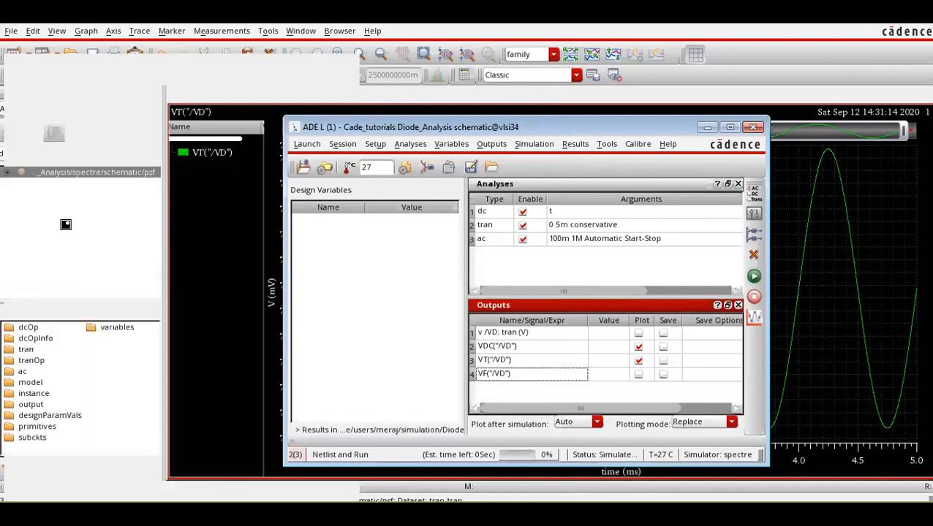
pyautogui.click(17, 372)
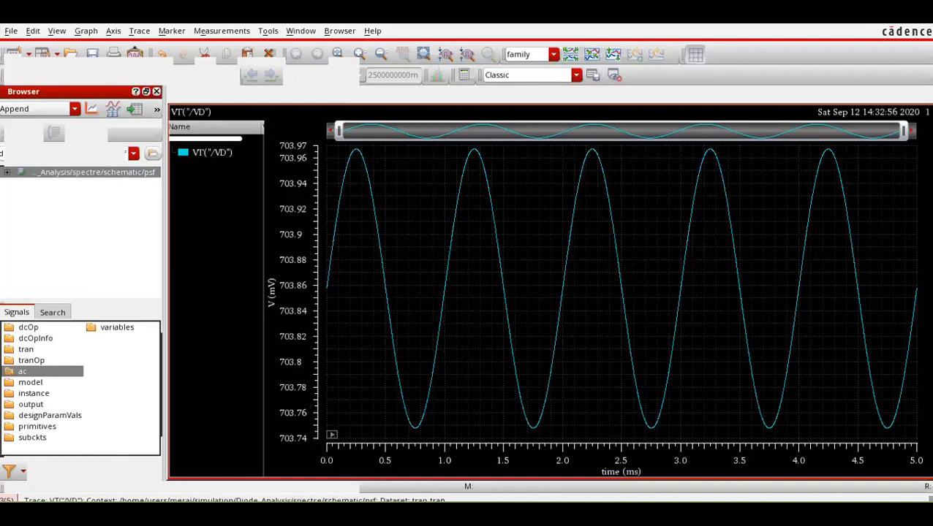
pyautogui.click(444, 514)
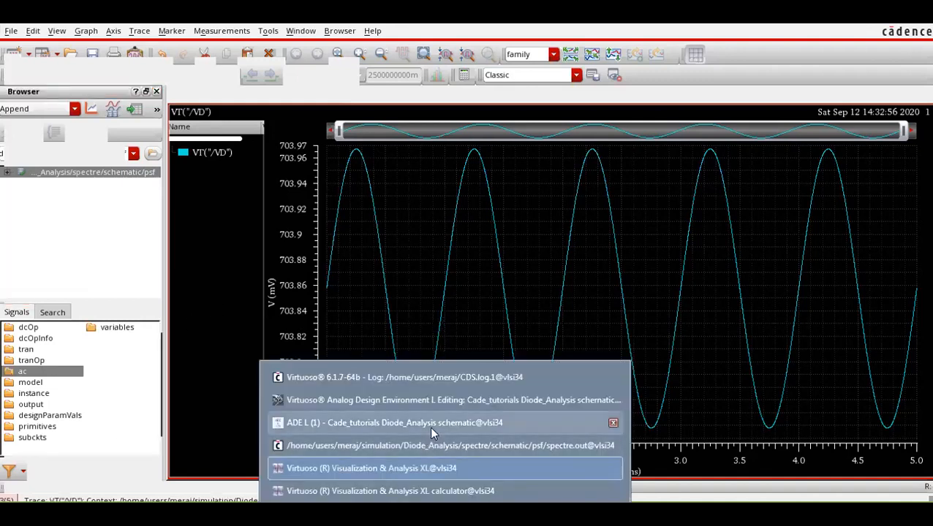
pyautogui.click(431, 426)
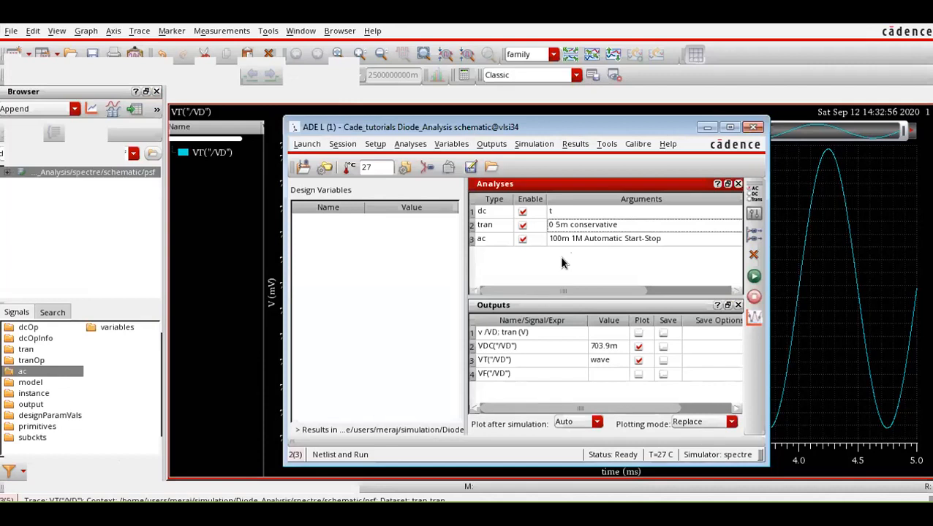
# Check the Small-Signal Diode Analysis slide in Cadence_Tutorial.pdf and return to the ADE L window.
pyautogui.click(395, 514)
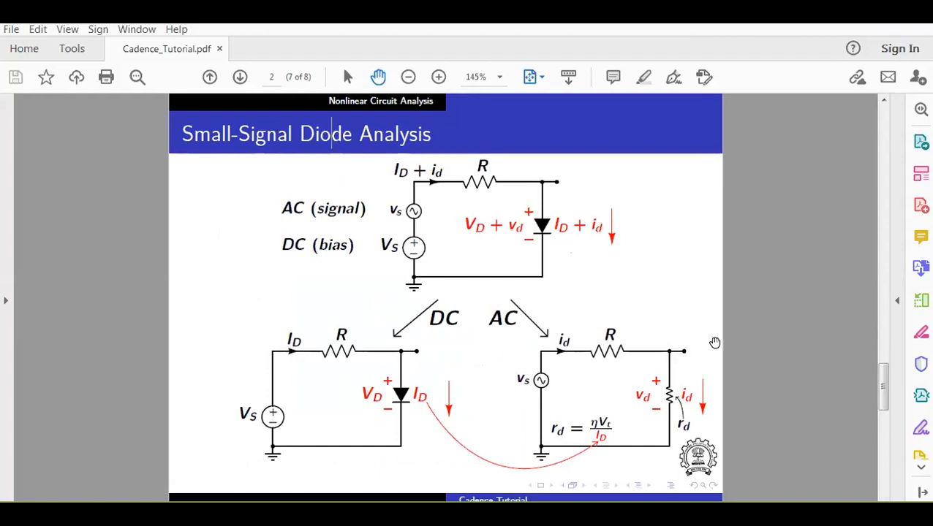
pyautogui.click(444, 514)
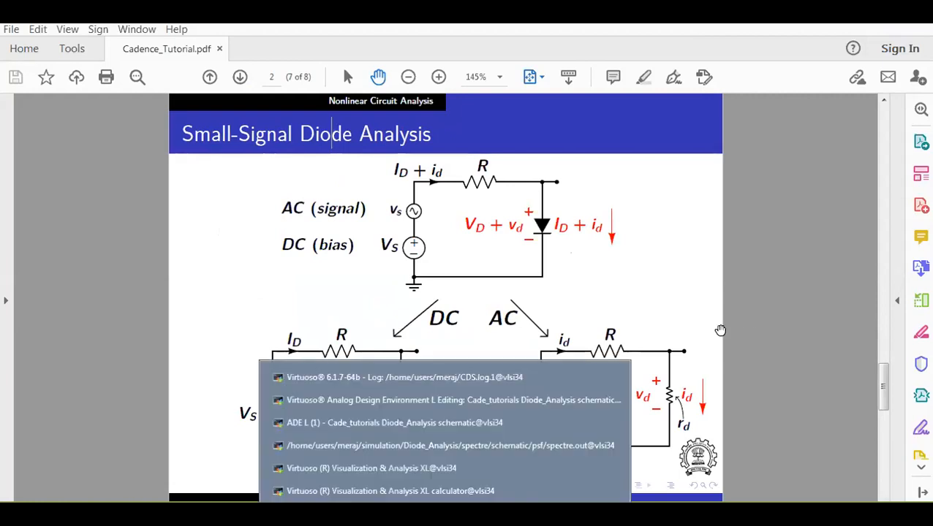
pyautogui.moveTo(444, 514)
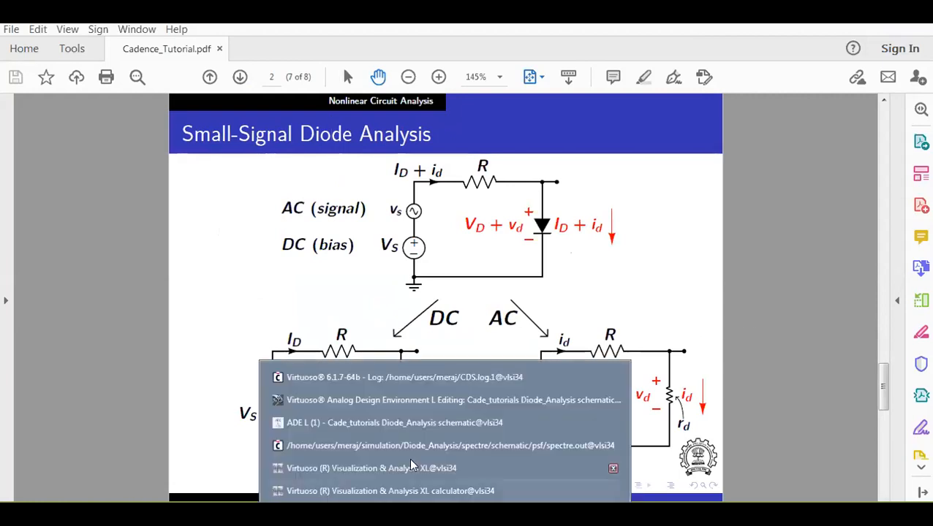
pyautogui.click(413, 422)
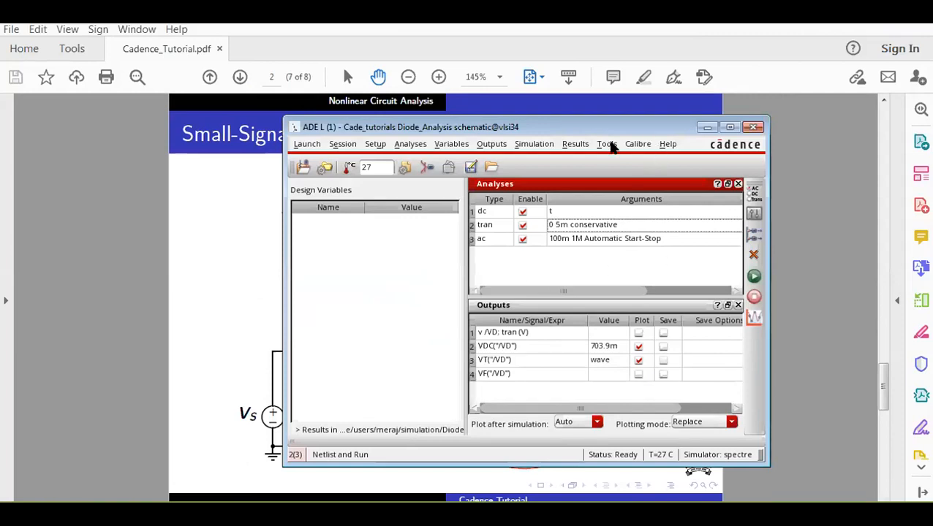
# Open the Direct Plot main form from ADE L, choose the ac analysis and turn off Add To Outputs.
pyautogui.click(612, 146)
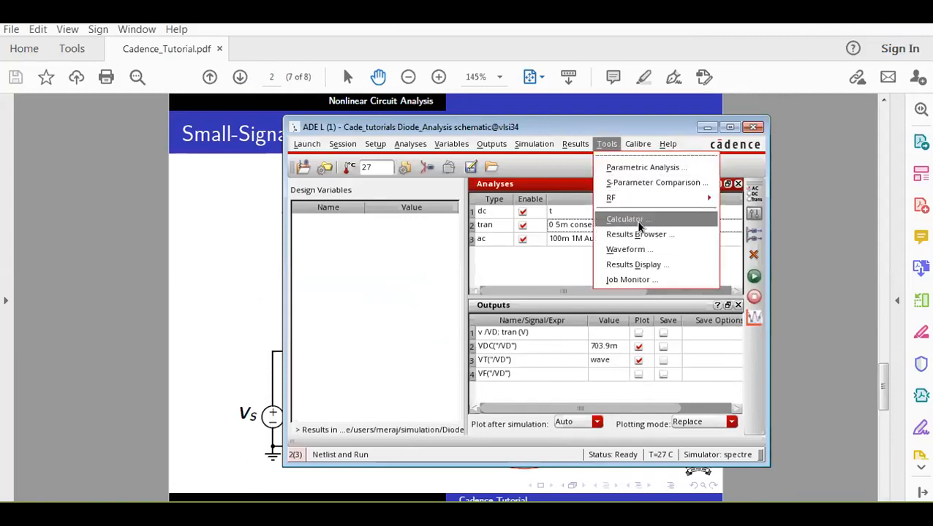
pyautogui.click(583, 146)
pyautogui.click(583, 146)
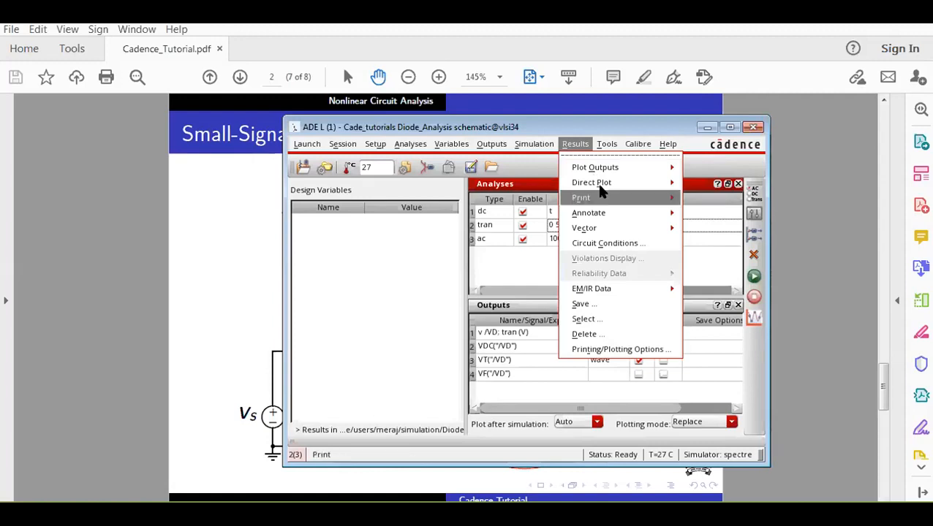
pyautogui.moveTo(600, 184)
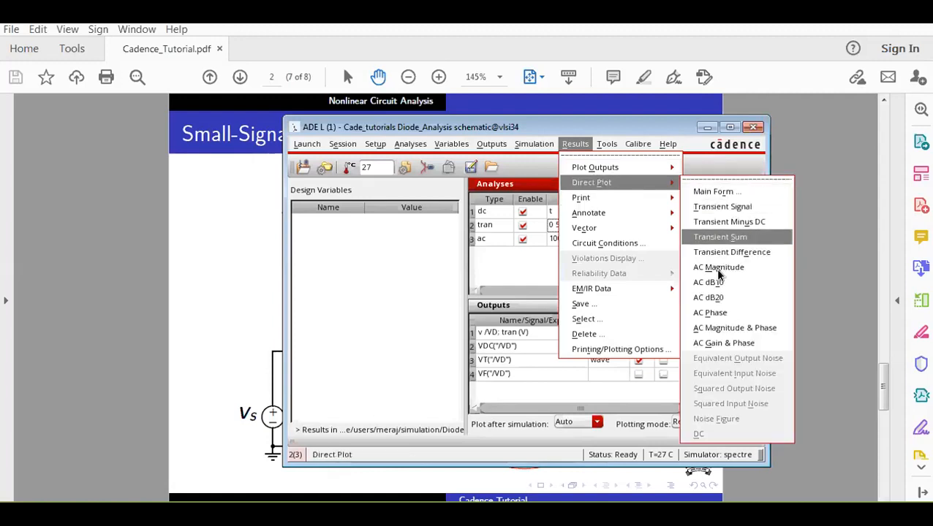
pyautogui.click(713, 192)
pyautogui.click(324, 158)
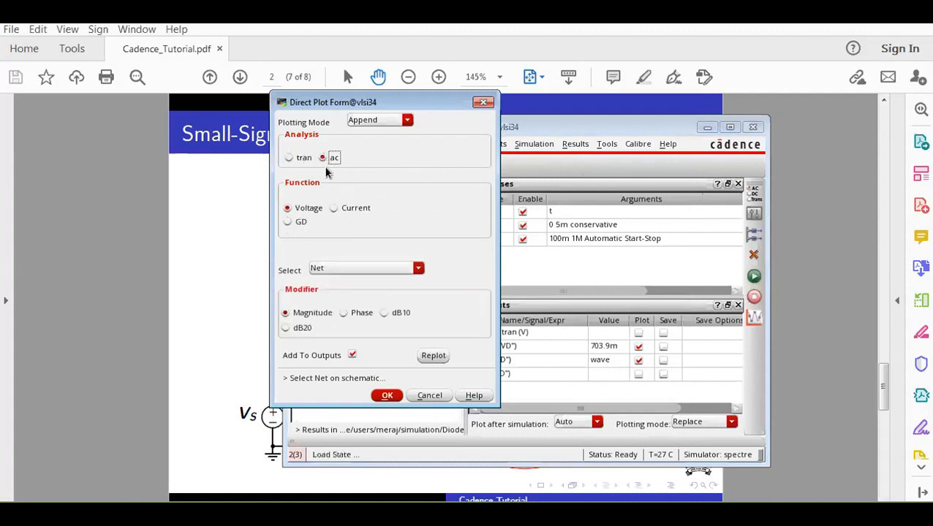
pyautogui.click(354, 356)
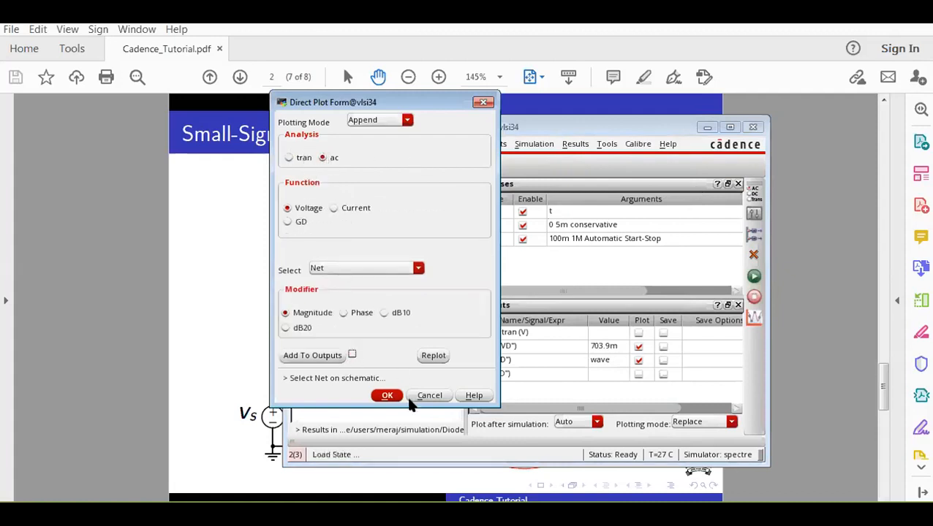
# Switch to the schematic window and select net VD to plot its ac voltage magnitude.
pyautogui.click(444, 514)
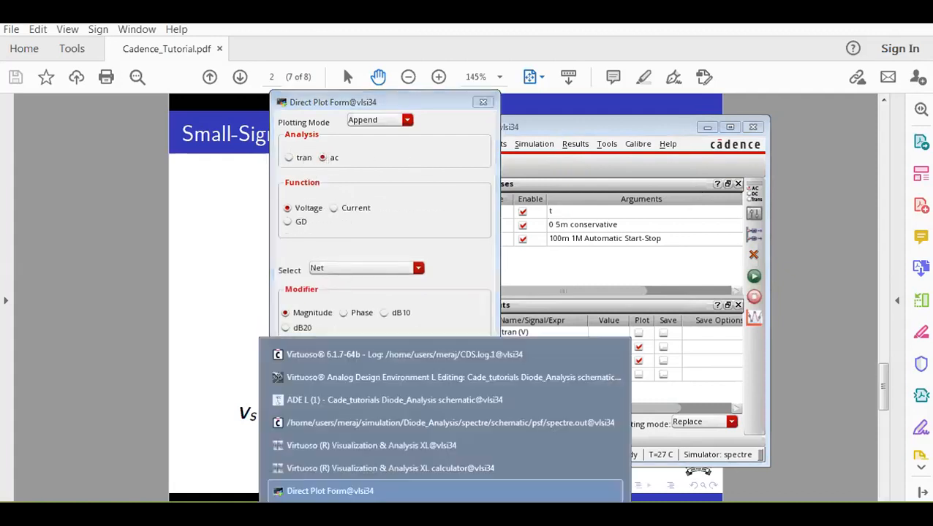
pyautogui.click(428, 379)
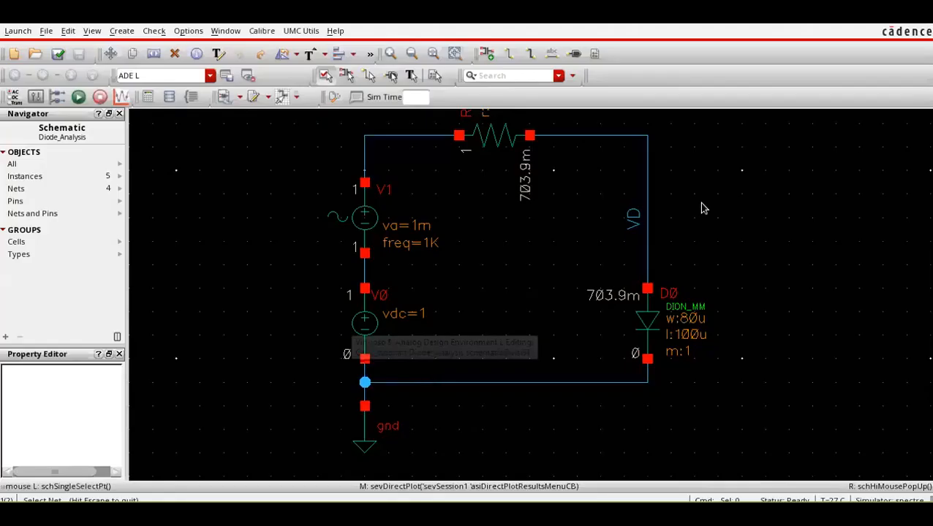
pyautogui.click(642, 216)
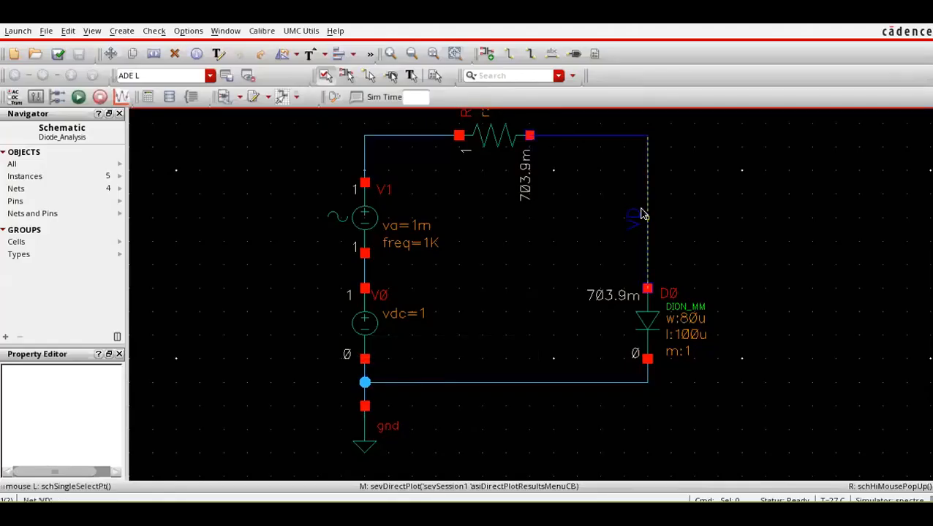
# Bring the waveform window to the front and read the v /VD magnitude trace in the AC Response plot.
pyautogui.rightClick(444, 514)
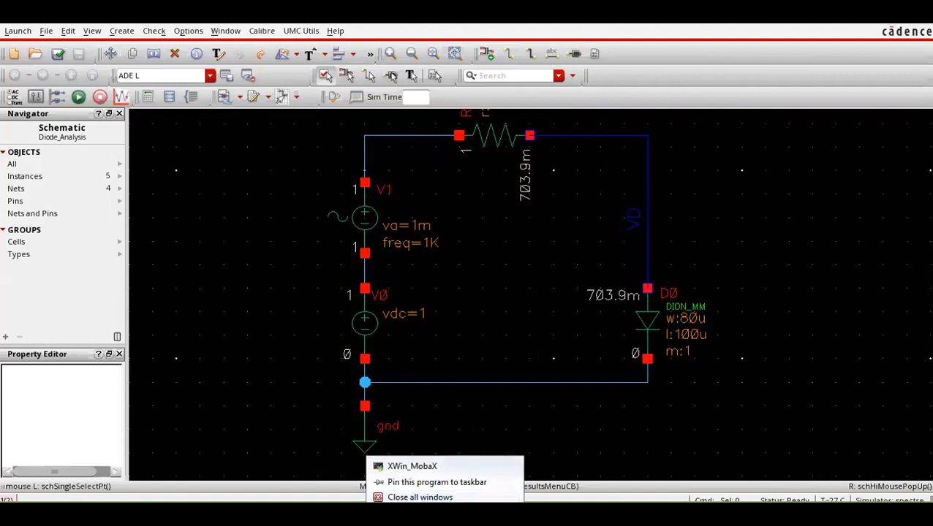
pyautogui.click(438, 512)
pyautogui.click(428, 467)
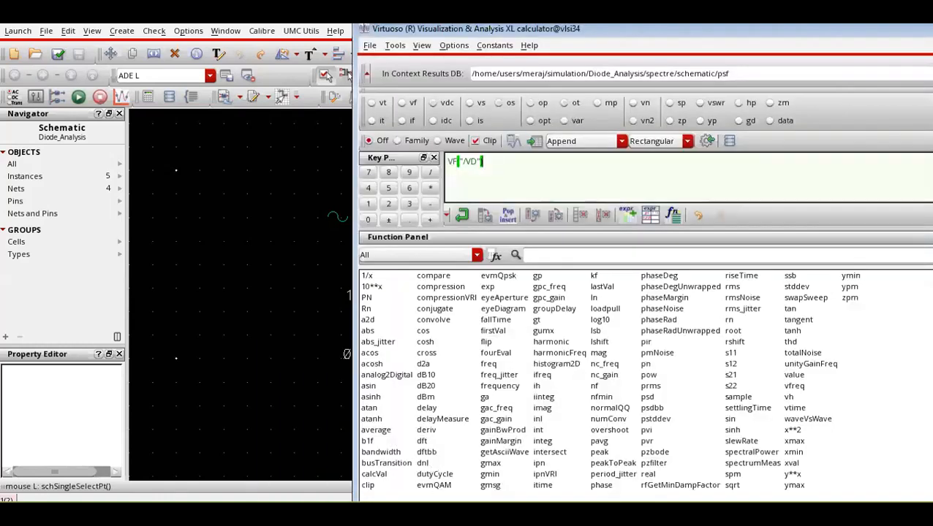
pyautogui.click(435, 511)
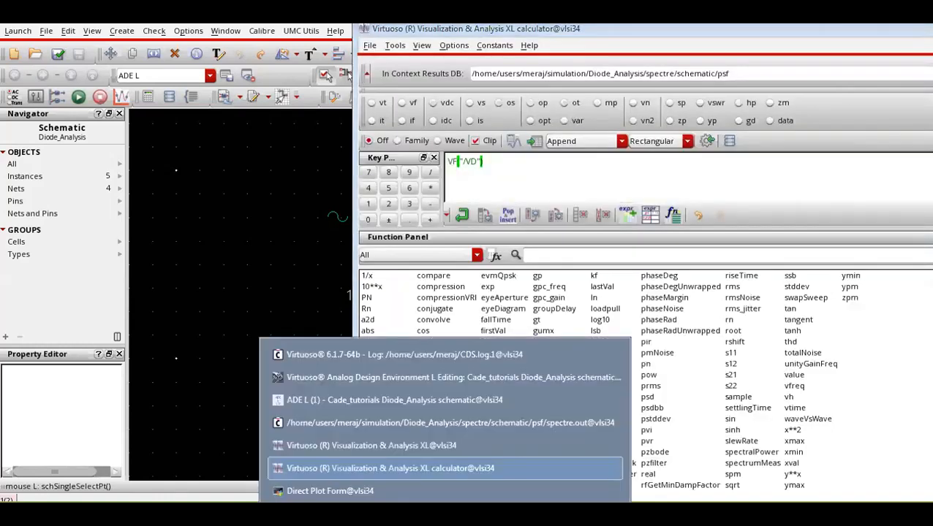
pyautogui.click(424, 442)
pyautogui.moveTo(862, 289)
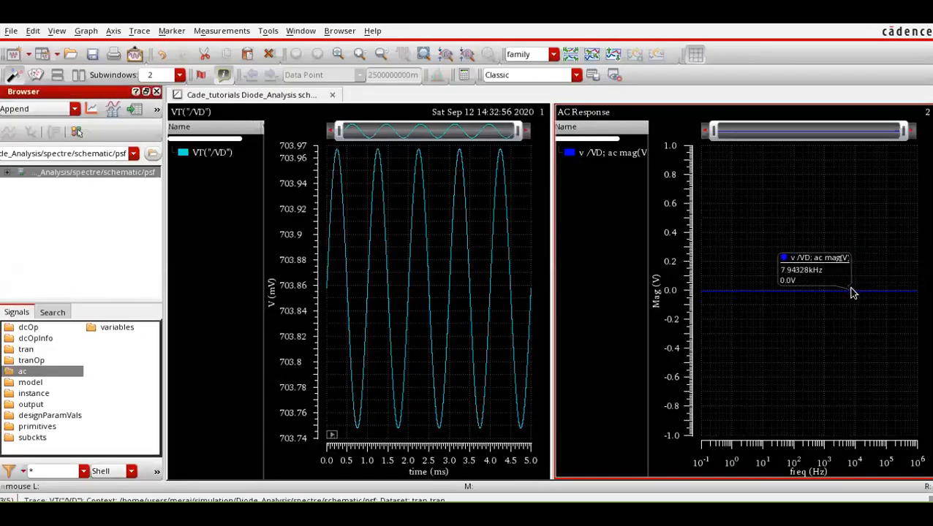
# Review the AC equivalent circuit on the Cadence_Tutorial.pdf slide, then bring a Virtuoso window back to the front.
pyautogui.hotkey('alt', 'Tab')
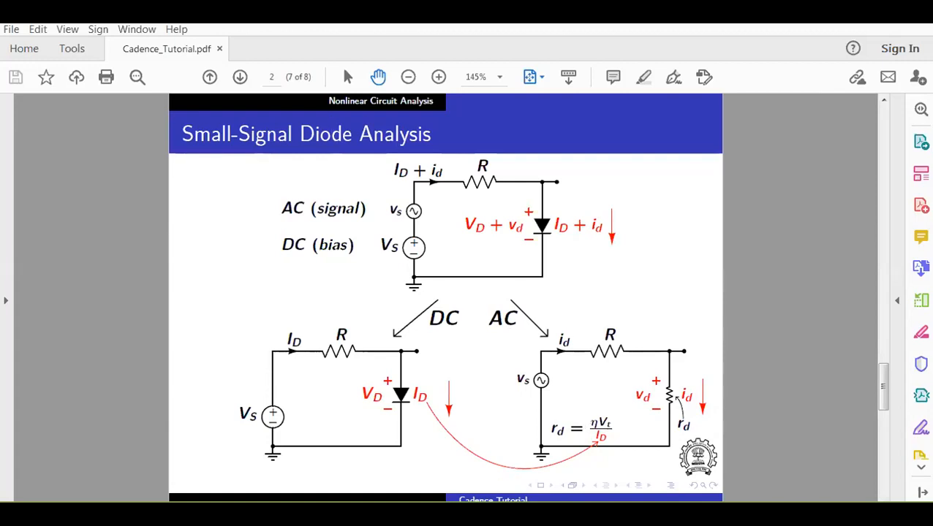
pyautogui.moveTo(445, 514)
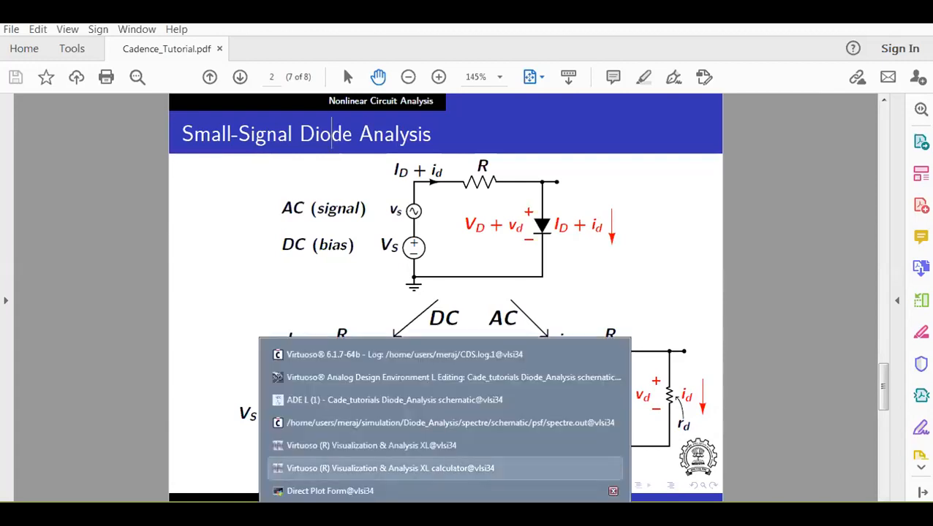
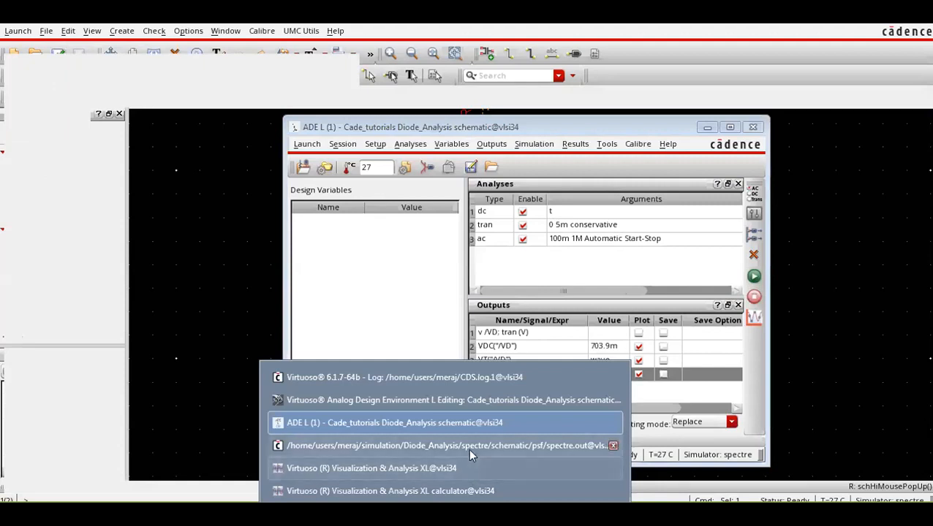
# Bring the Visualization & Analysis XL calculator window to the front and close it.
pyautogui.click(464, 491)
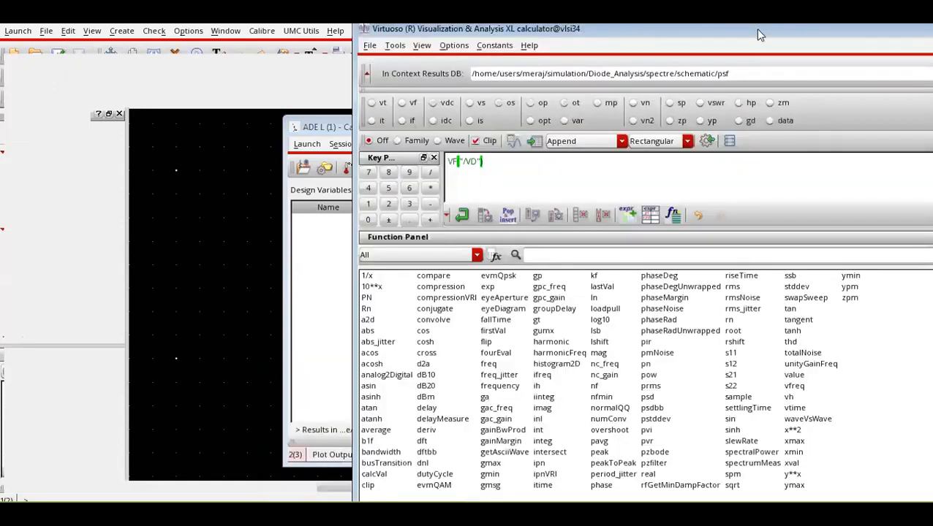
pyautogui.moveTo(754, 38); pyautogui.dragTo(749, 144)
pyautogui.click(765, 150)
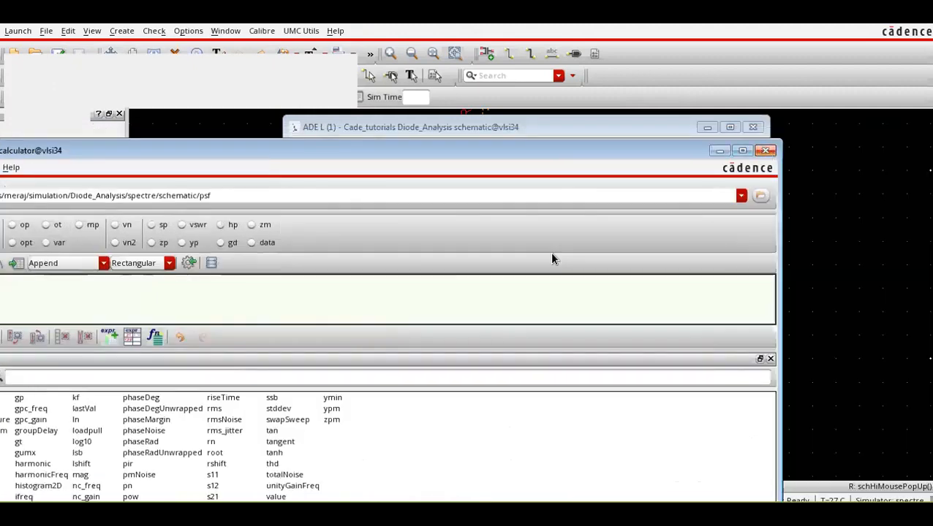
# Bring the waveform window to the front and read the VT("/VD") transient and VF("/VD") ac magnitude plots.
pyautogui.click(442, 510)
pyautogui.click(425, 424)
pyautogui.click(434, 505)
pyautogui.click(430, 491)
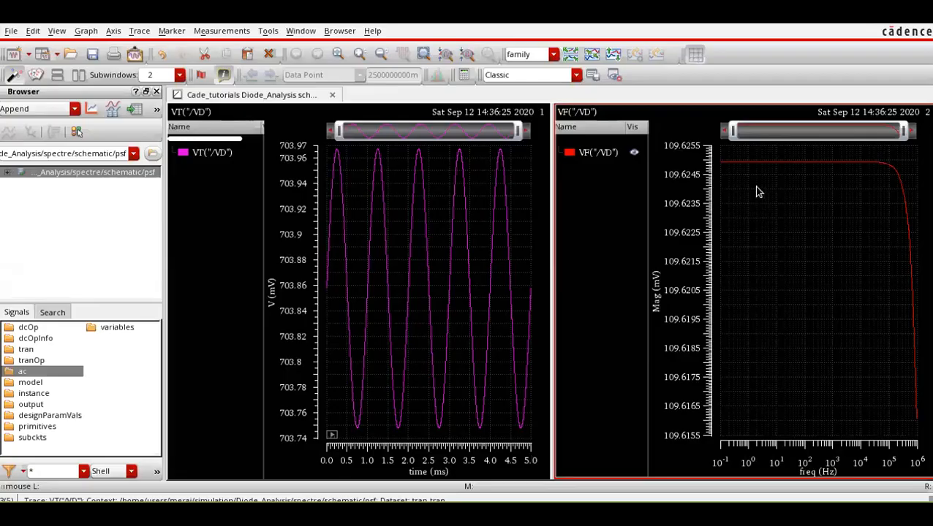
pyautogui.moveTo(741, 166)
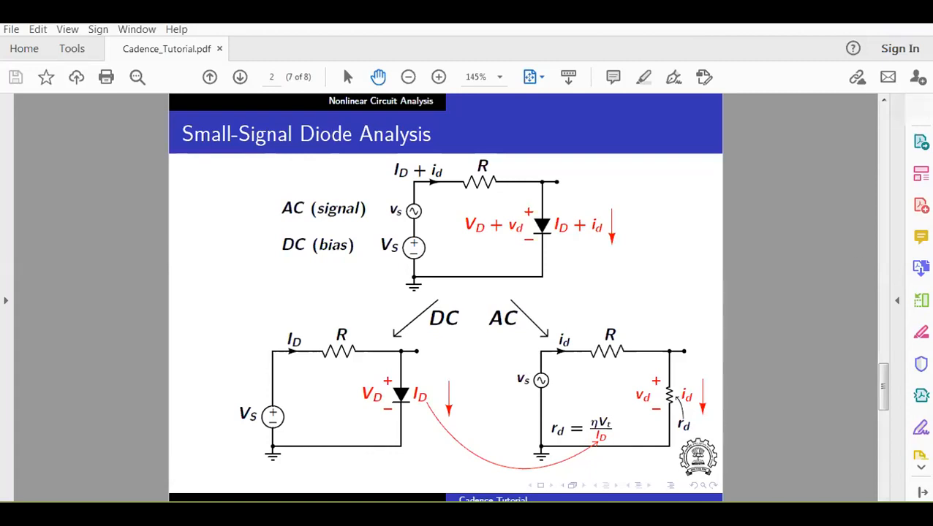
# Check the VD output values in the ADE L window, then return to the small-signal diode slide in Cadence_Tutorial.pdf.
pyautogui.click(440, 514)
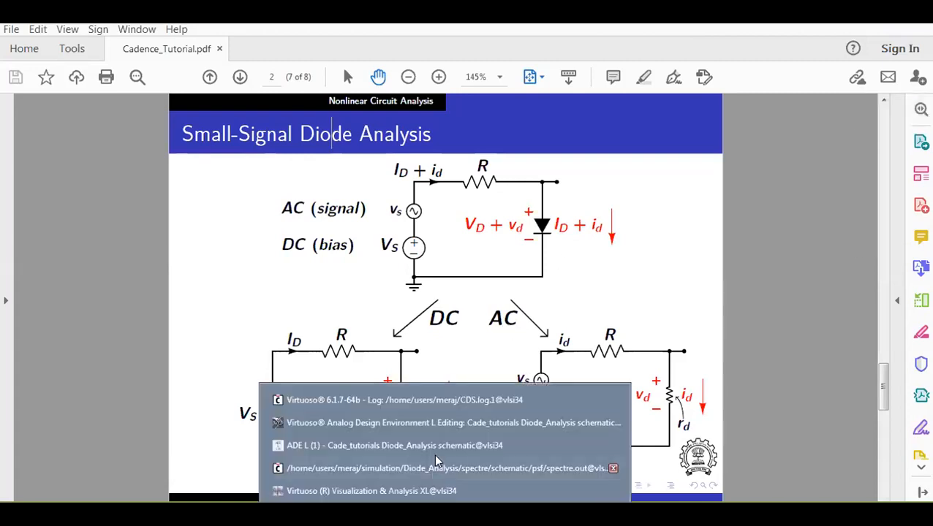
pyautogui.click(436, 451)
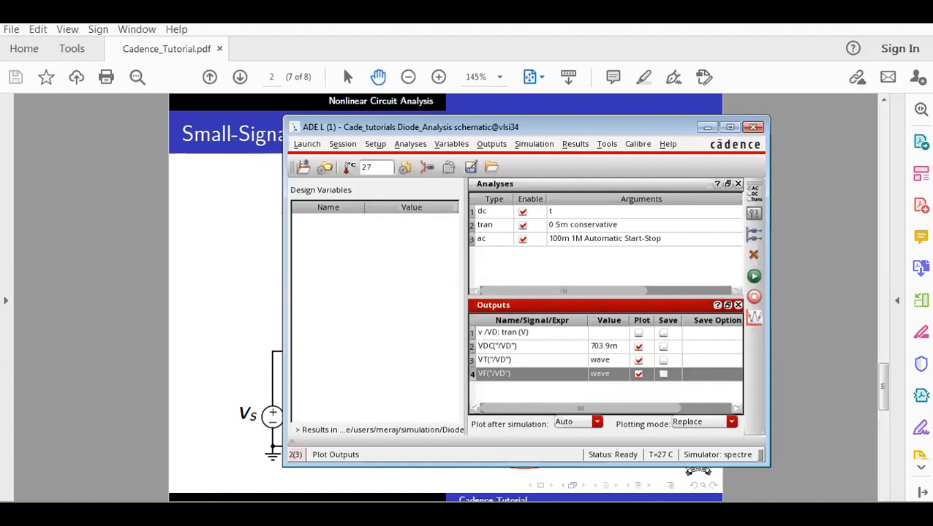
pyautogui.hotkey('alt', 'Tab')
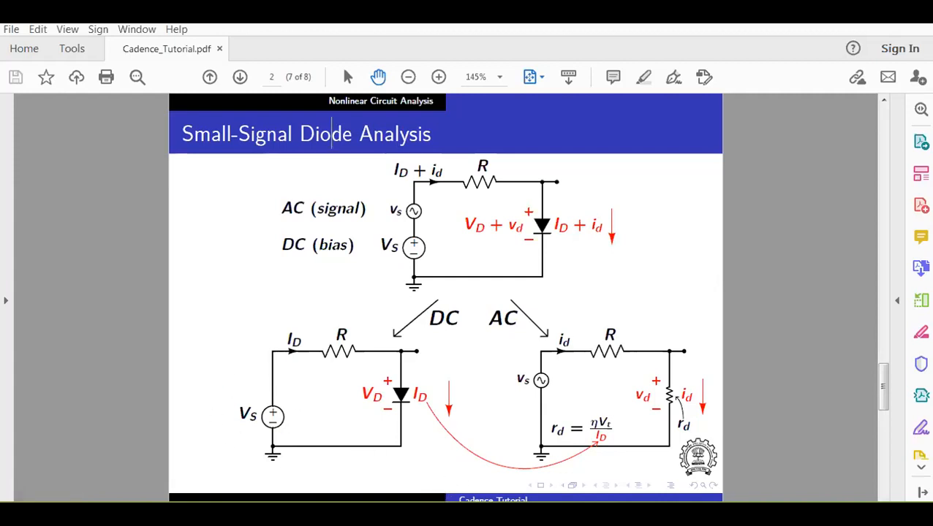
# Switch to the Diode_Analysis schematic, set the DC voltage of source V0 to 2 V, and check and save the design.
pyautogui.moveTo(443, 514)
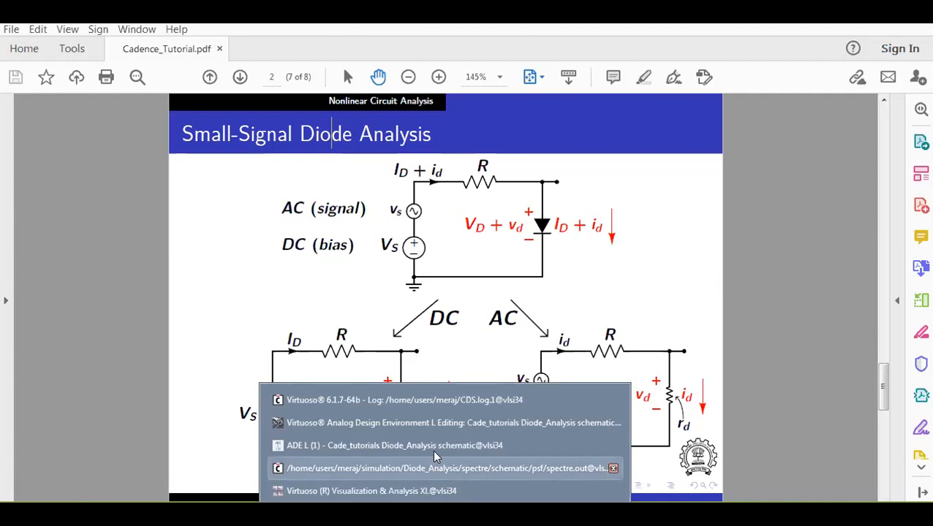
pyautogui.click(434, 421)
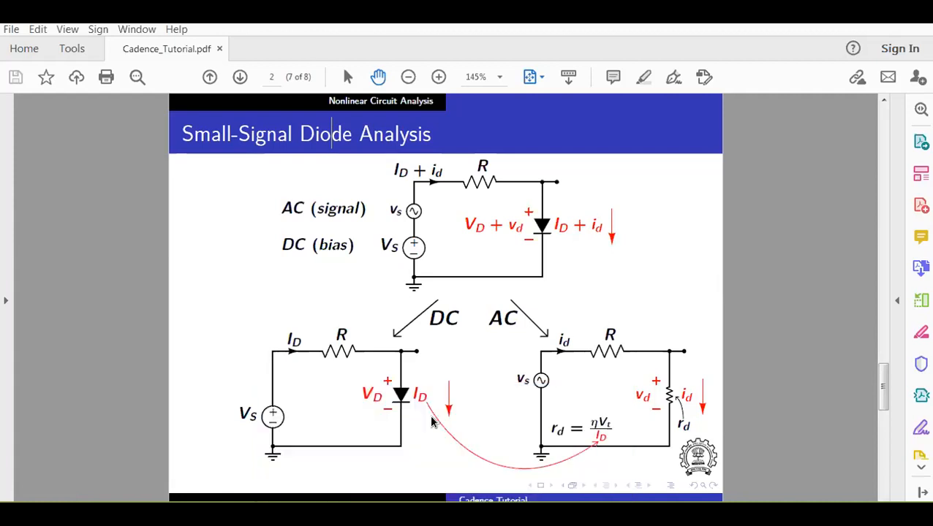
pyautogui.doubleClick(380, 333)
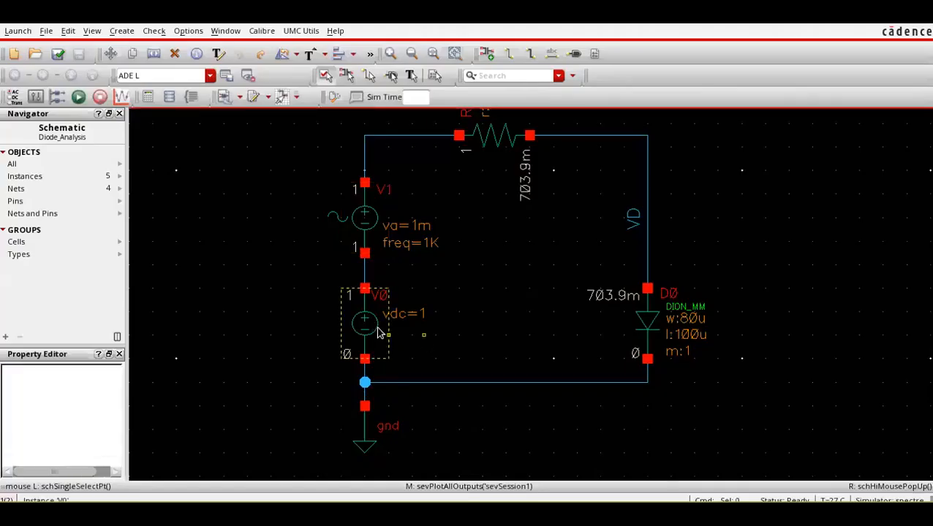
pyautogui.moveTo(415, 415); pyautogui.dragTo(385, 417)
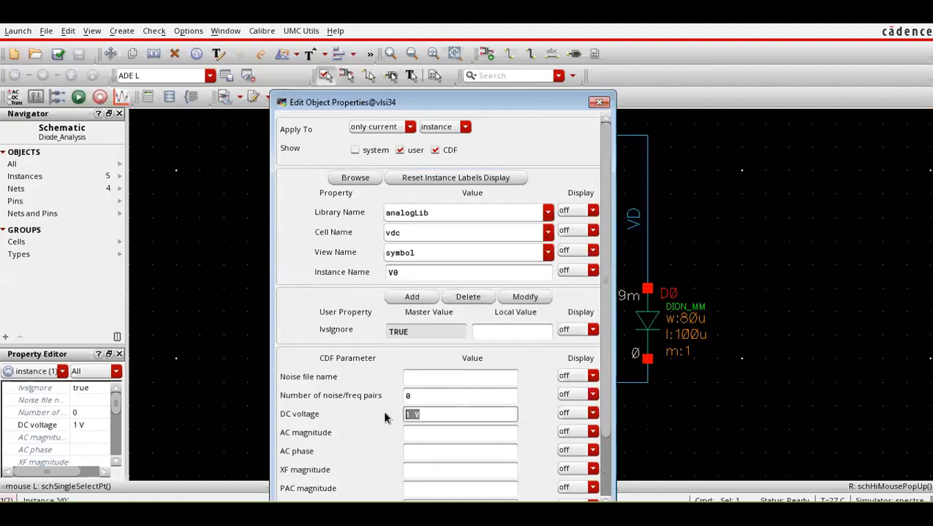
pyautogui.write('2')
pyautogui.press('Return')
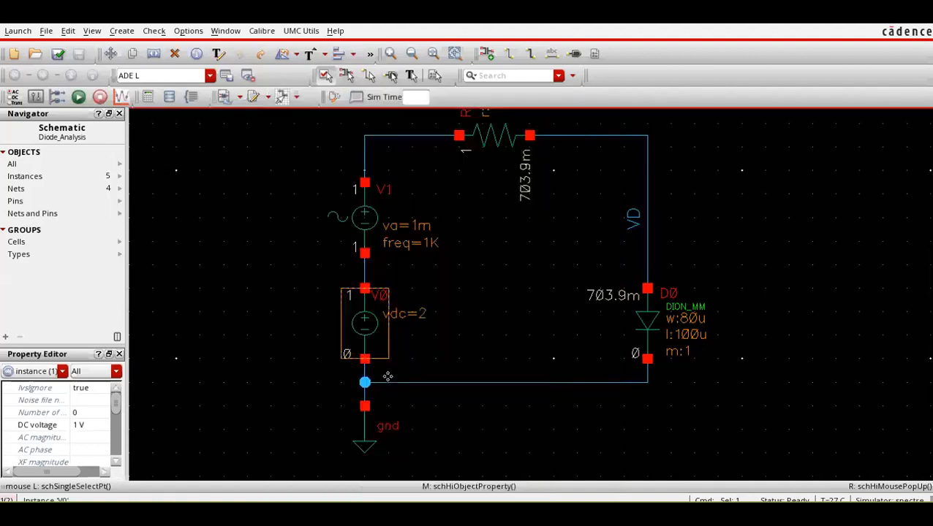
pyautogui.click(59, 54)
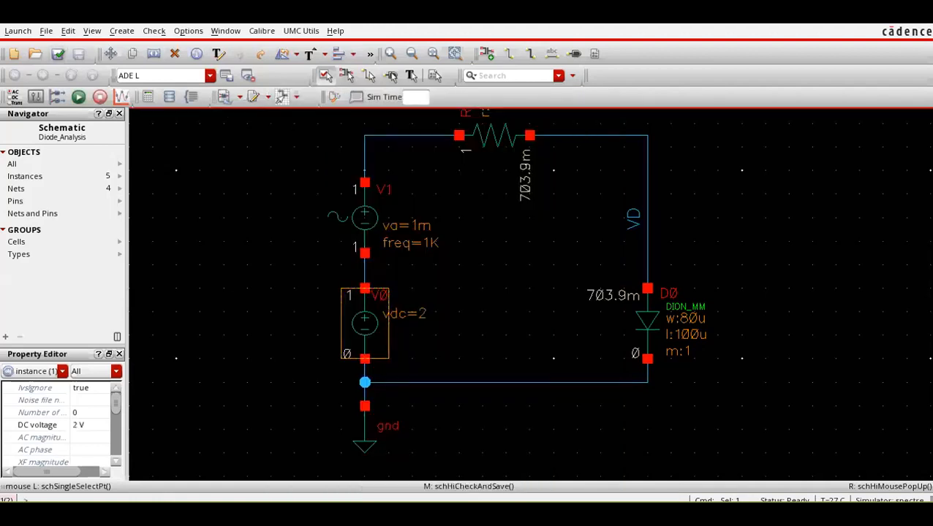
# Rerun the dc, tran and ac simulations with the changed V0 bias.
pyautogui.click(400, 500)
pyautogui.click(394, 443)
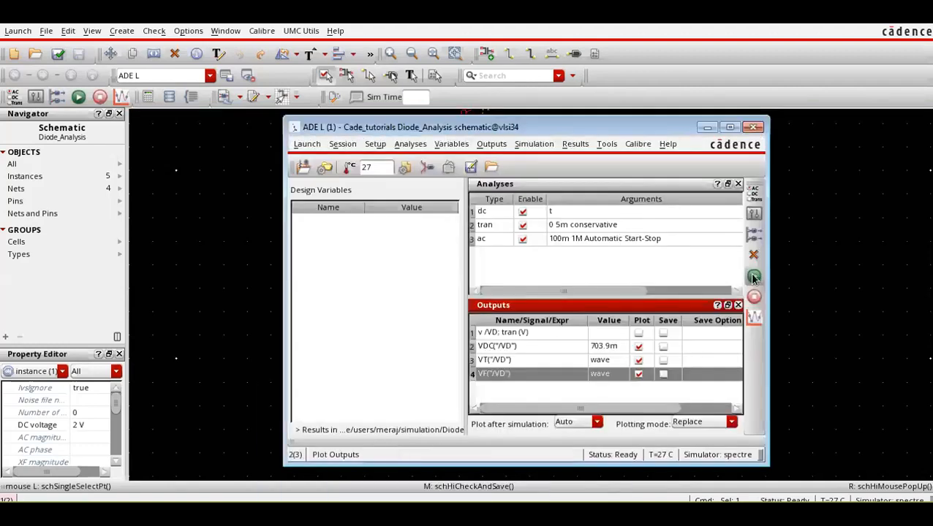
pyautogui.click(79, 101)
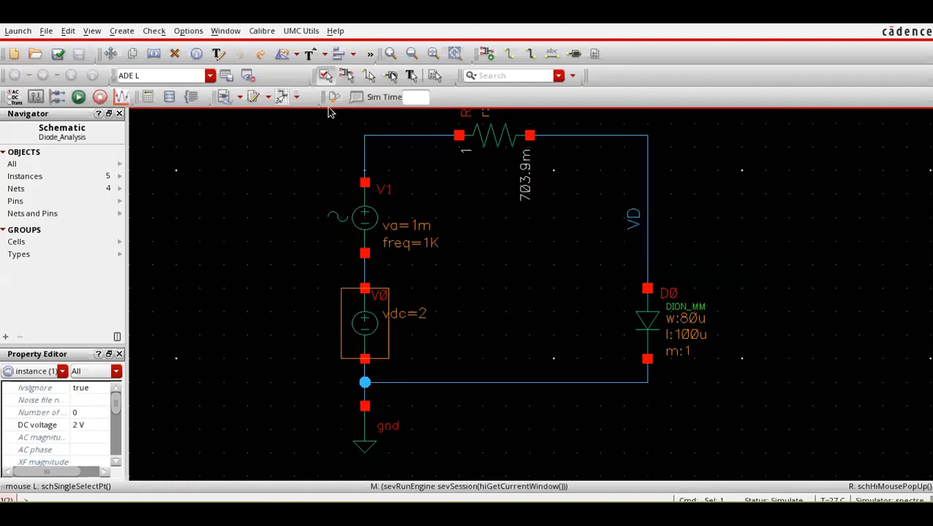
# Switch to the waveform window and read the updated transient and ac magnitude traces of VD.
pyautogui.hotkey('alt', 'Tab')
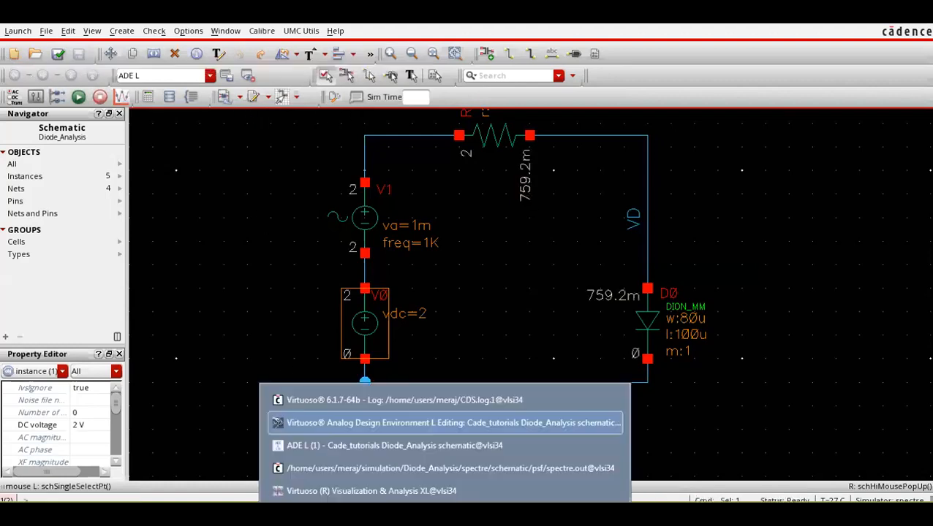
pyautogui.click(428, 488)
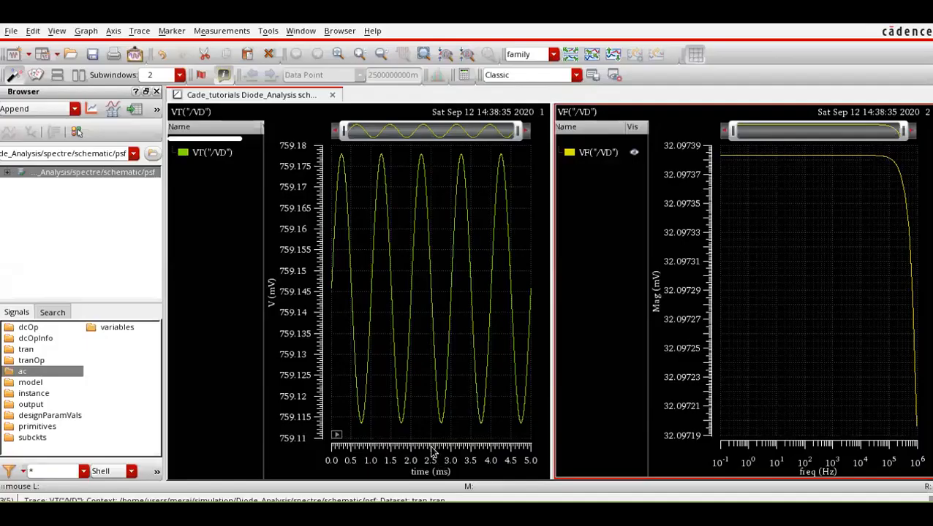
pyautogui.moveTo(792, 159)
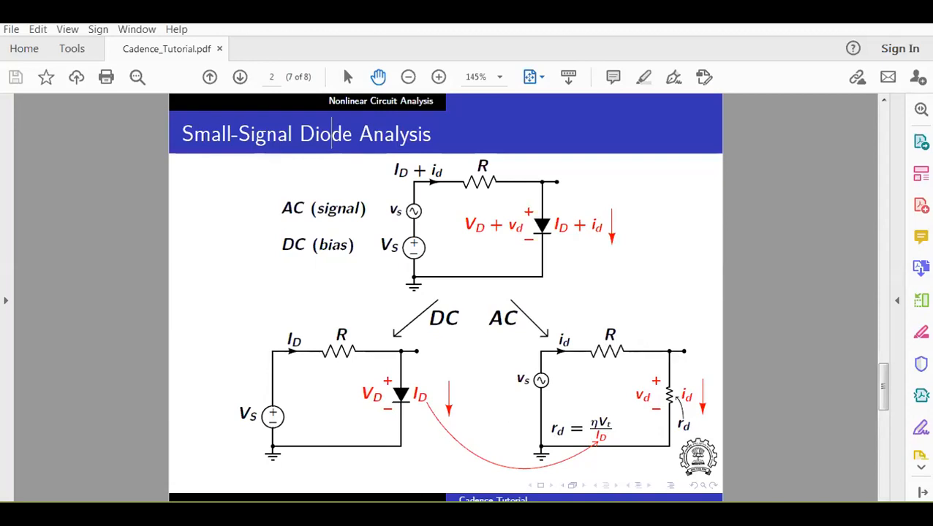
# Return to the schematic, set the DC voltage of source V0 to the variable VS, and check and save the design.
pyautogui.moveTo(441, 514)
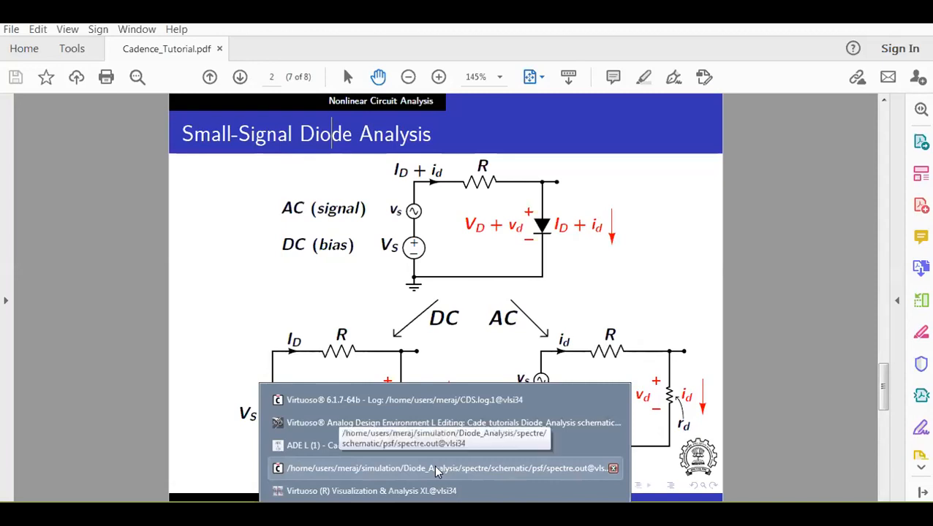
pyautogui.click(453, 430)
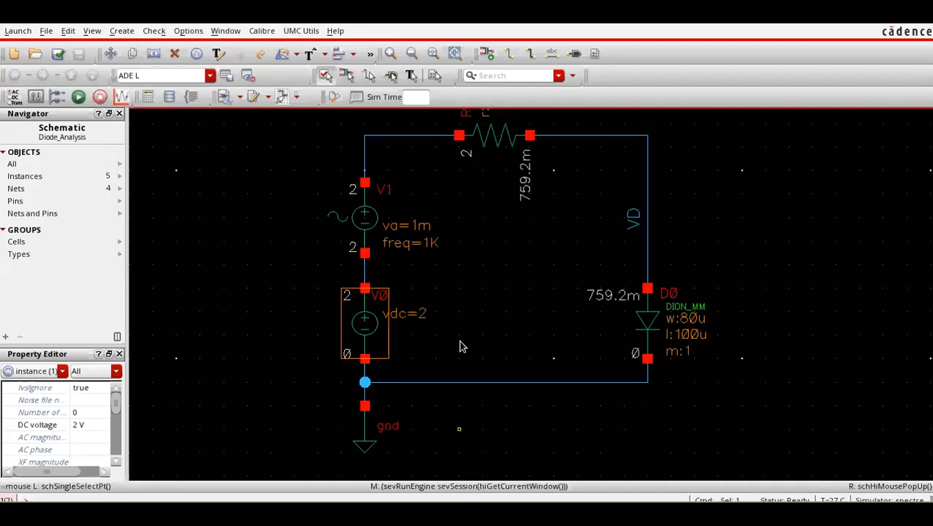
pyautogui.click(438, 337)
pyautogui.click(381, 331)
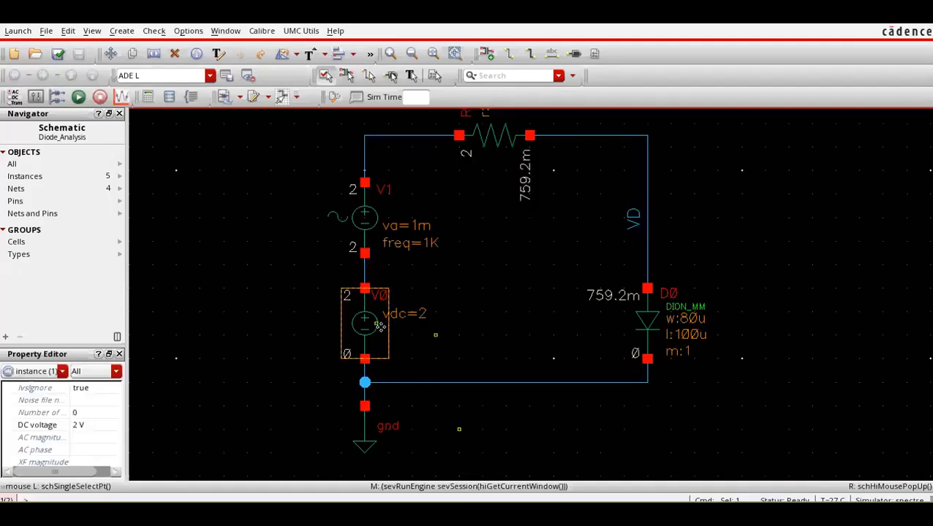
pyautogui.press('q')
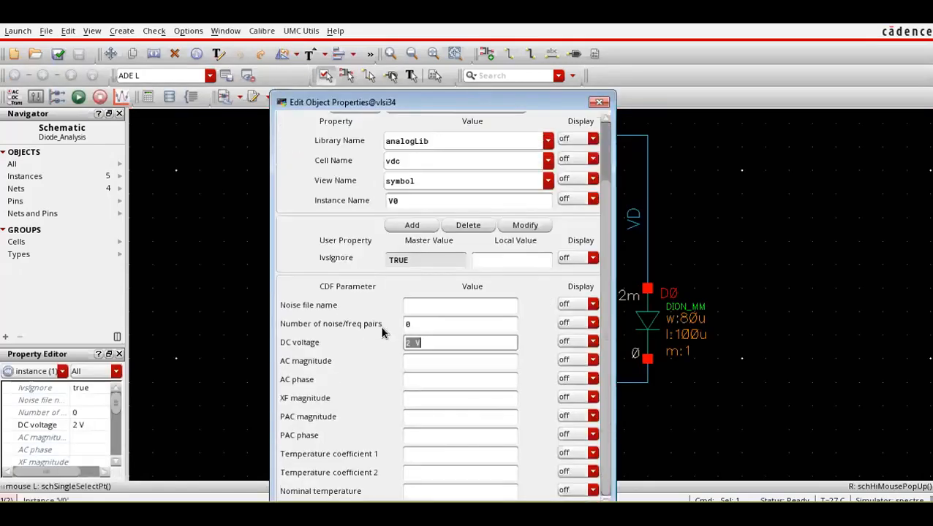
pyautogui.write('VS')
pyautogui.press('Return')
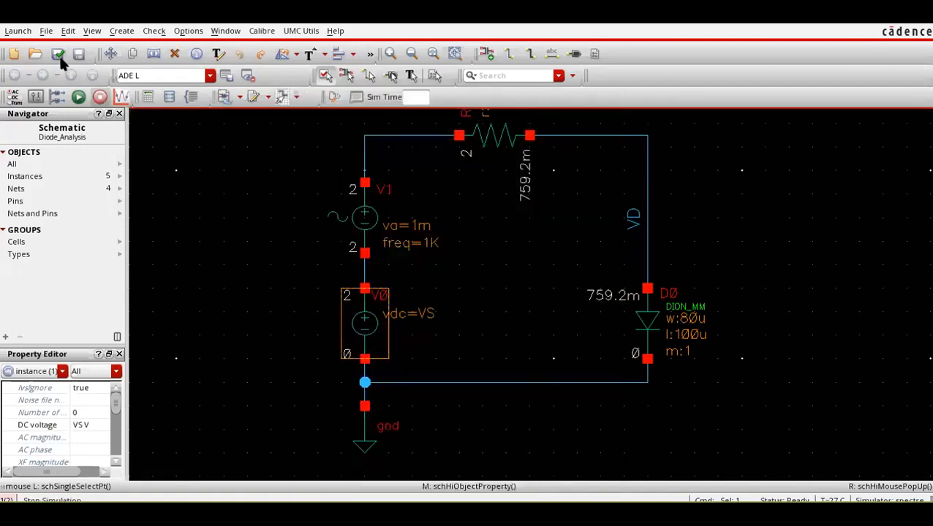
pyautogui.click(58, 53)
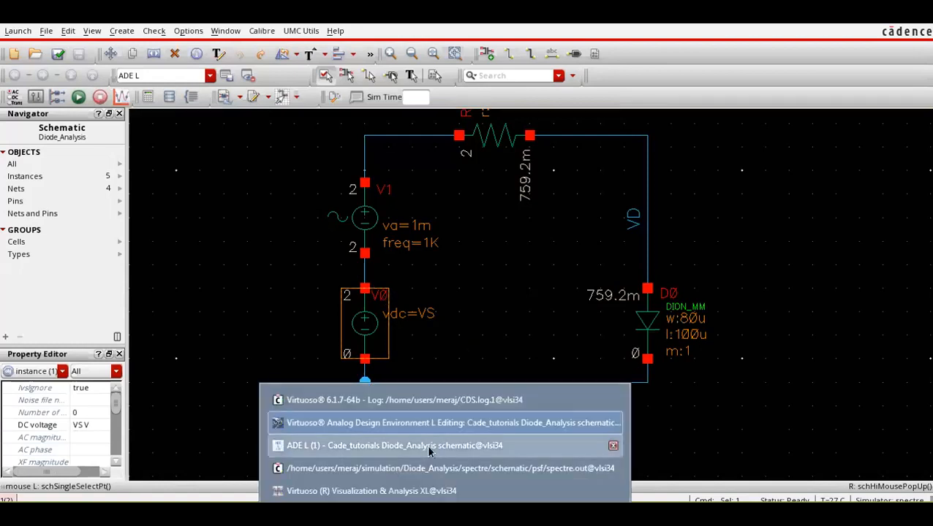
# In ADE L, copy the design variables from the cellview and set VS to 1.
pyautogui.click(426, 446)
pyautogui.click(448, 144)
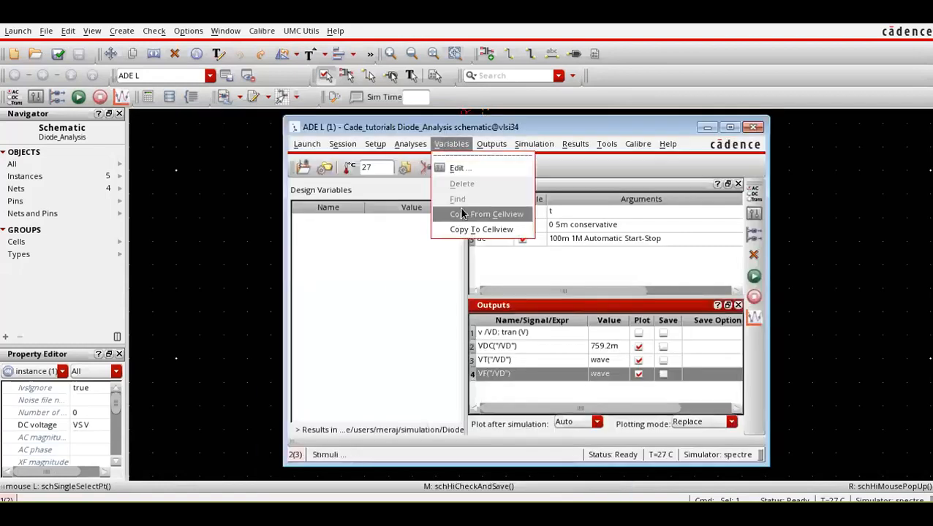
pyautogui.click(462, 214)
pyautogui.click(401, 223)
pyautogui.click(402, 222)
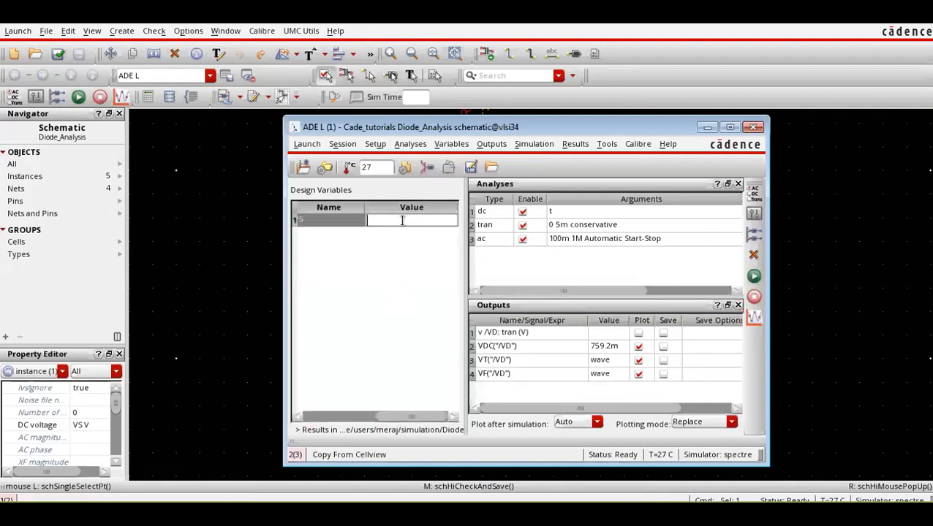
pyautogui.click(381, 277)
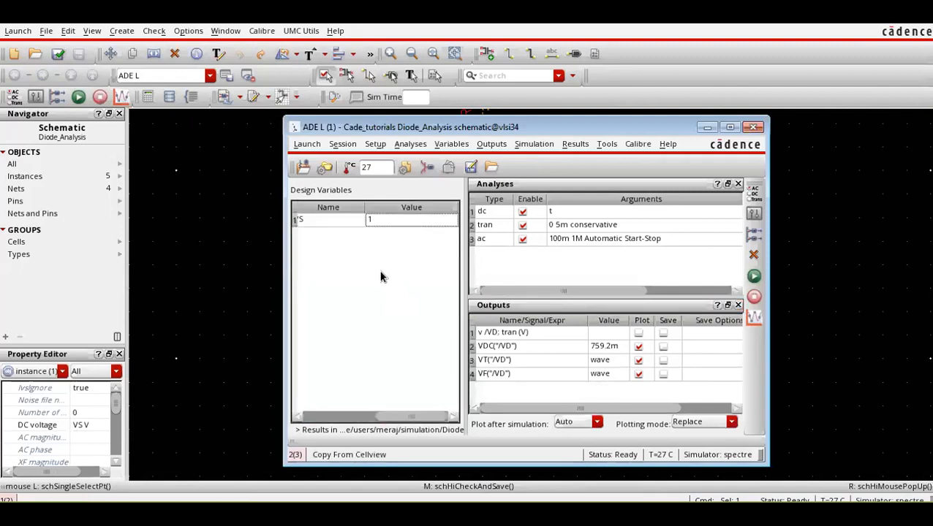
# Run the simulation with the VS variable and bring up the waveform window to read the VD plots.
pyautogui.click(753, 276)
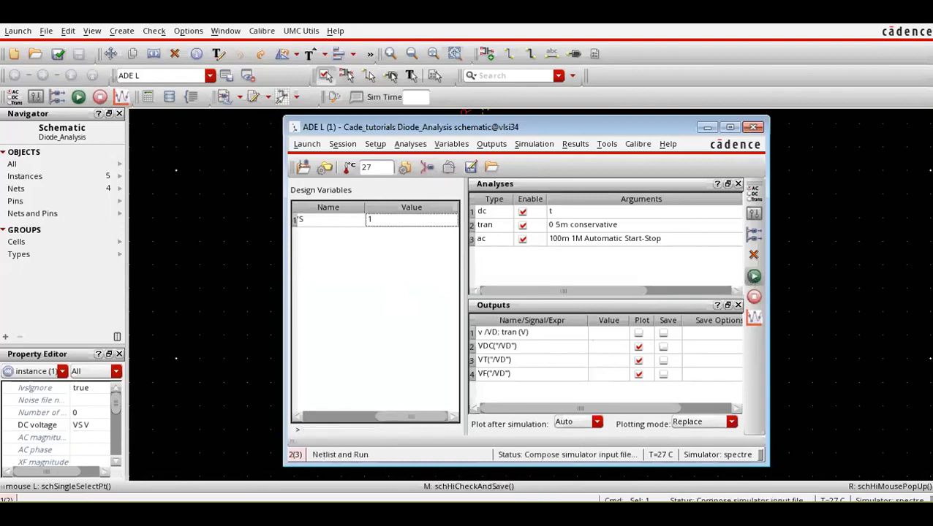
pyautogui.hotkey('alt', 'Tab')
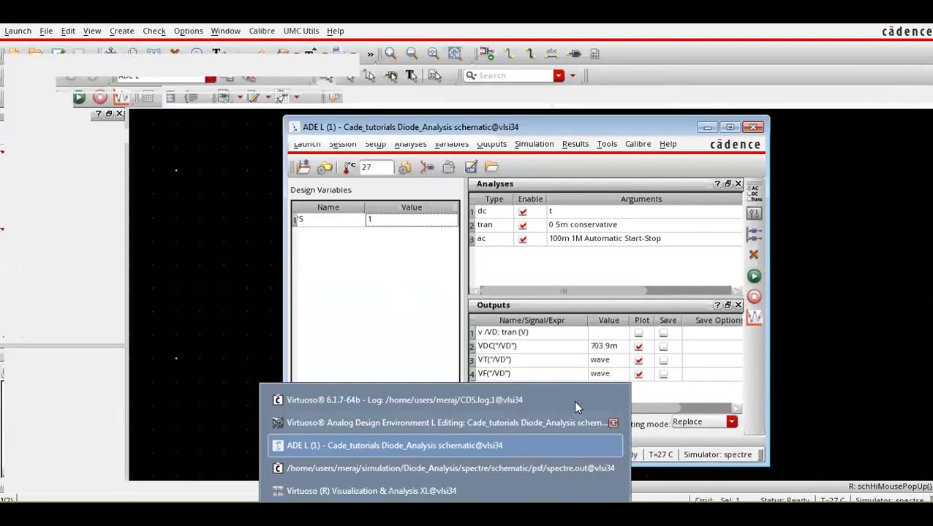
pyautogui.click(479, 488)
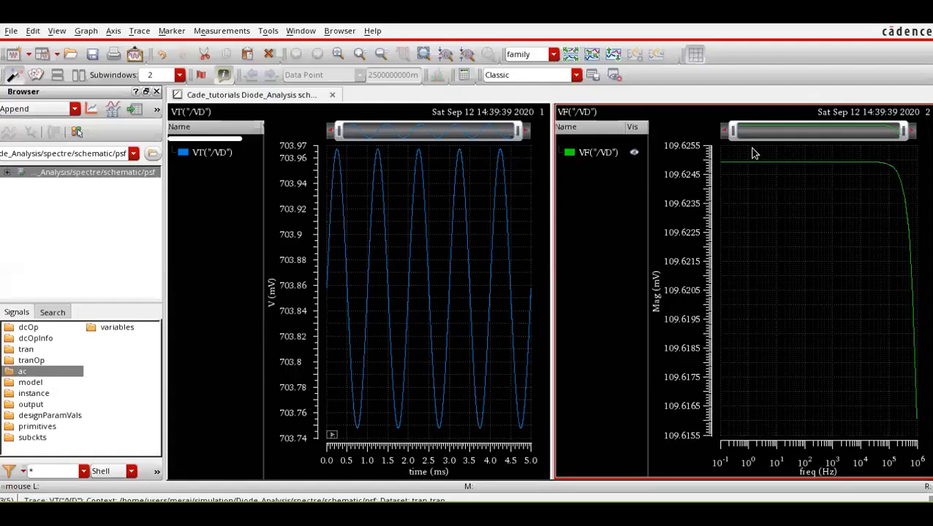
# Bring the ADE L window over the plots and set its plotting mode to Append.
pyautogui.moveTo(443, 512)
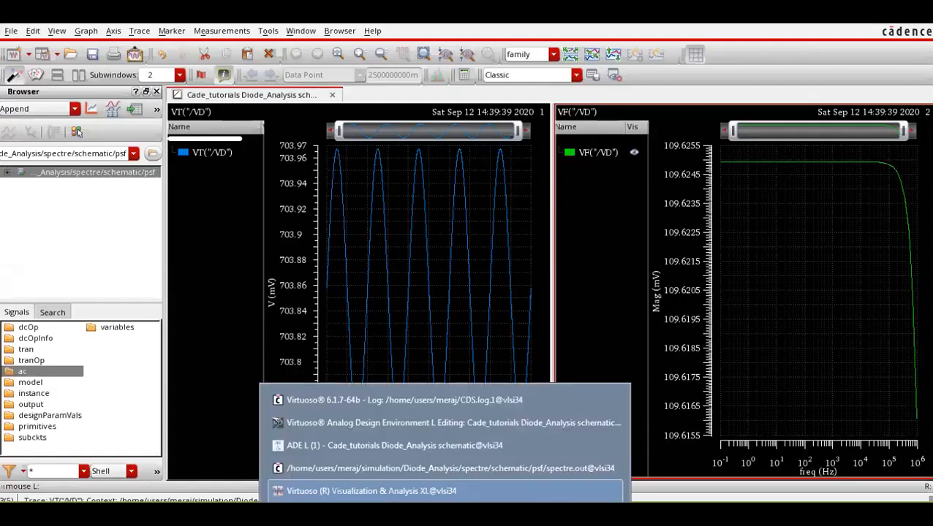
pyautogui.click(428, 446)
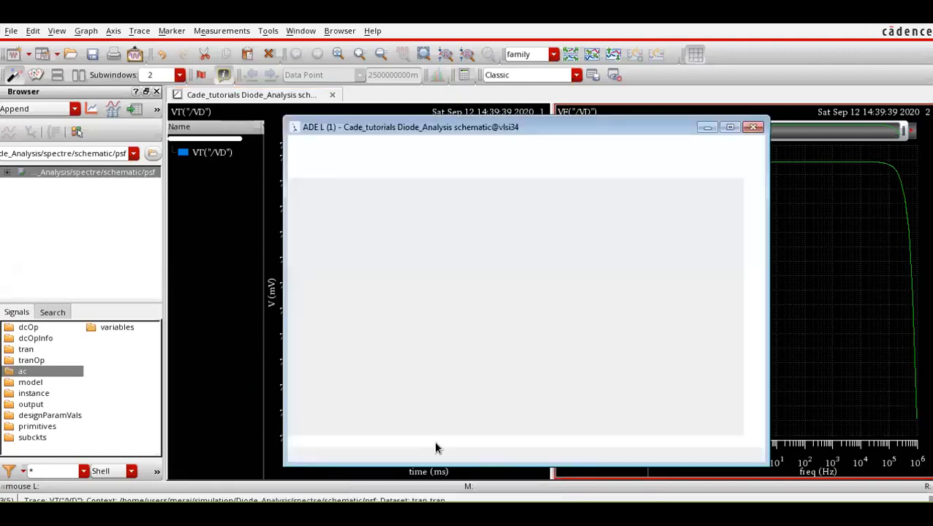
pyautogui.moveTo(606, 128); pyautogui.dragTo(568, 230)
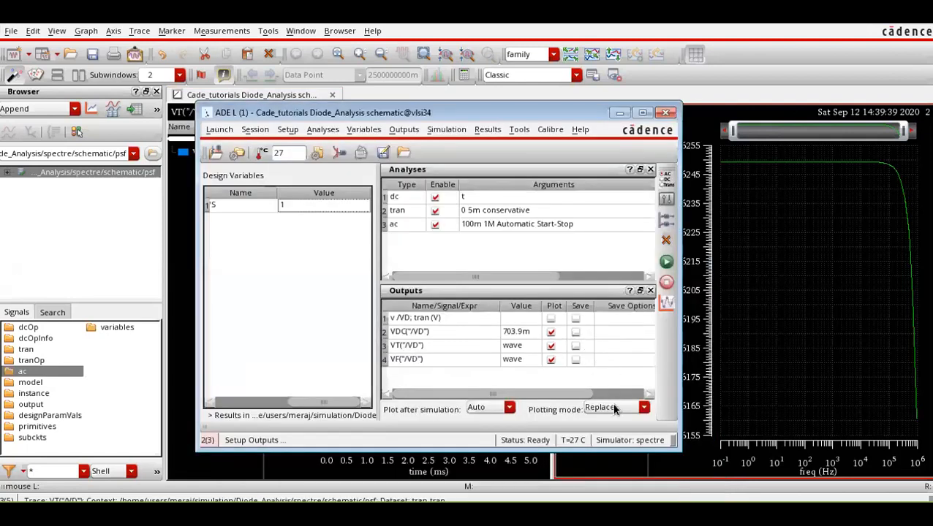
pyautogui.click(615, 409)
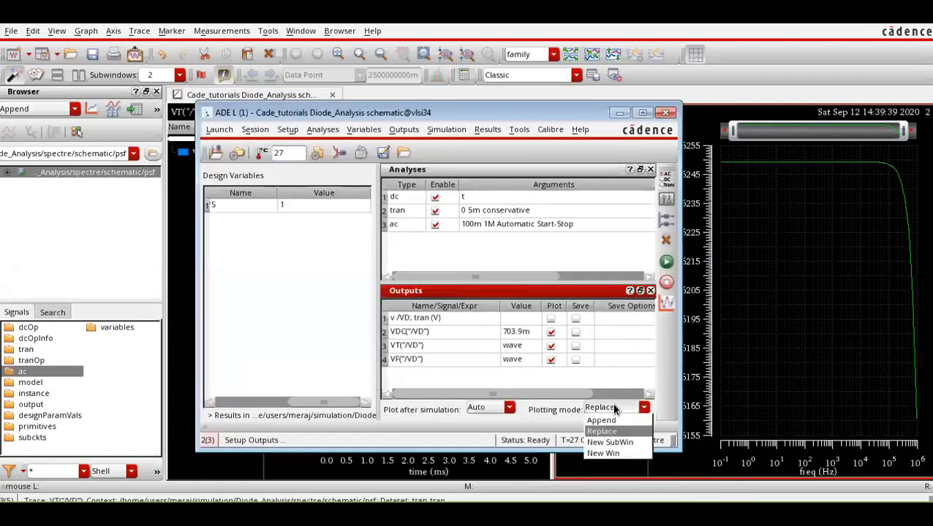
pyautogui.click(611, 422)
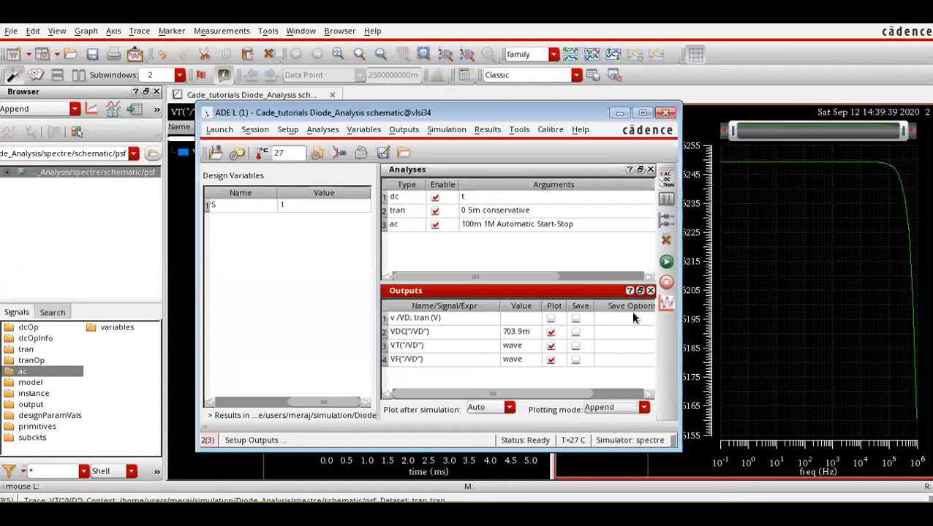
# Run the simulation in append mode, set the design variable VS to 2, and run the simulation again.
pyautogui.click(664, 263)
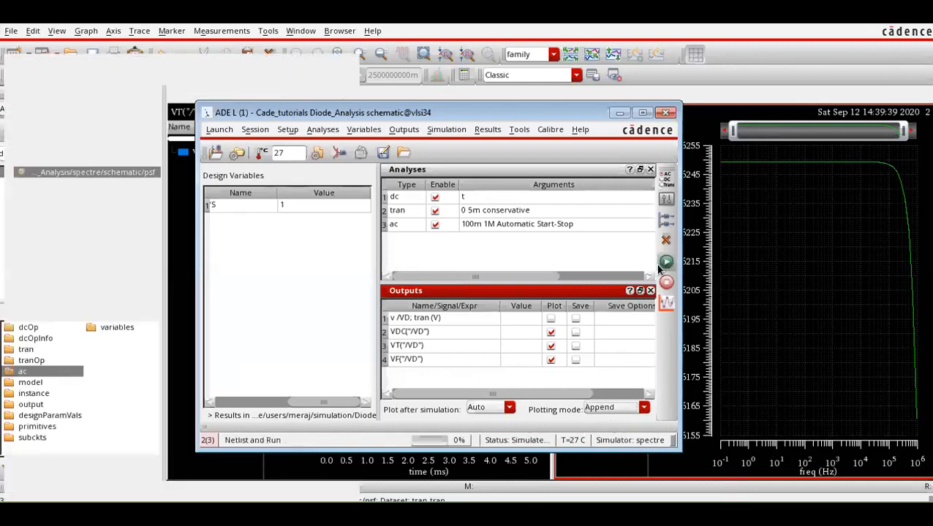
pyautogui.doubleClick(295, 206)
pyautogui.write('2')
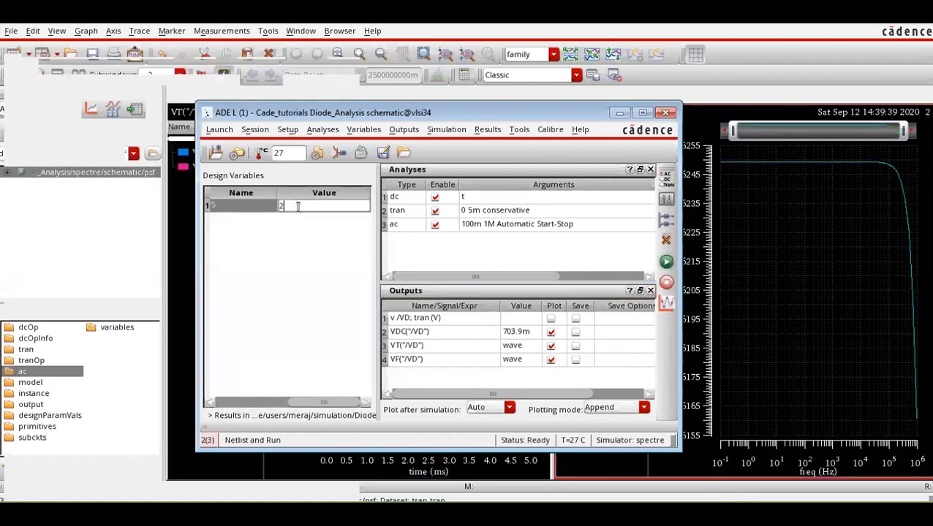
pyautogui.press('Return')
pyautogui.click(666, 261)
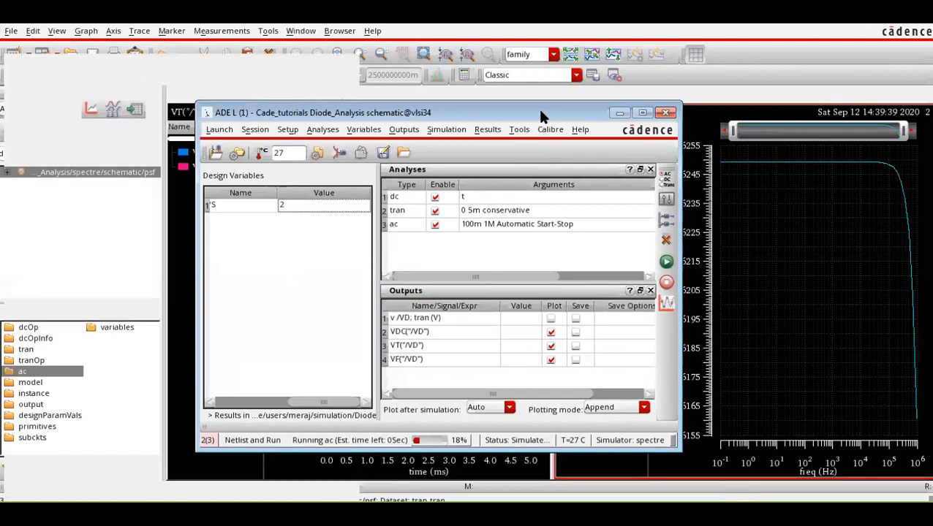
# Bring the waveform plots into view and split the transient VD traces into separate strips.
pyautogui.click(619, 113)
pyautogui.moveTo(375, 155)
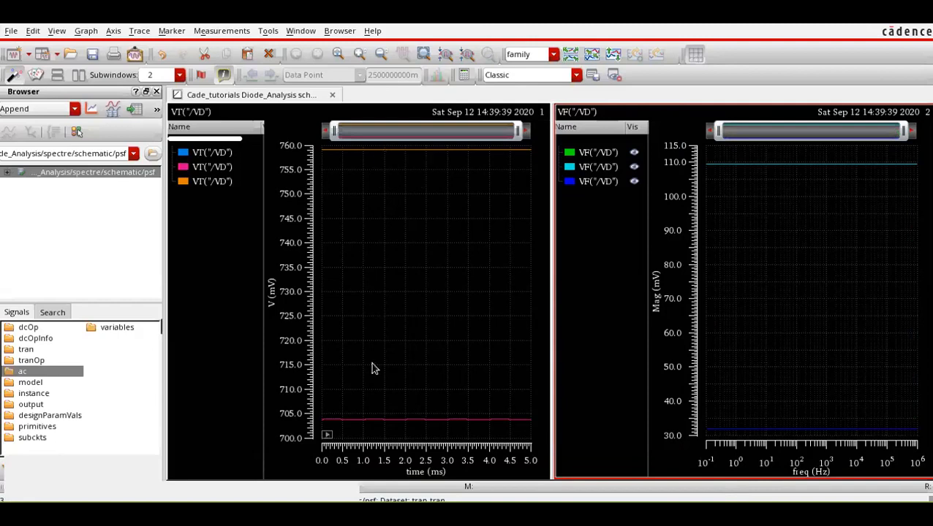
pyautogui.click(445, 155)
pyautogui.click(614, 53)
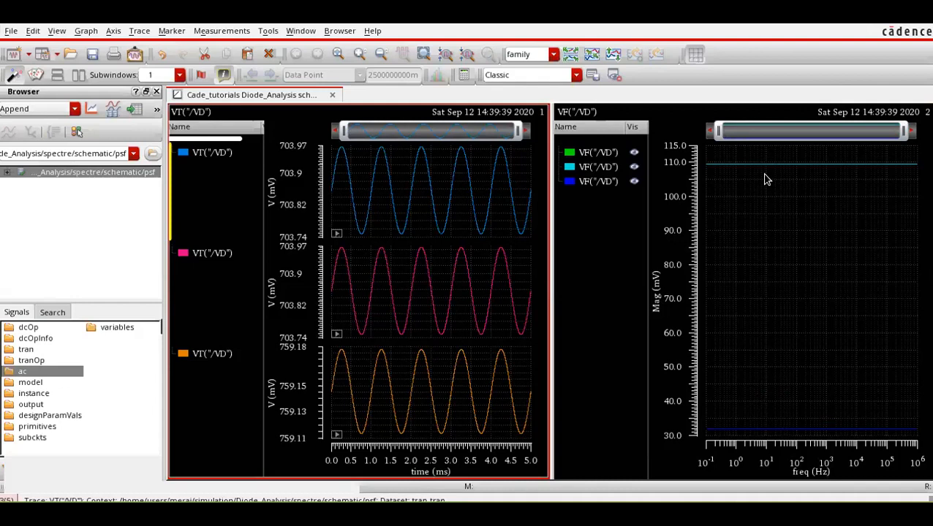
# Return to ADE L and open the Parametric Analysis tool.
pyautogui.click(447, 494)
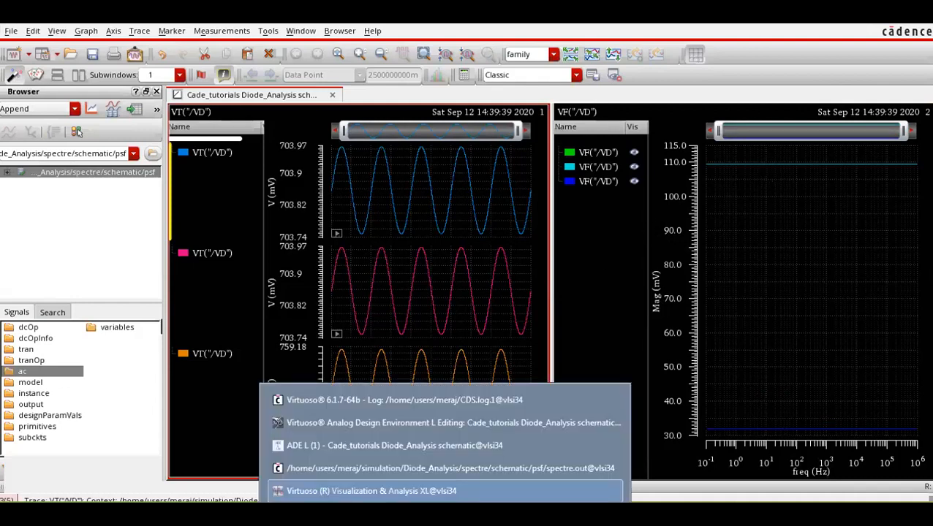
pyautogui.click(430, 448)
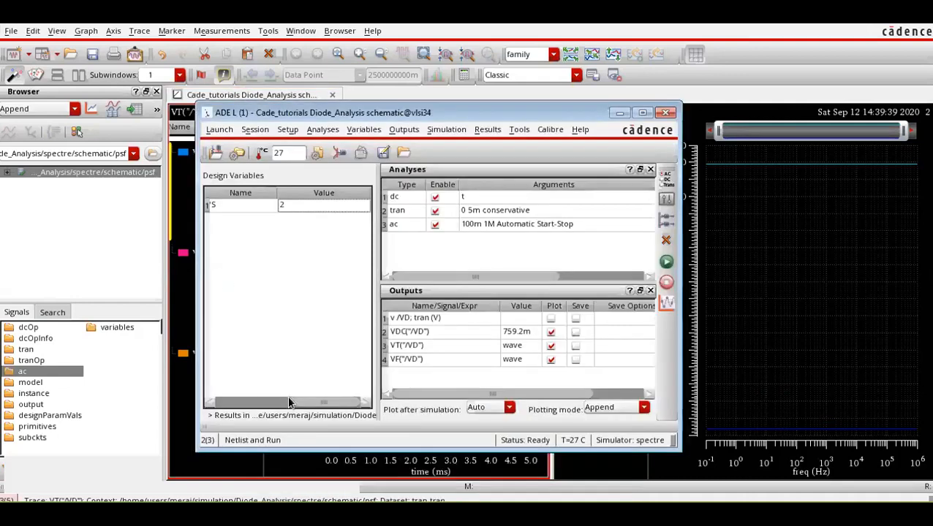
pyautogui.click(247, 403)
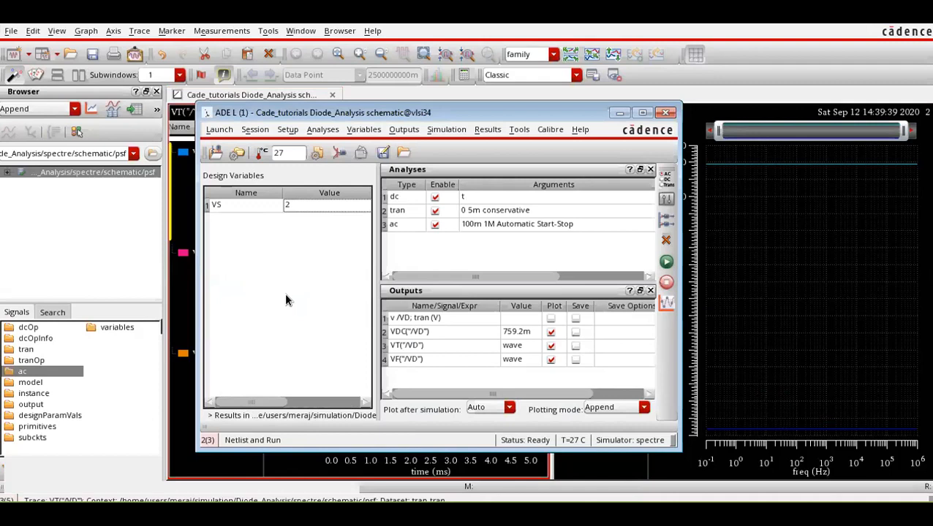
pyautogui.click(520, 130)
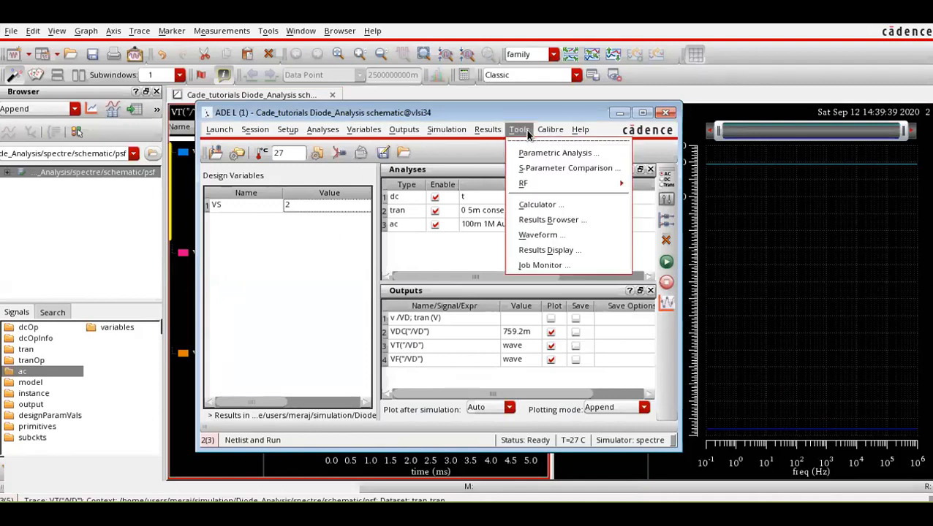
pyautogui.click(541, 153)
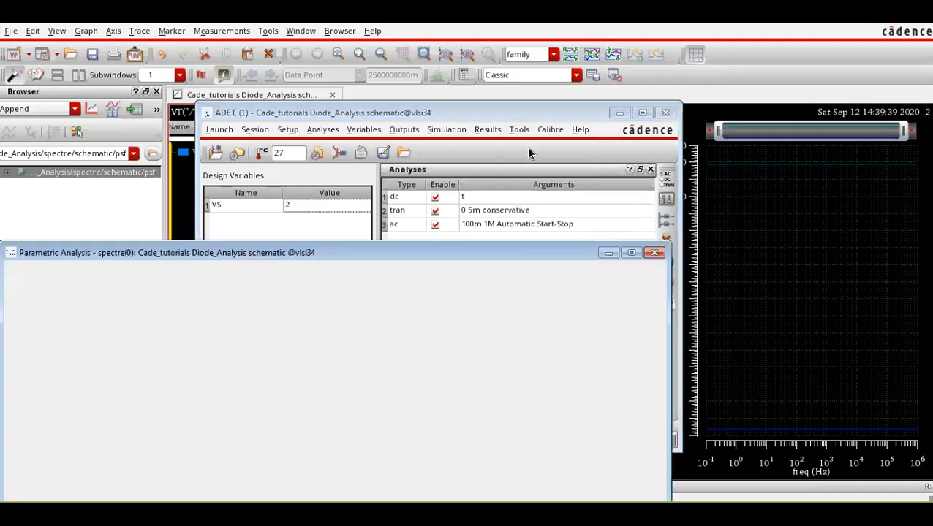
# Add VS as the sweep variable in the parametric analysis, with a range from 1 to 2.
pyautogui.click(77, 337)
pyautogui.click(78, 336)
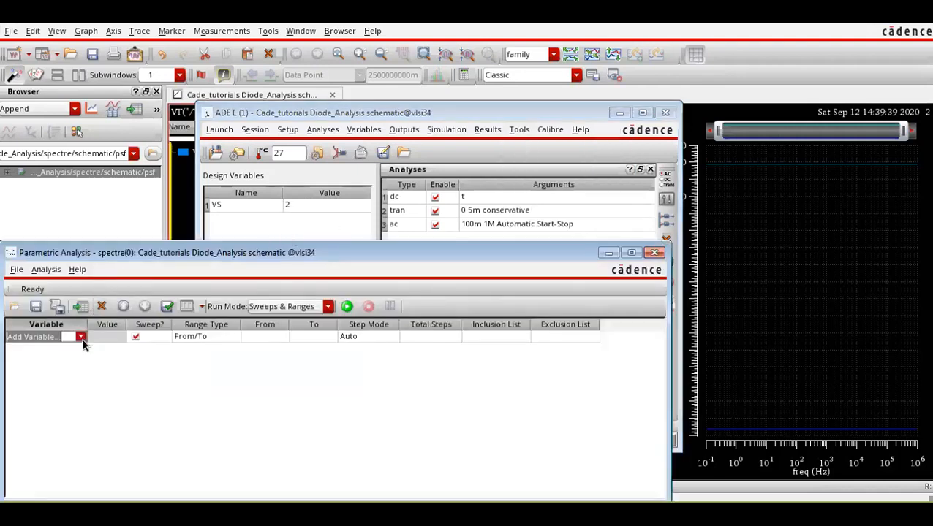
pyautogui.click(81, 337)
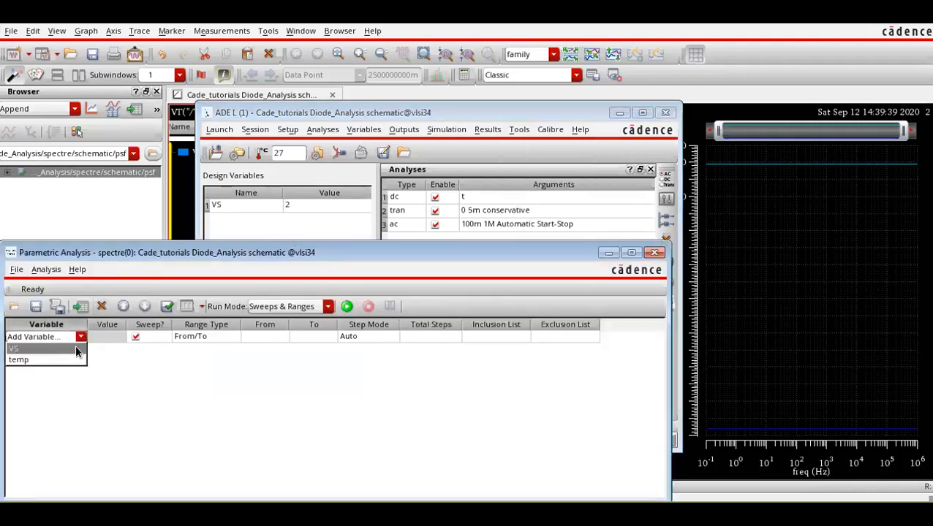
pyautogui.click(75, 346)
pyautogui.click(264, 338)
pyautogui.click(264, 337)
pyautogui.write('1')
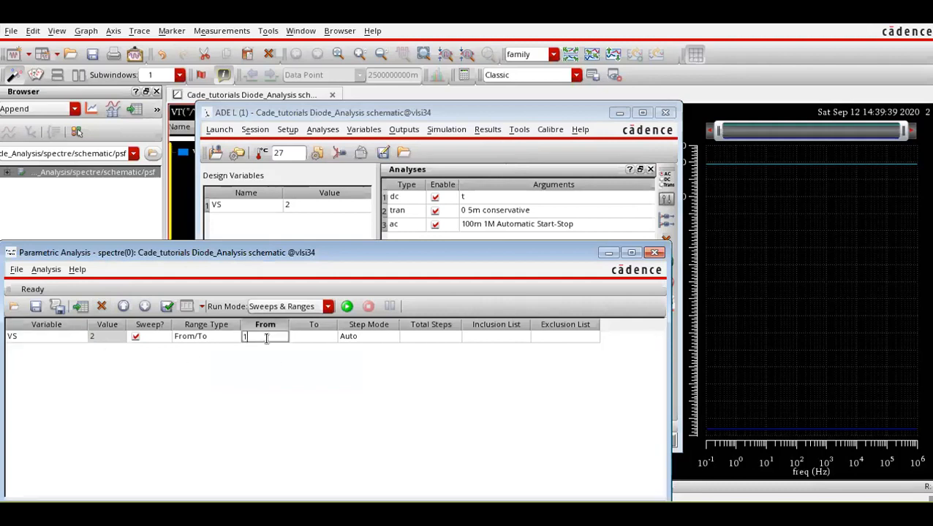
pyautogui.click(313, 337)
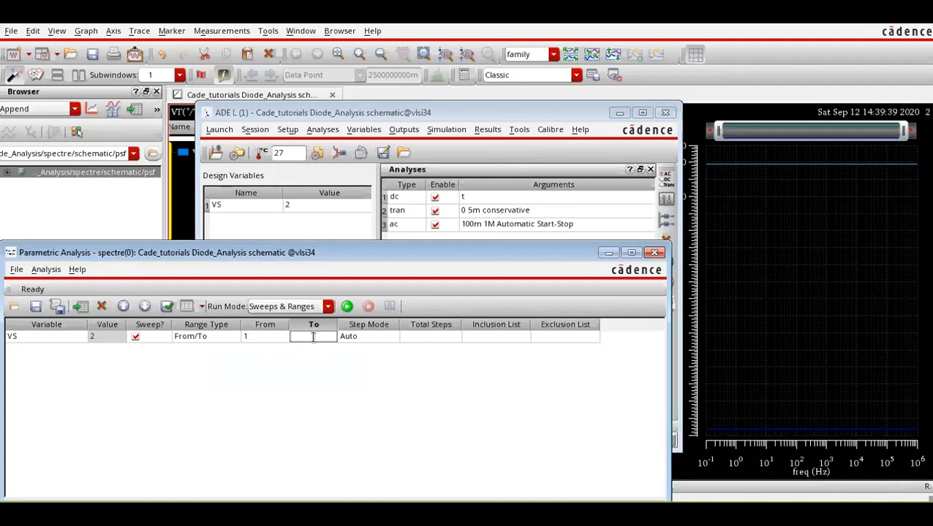
pyautogui.write('2')
pyautogui.click(368, 372)
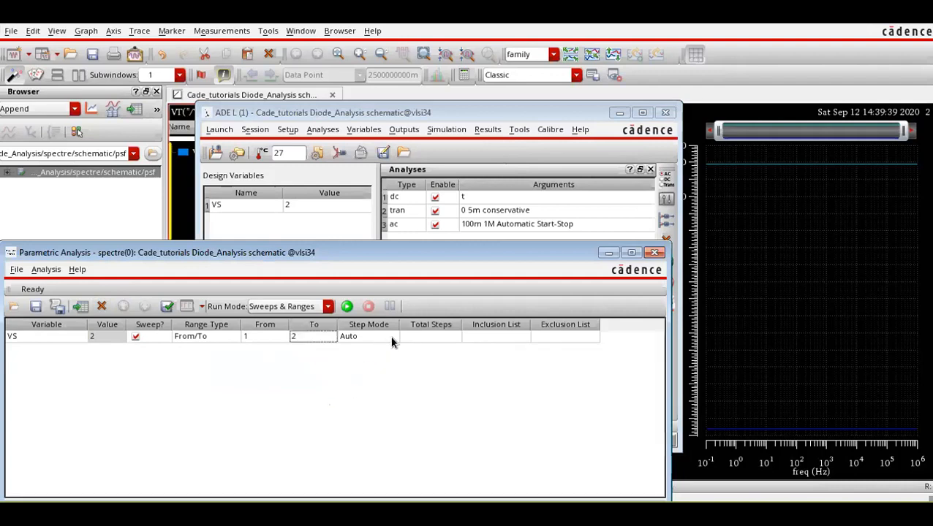
# Set the VS sweep to Linear Steps with a step size of 0.1, run the parametric analysis, and bring up the waveform window.
pyautogui.click(390, 337)
pyautogui.click(389, 337)
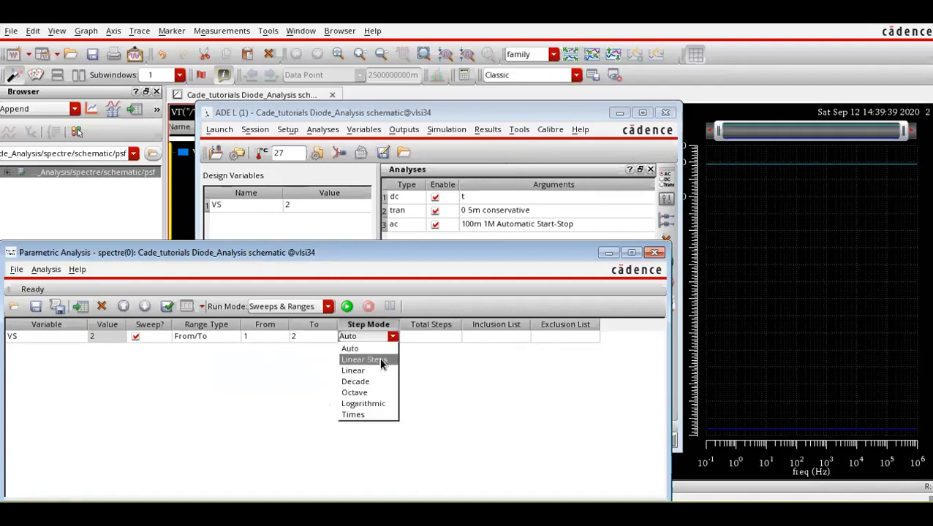
pyautogui.click(363, 361)
pyautogui.click(413, 337)
pyautogui.write('0.1')
pyautogui.click(427, 392)
pyautogui.click(346, 307)
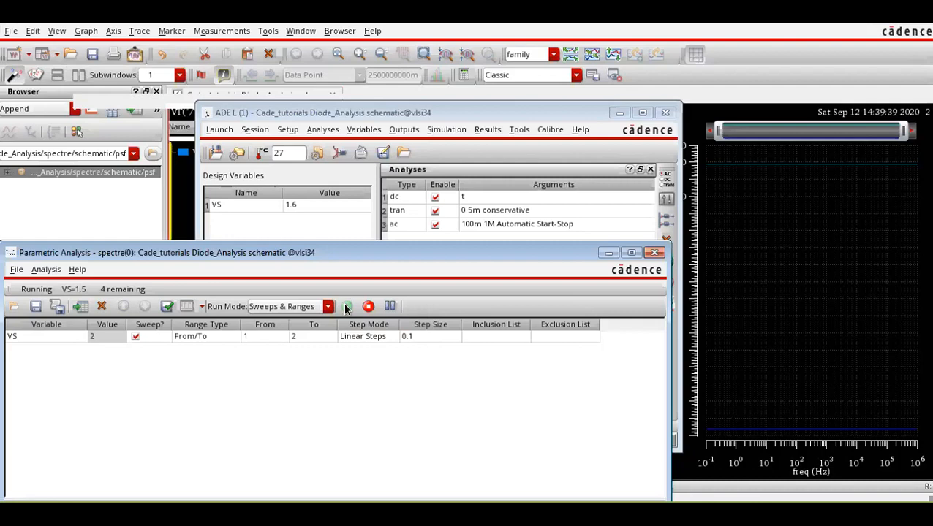
pyautogui.click(870, 49)
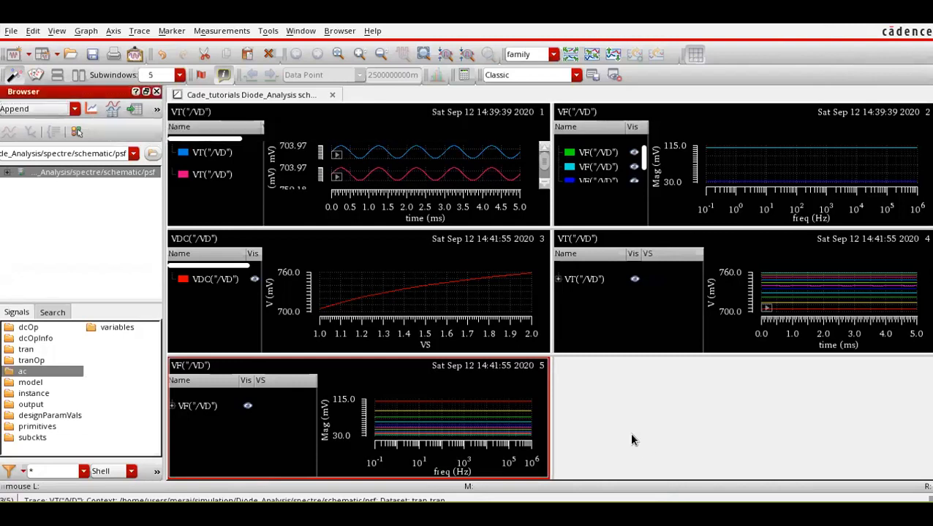
# Delete the two older VT and VF plot subwindows, keeping only the parametric sweep plots.
pyautogui.click(370, 121)
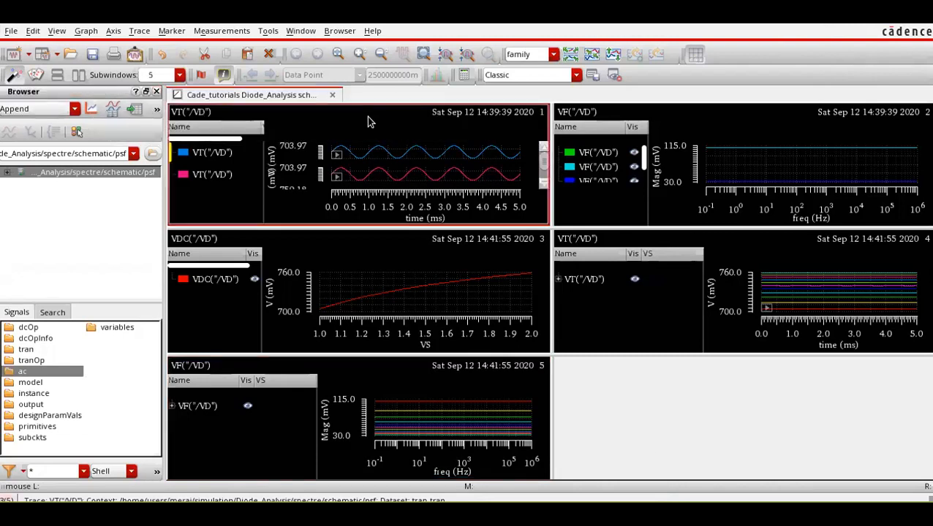
pyautogui.press('Delete')
pyautogui.click(447, 250)
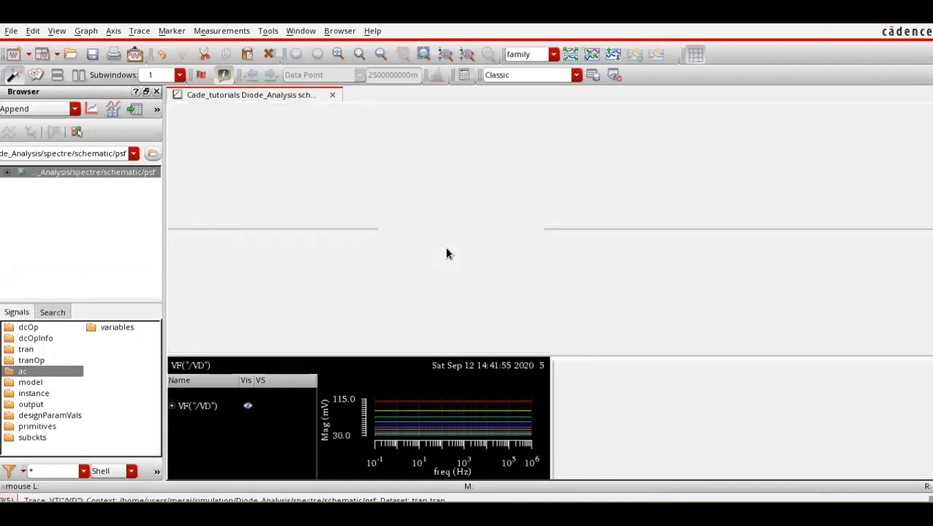
pyautogui.click(358, 122)
pyautogui.press('Delete')
pyautogui.click(441, 251)
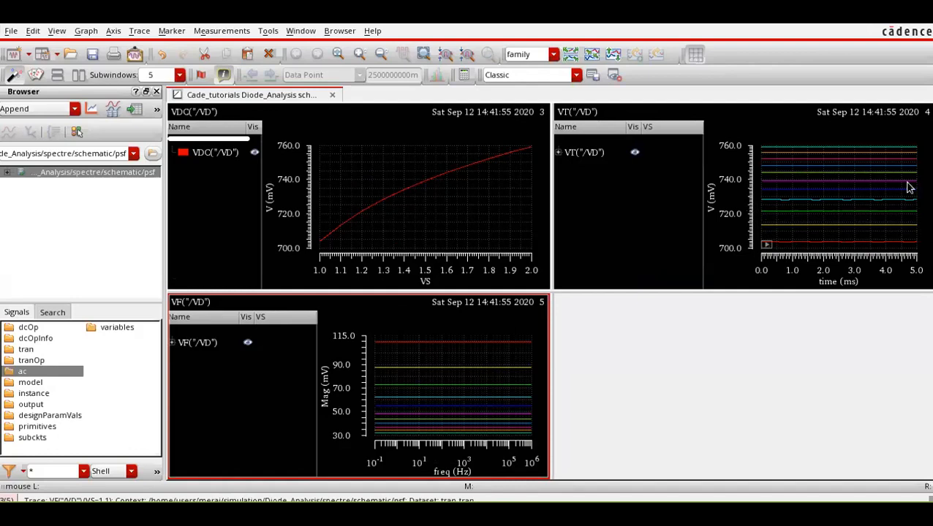
# Switch to Cadence_Tutorial.pdf to review the Small-Signal Diode Analysis slide, and return to the VS sweep plots.
pyautogui.moveTo(820, 169)
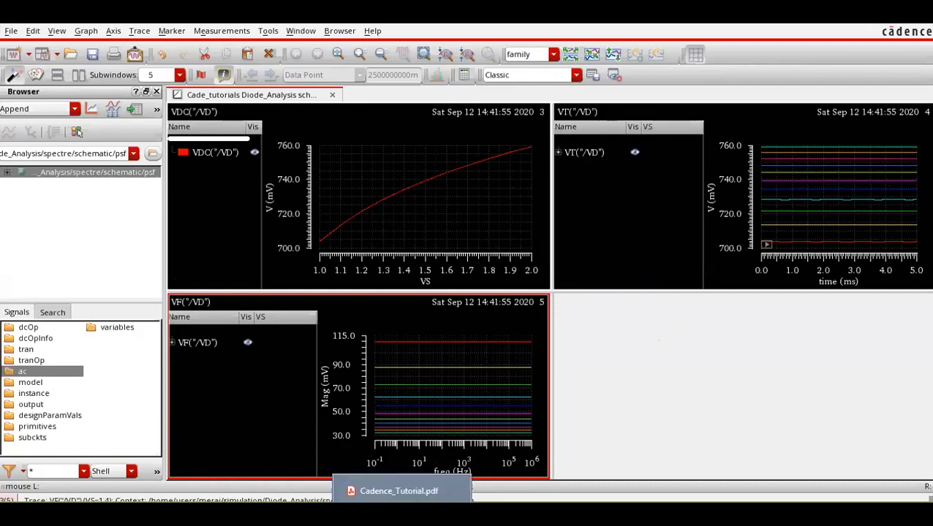
pyautogui.click(406, 491)
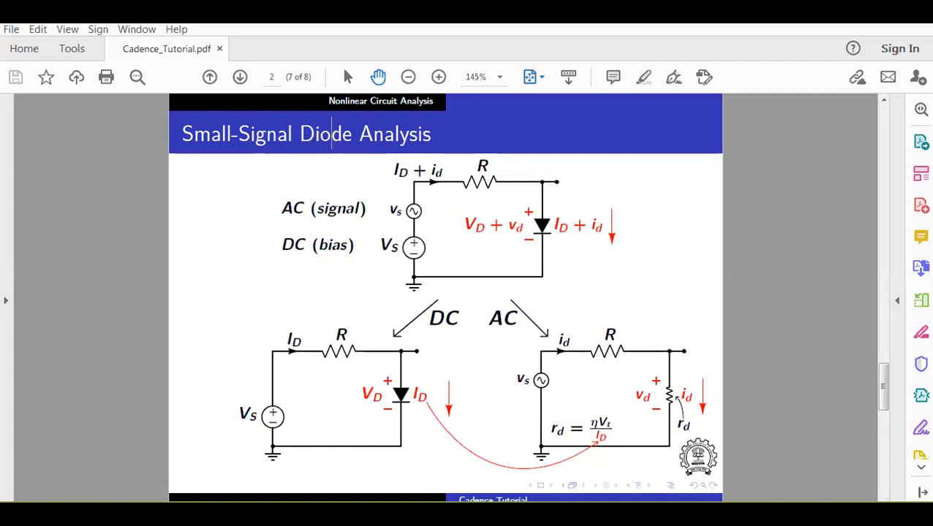
pyautogui.moveTo(441, 513)
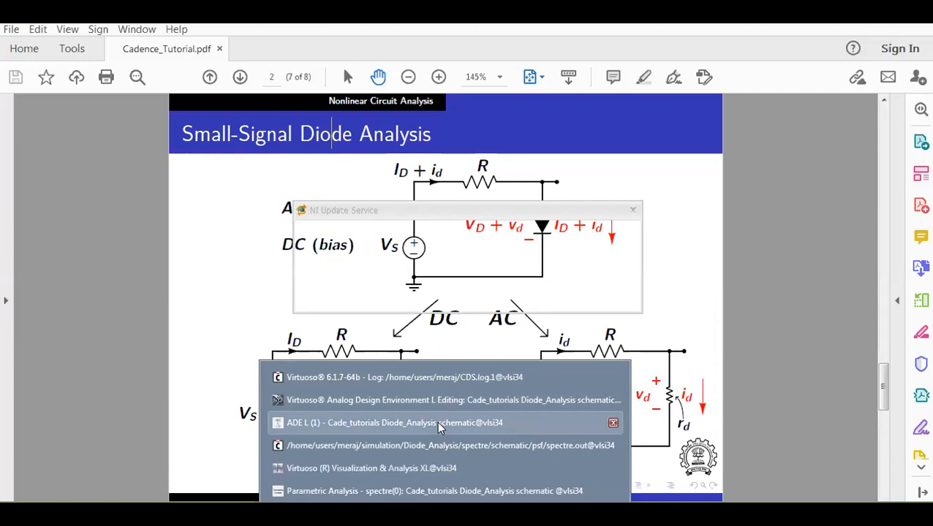
pyautogui.click(608, 291)
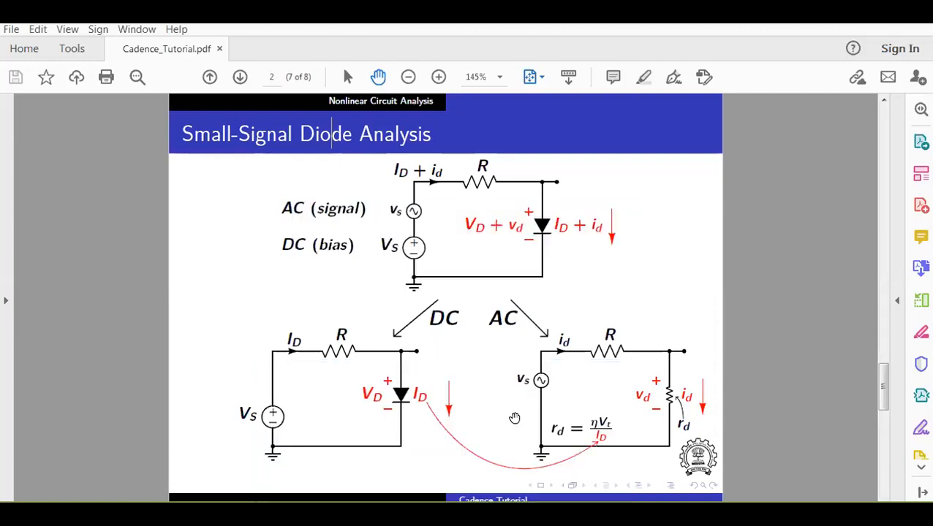
pyautogui.moveTo(442, 514)
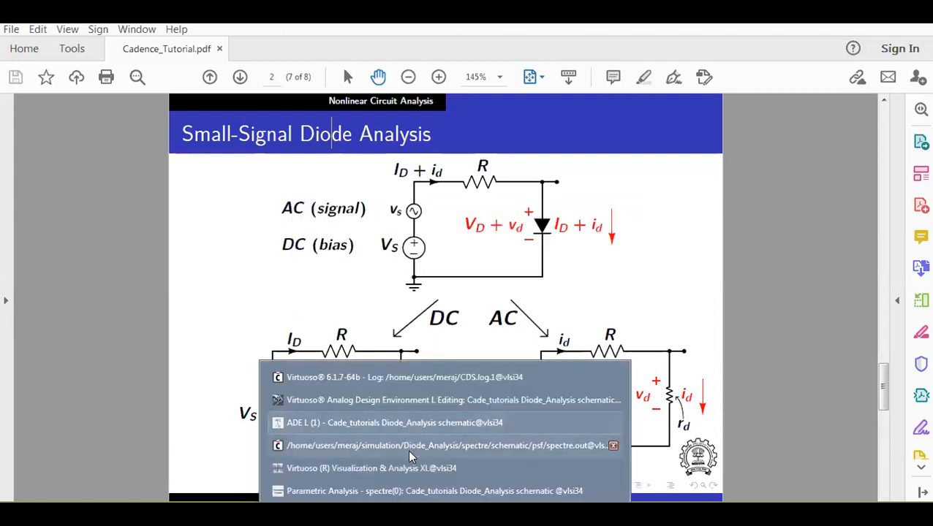
pyautogui.click(410, 472)
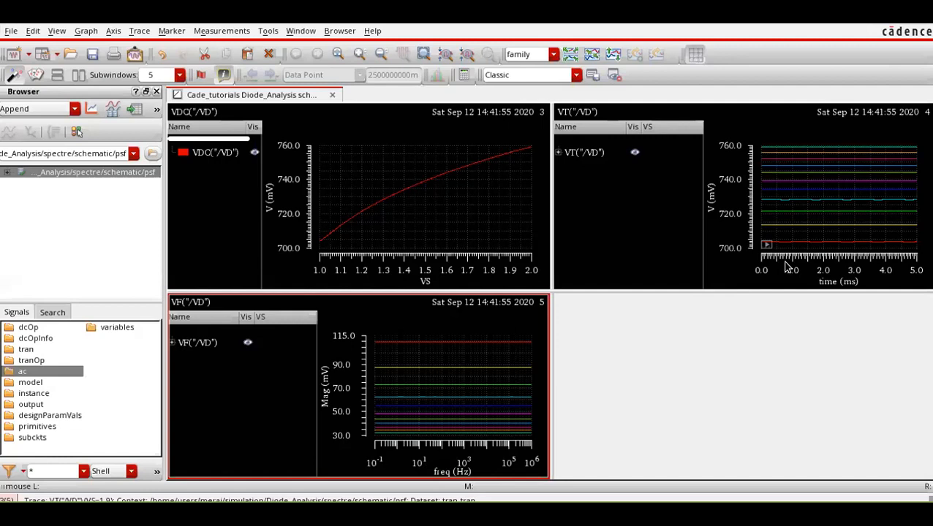
# Bring up ADE L and open the waveform Calculator from it.
pyautogui.moveTo(521, 431)
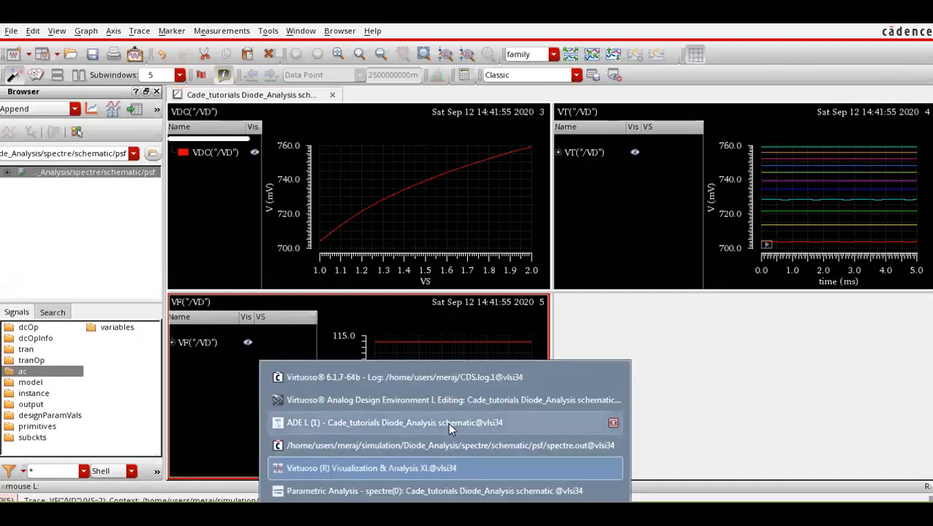
pyautogui.click(448, 423)
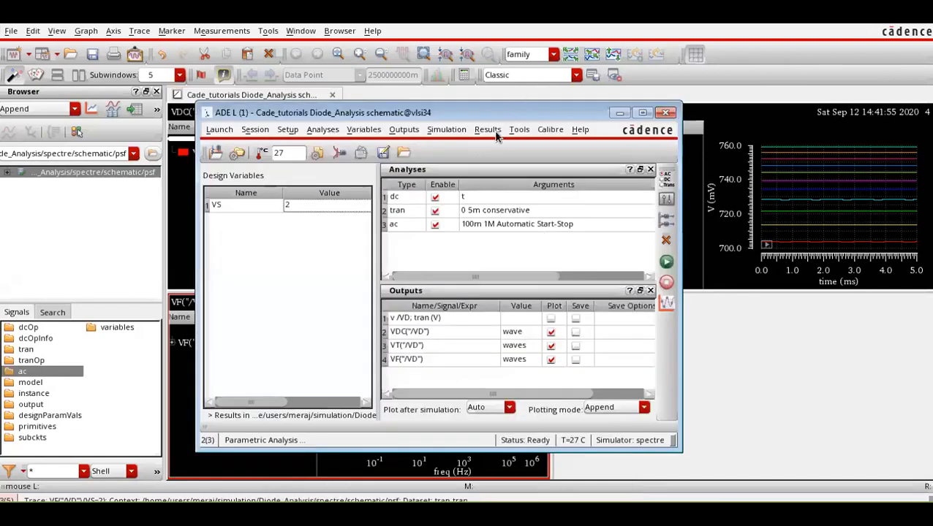
pyautogui.click(518, 131)
pyautogui.click(533, 201)
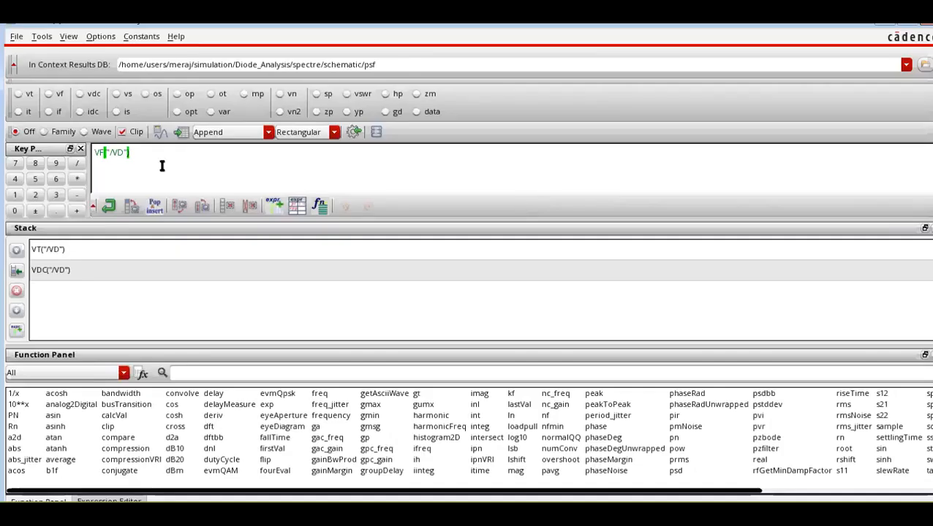
# Create a transient voltage (vt) expression in the Calculator for net VD, picked from the schematic.
pyautogui.click(21, 96)
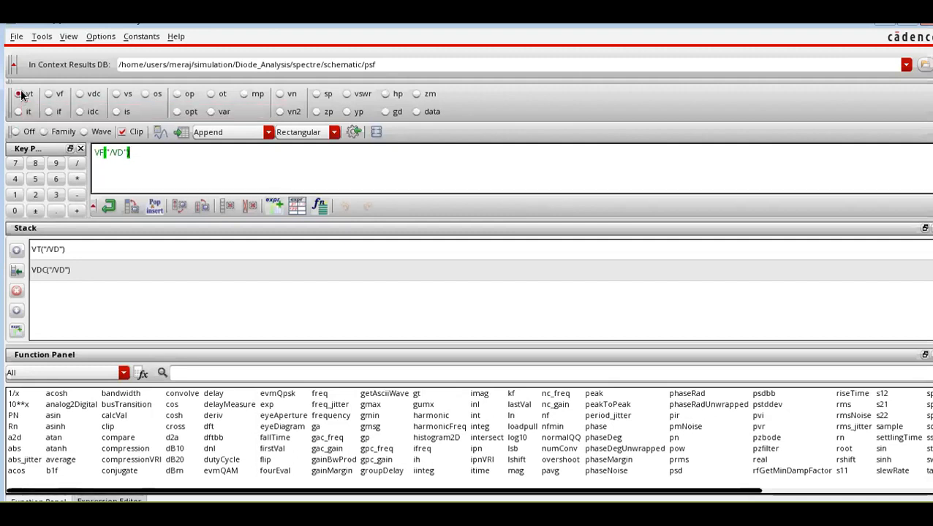
pyautogui.hotkey('alt', 'Tab')
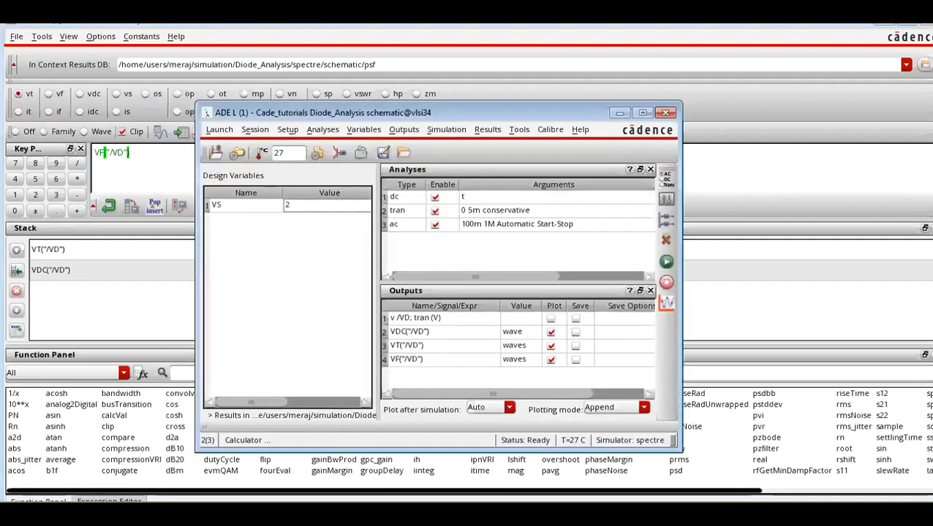
pyautogui.click(410, 378)
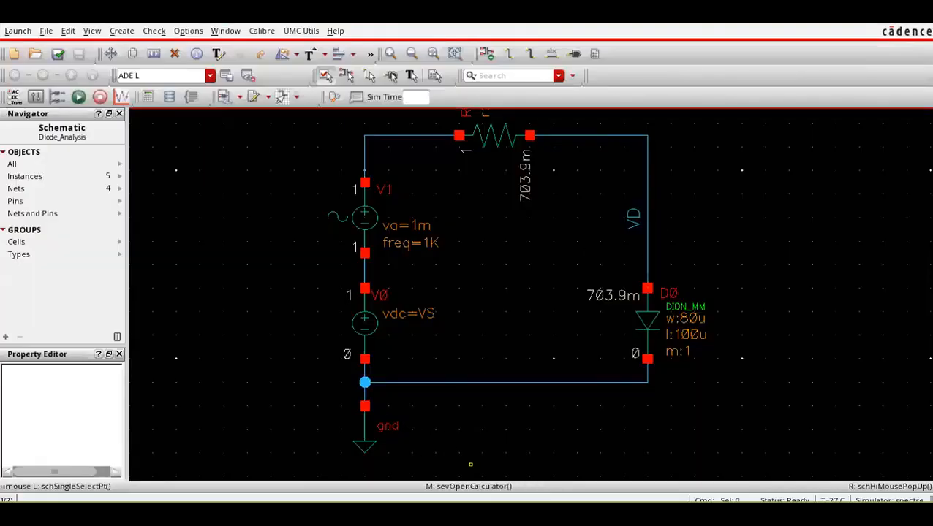
pyautogui.click(445, 514)
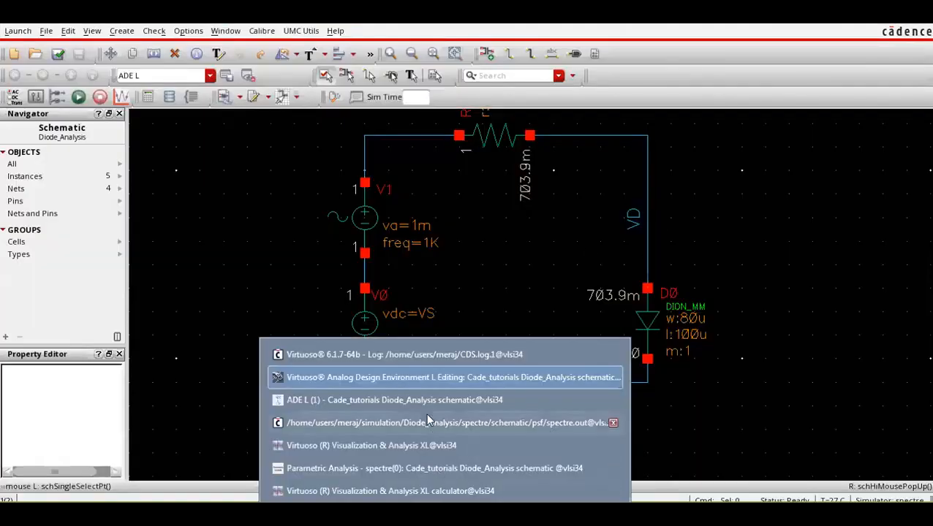
pyautogui.click(424, 491)
pyautogui.click(126, 170)
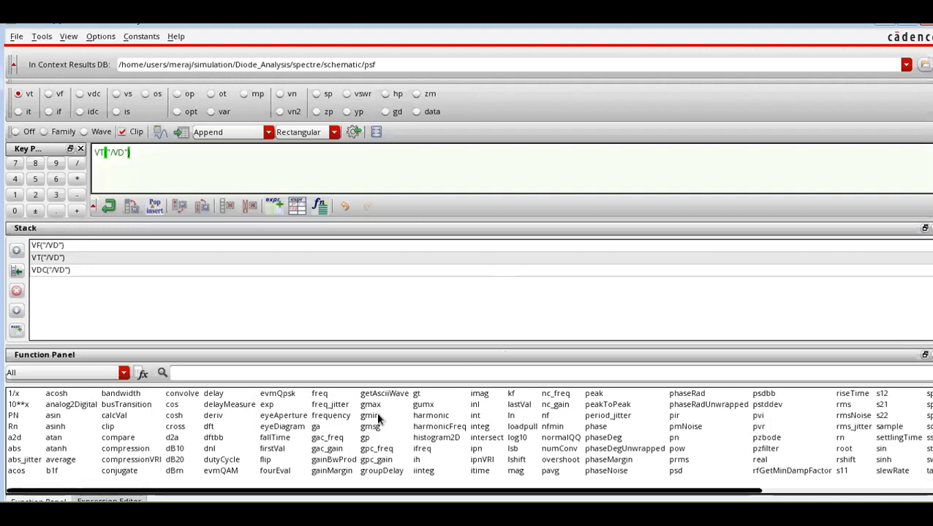
# Apply the peakToPeak function to the VD transient expression and run the simulation with it as an ADE L output.
pyautogui.click(93, 373)
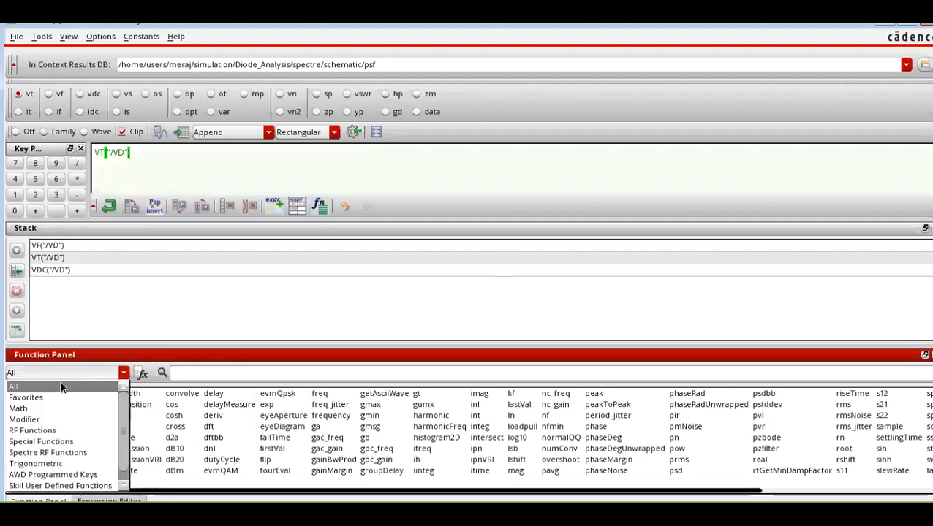
pyautogui.click(62, 387)
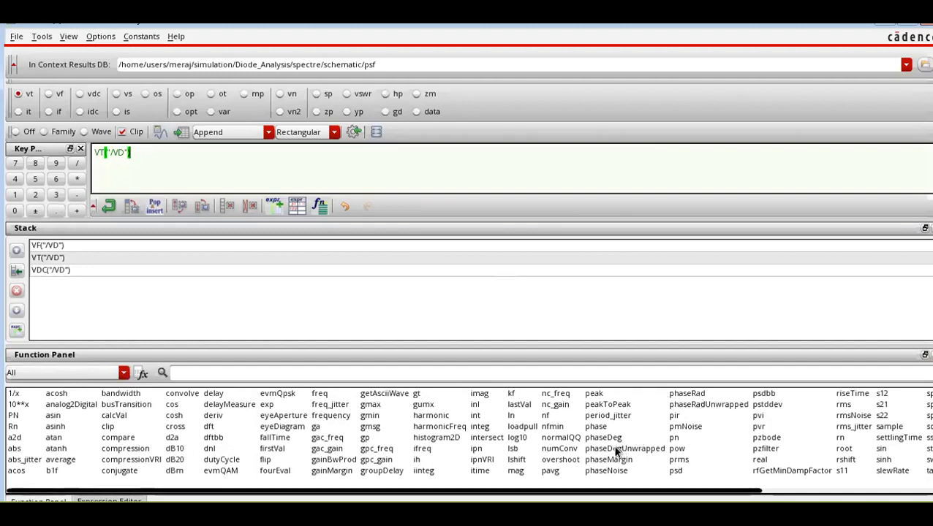
pyautogui.click(603, 408)
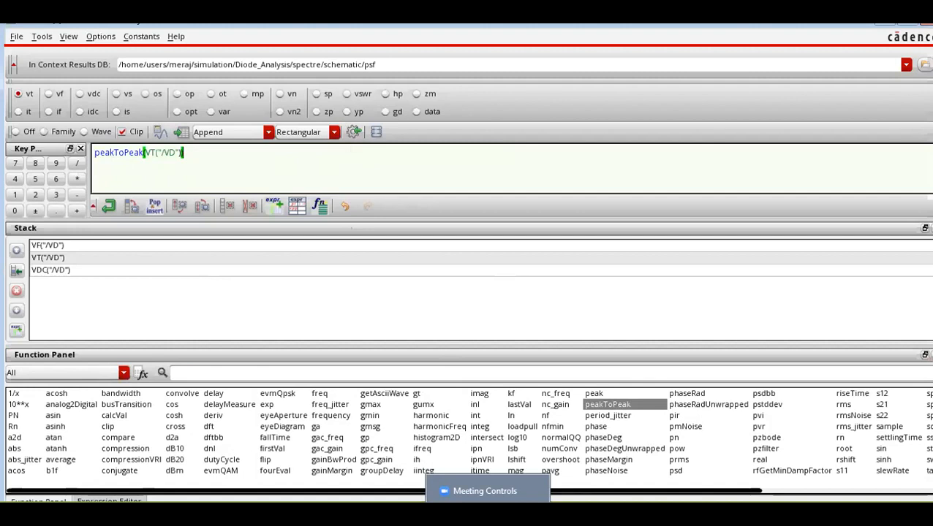
pyautogui.click(429, 394)
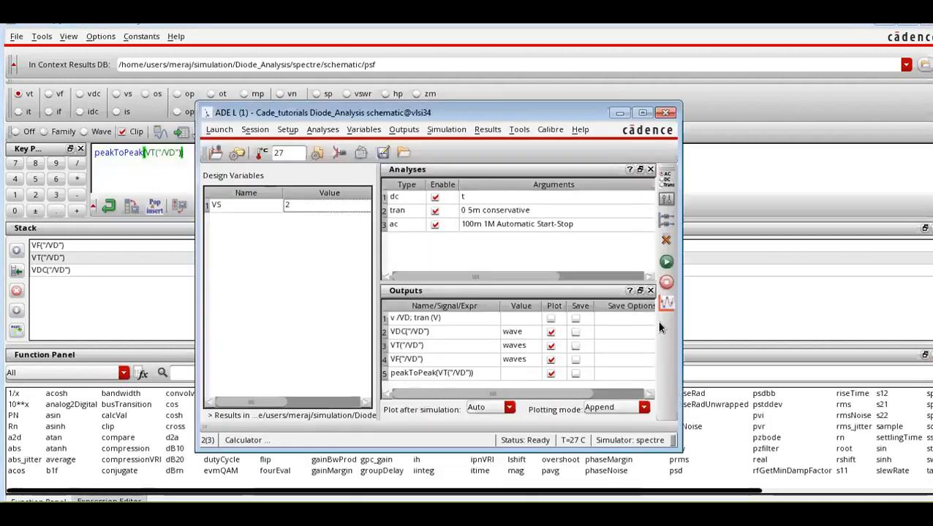
pyautogui.click(666, 262)
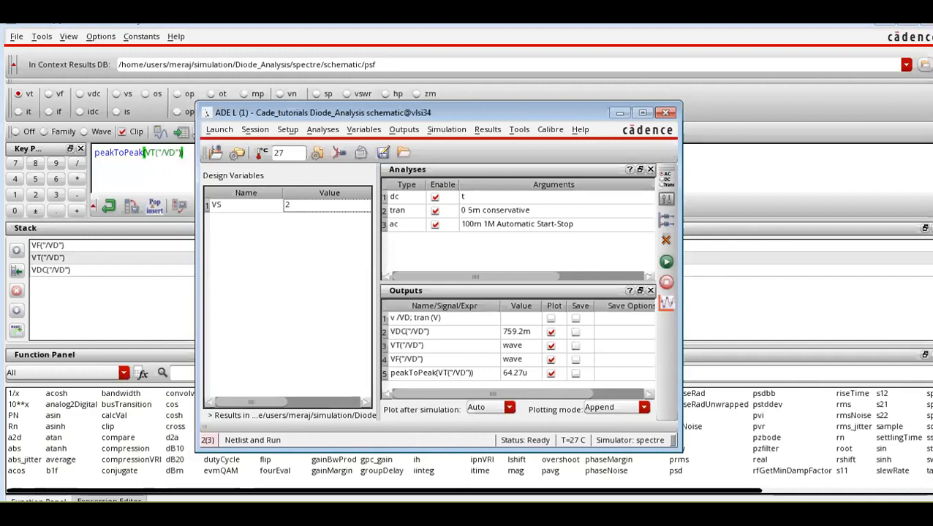
# Rerun the parametric sweep of VS from 1 to 2 in linear steps of 0.1.
pyautogui.click(444, 513)
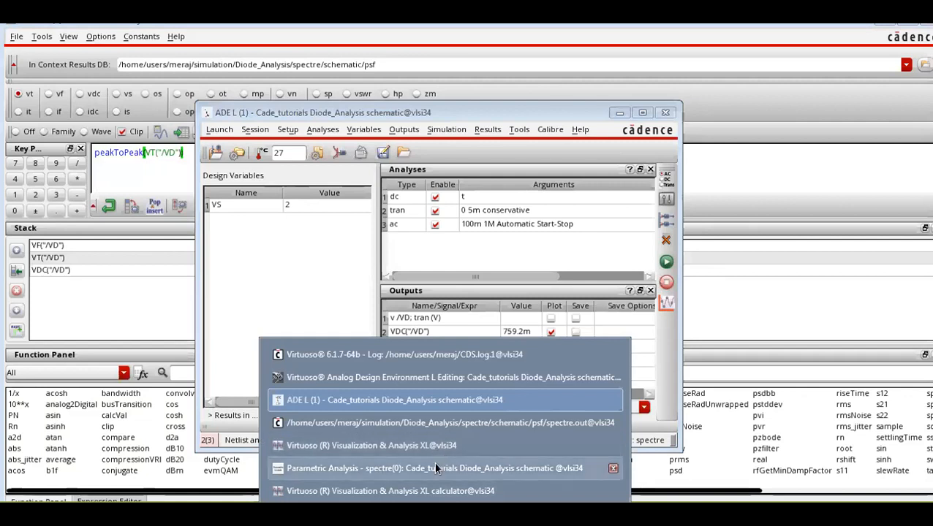
pyautogui.click(433, 468)
pyautogui.click(347, 307)
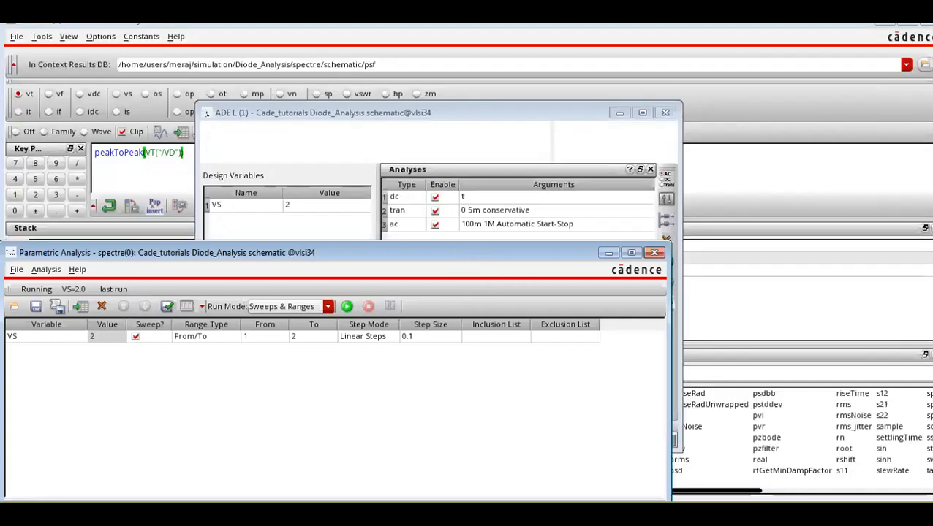
# Bring up the waveform window and close the graph tab holding the accumulated VD sweep plots.
pyautogui.click(440, 514)
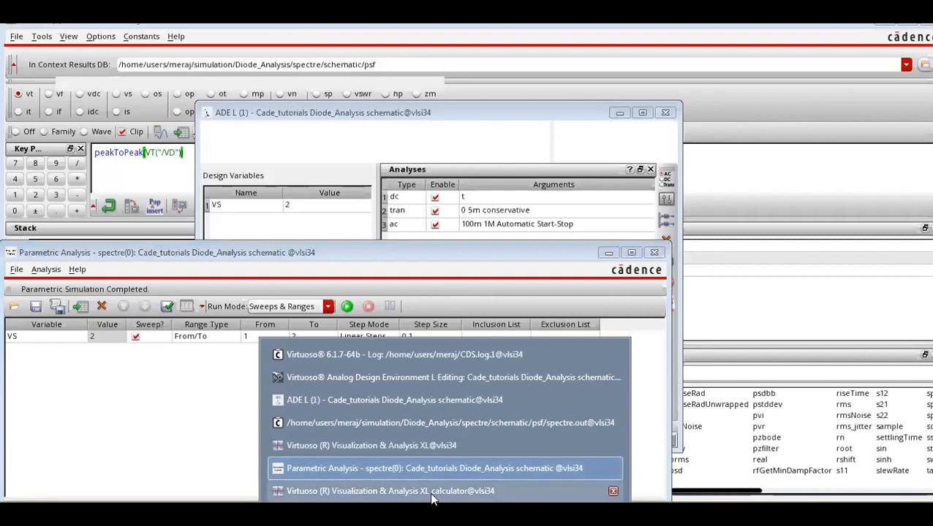
pyautogui.click(436, 444)
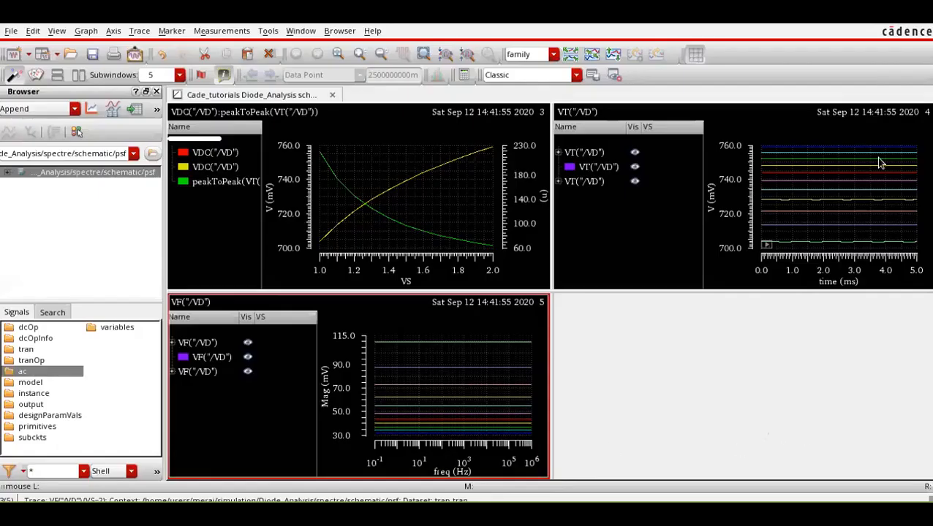
pyautogui.click(333, 95)
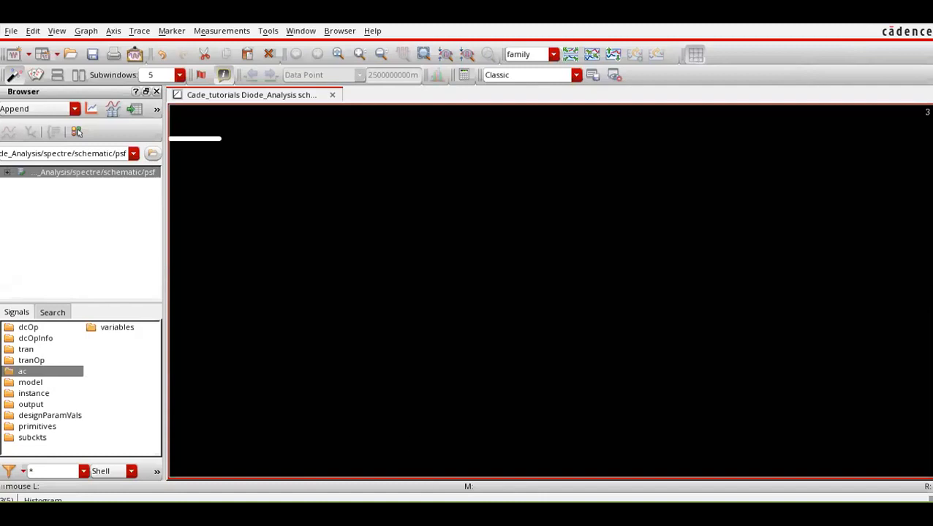
# Replot the ADE L outputs in a fresh graph and widen the legend of the VDC and peakToPeak plot.
pyautogui.moveTo(446, 514)
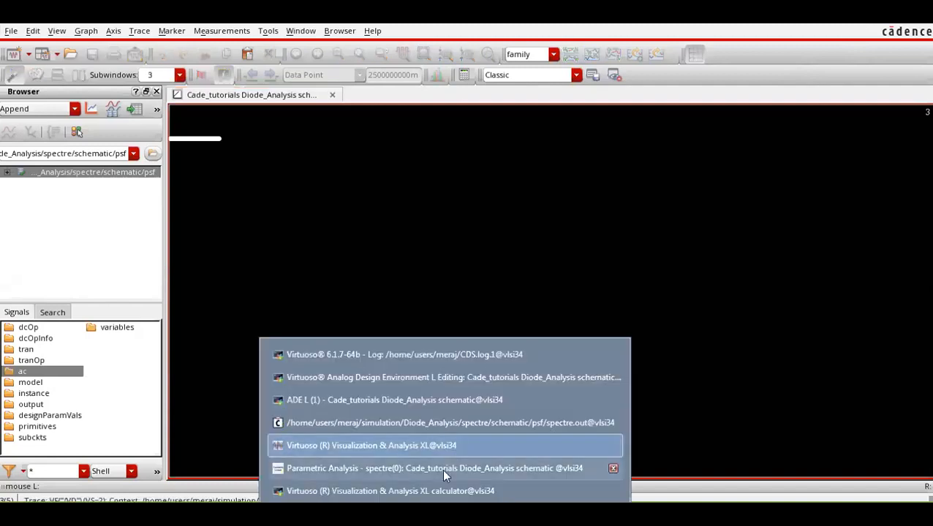
pyautogui.click(457, 399)
pyautogui.click(665, 303)
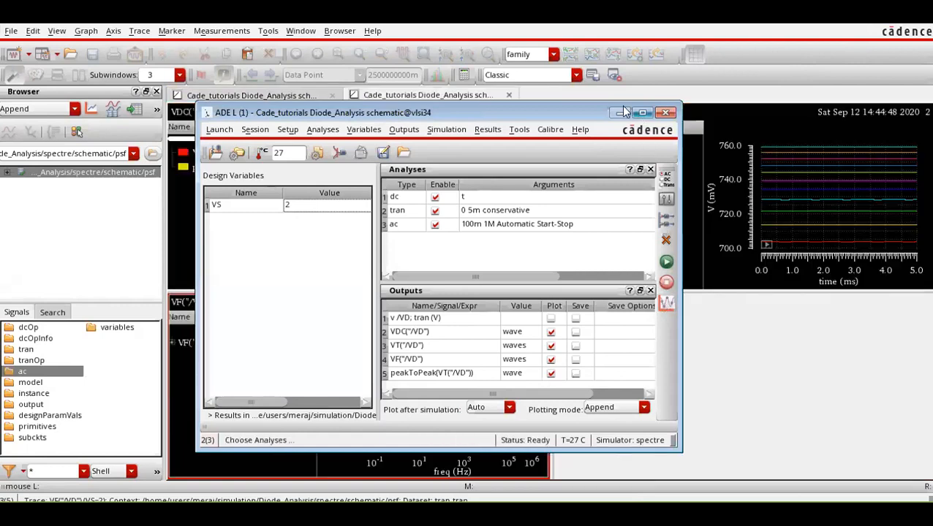
pyautogui.click(619, 114)
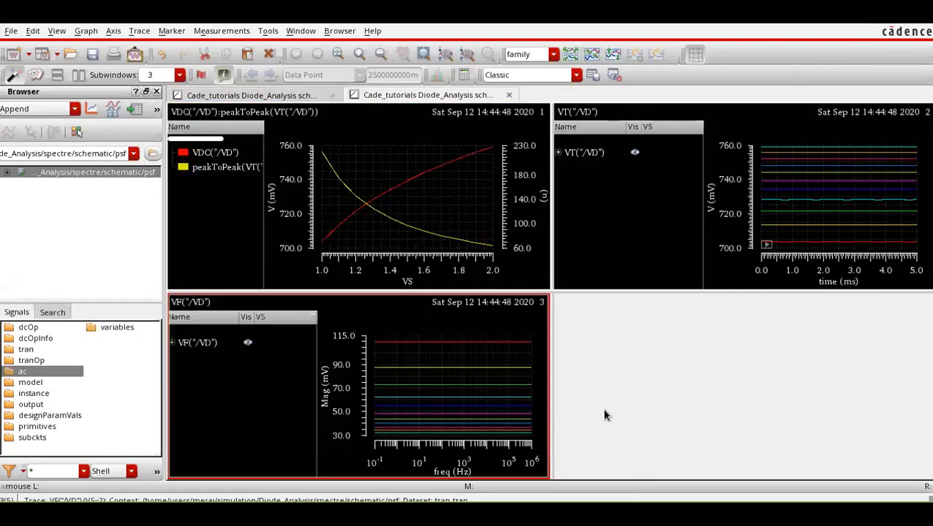
pyautogui.moveTo(262, 225); pyautogui.dragTo(296, 223)
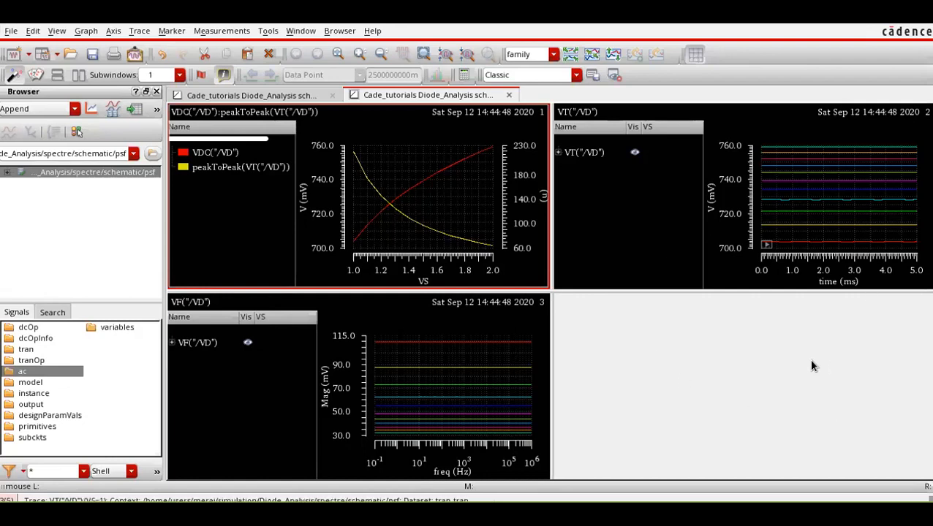
# Switch to Cadence_Tutorial.pdf and go back to the Nonlinear Circuit Analysis slide to review the diode equations.
pyautogui.moveTo(445, 513)
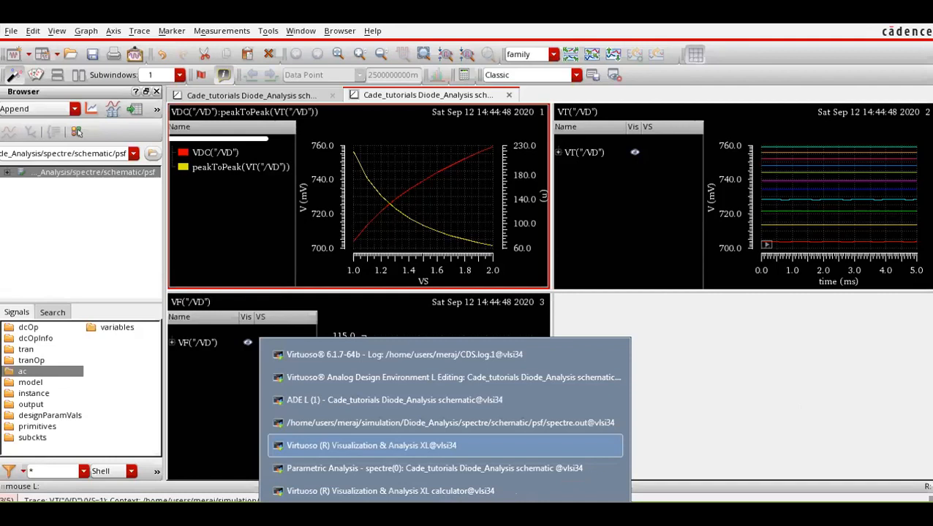
pyautogui.click(448, 399)
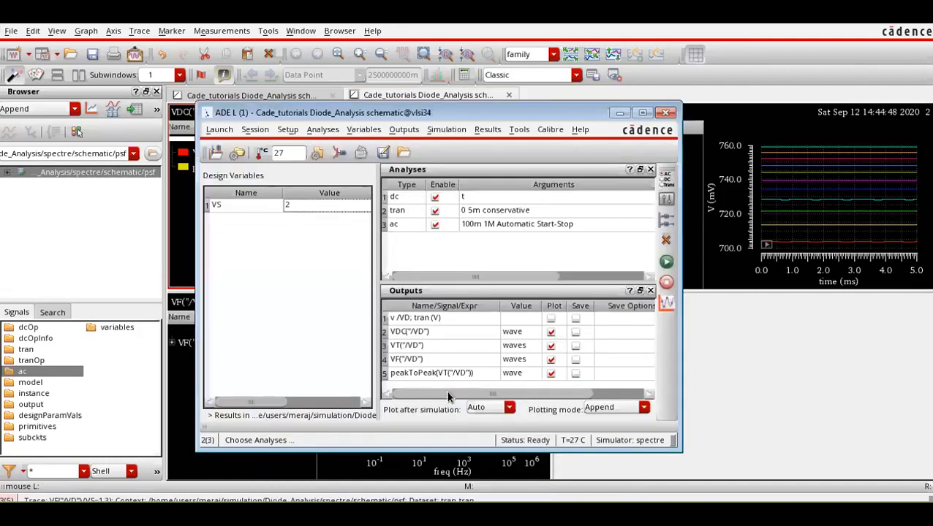
pyautogui.click(402, 513)
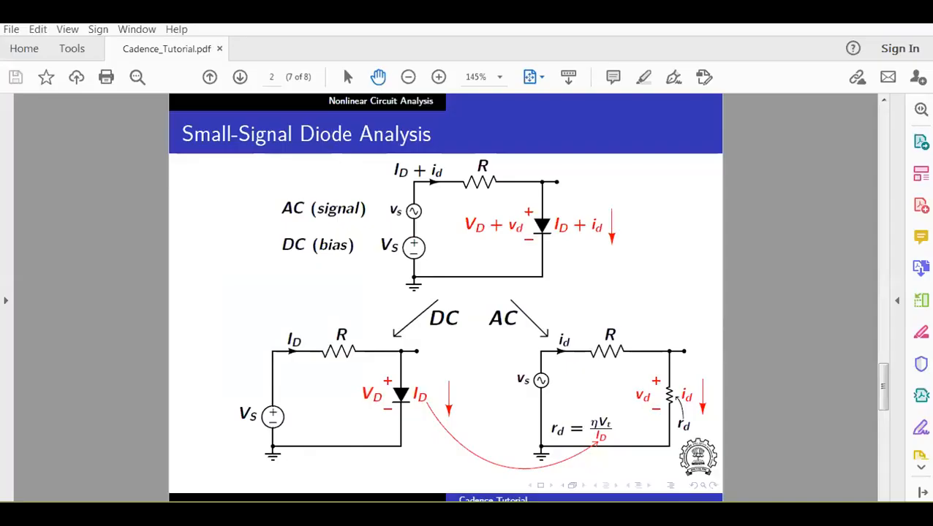
pyautogui.scroll(2, 609, 356)
pyautogui.scroll(2, 610, 356)
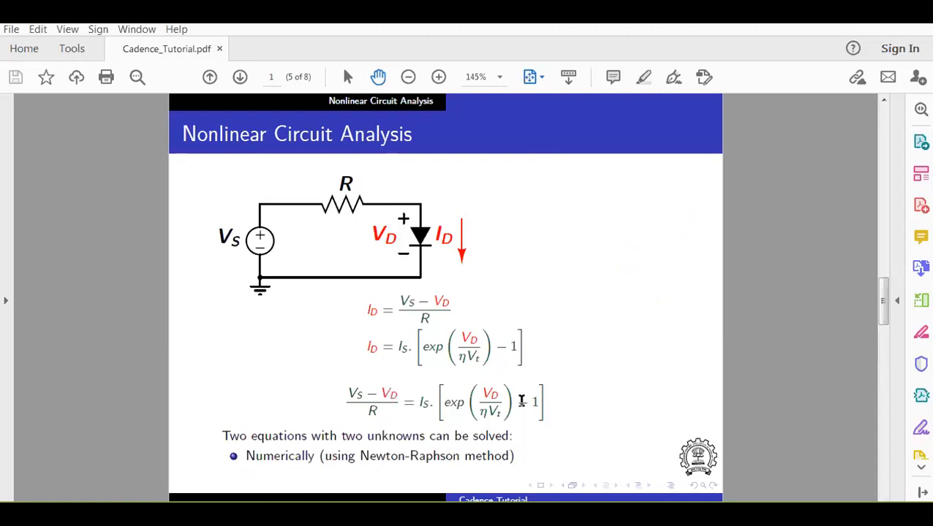
# Return to ADE L and examine the tolerance settings in the analog Simulator Options, closing them without changes.
pyautogui.moveTo(442, 514)
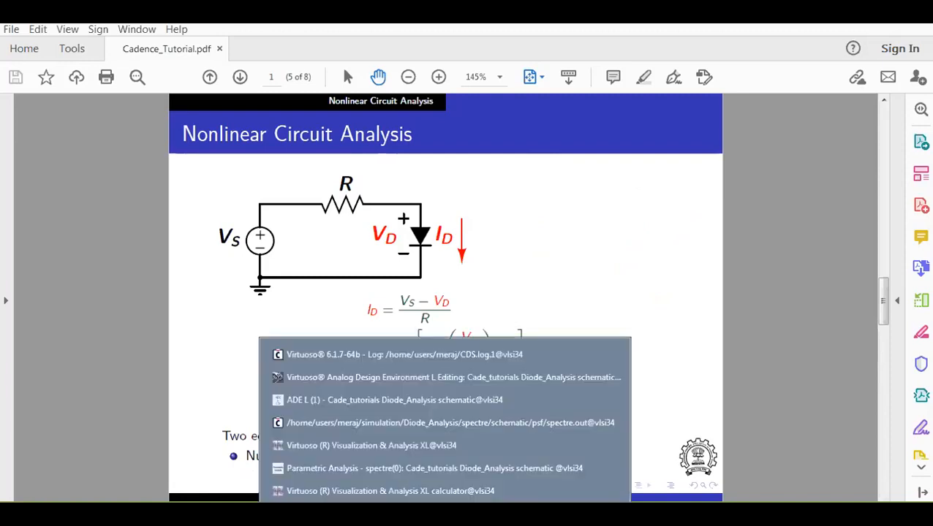
pyautogui.click(437, 400)
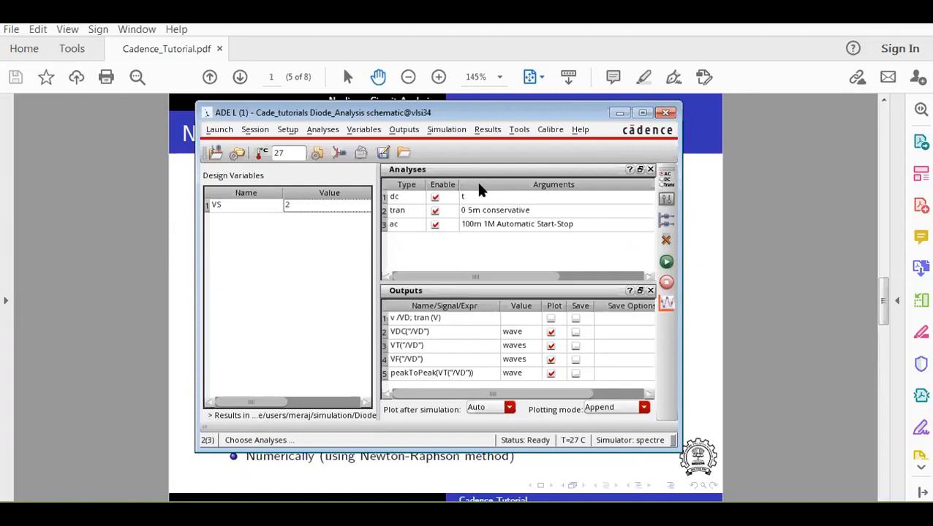
pyautogui.click(403, 129)
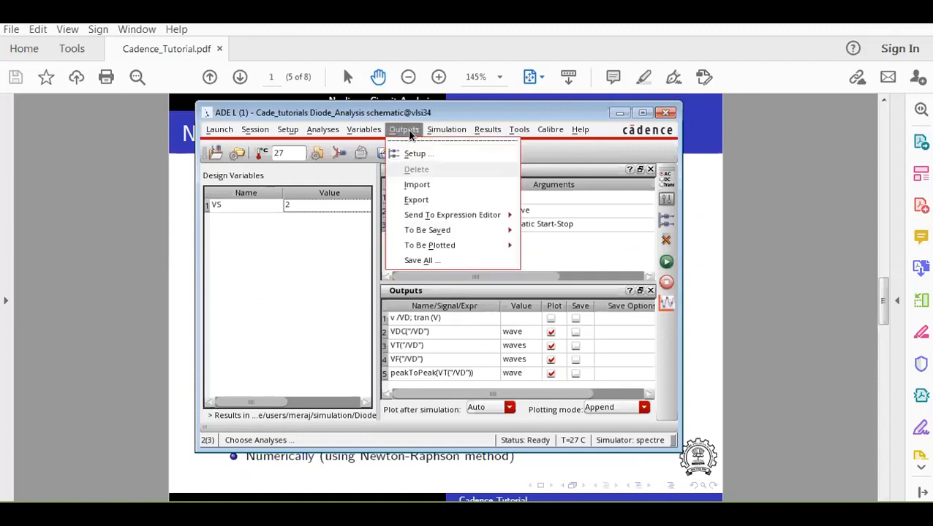
pyautogui.click(404, 129)
pyautogui.click(446, 129)
pyautogui.moveTo(472, 246)
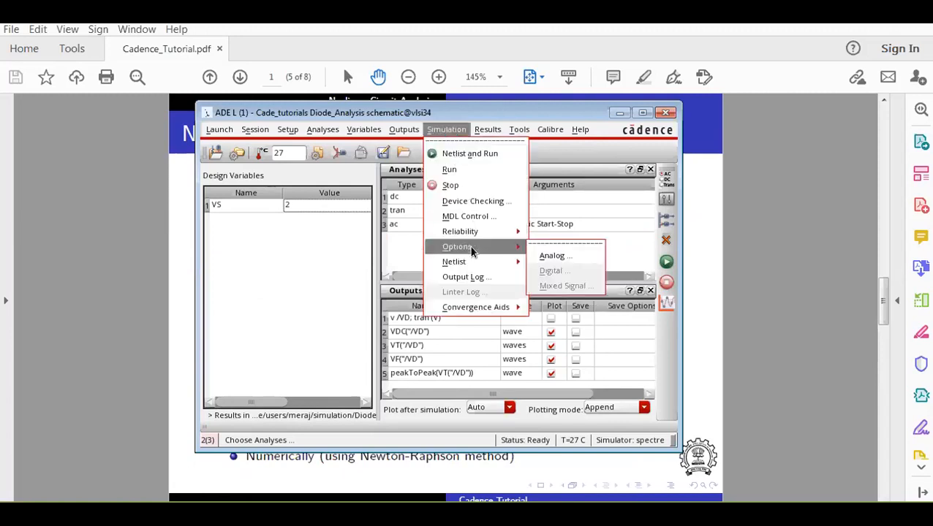
pyautogui.click(548, 255)
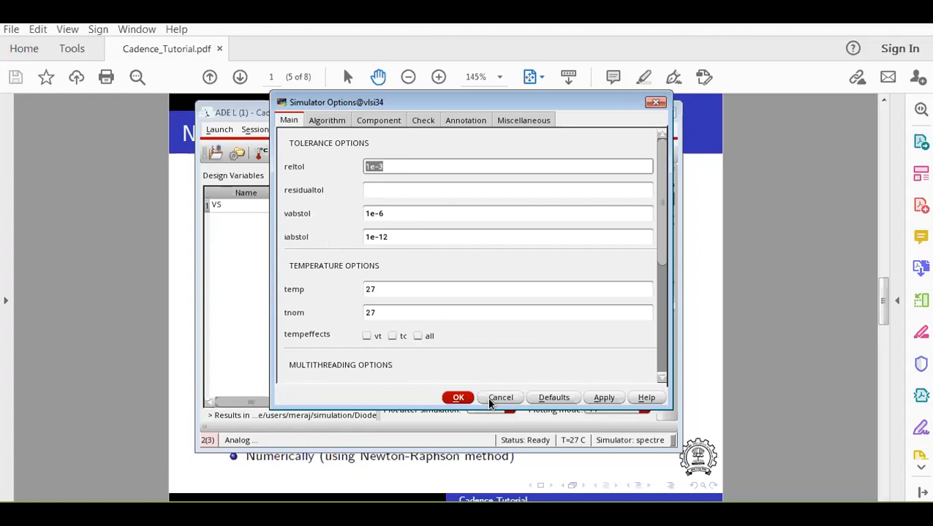
pyautogui.click(656, 103)
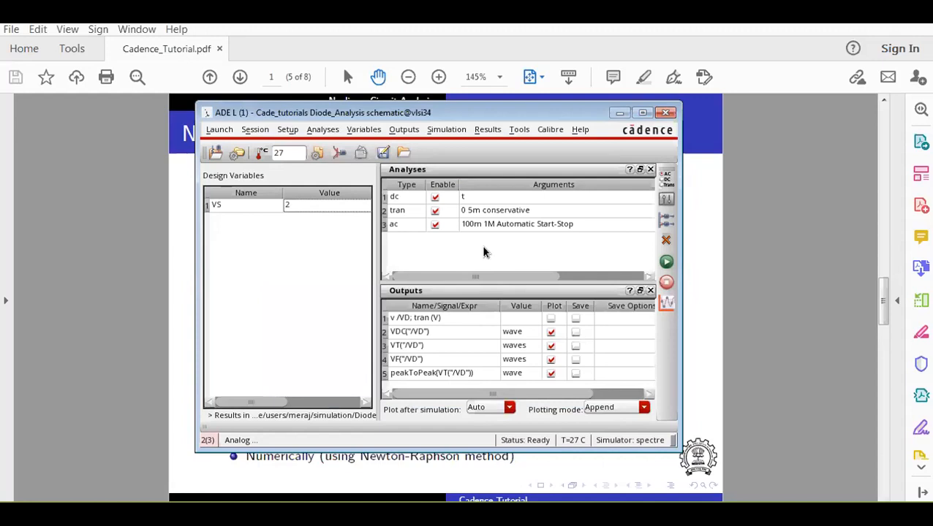
# Save the ADE L state as a cellview of Diode_Analysis in the Cade_tutorials library, named DC_AC+TRAN.
pyautogui.click(248, 130)
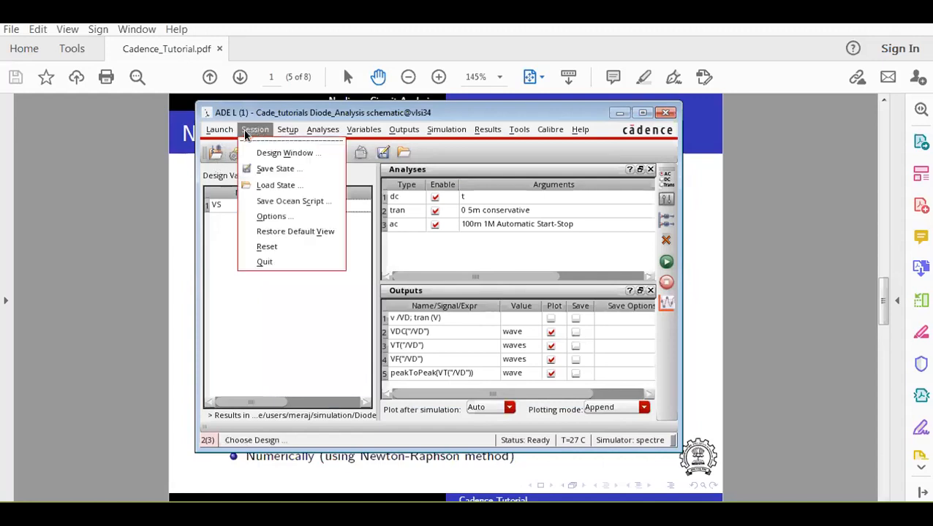
pyautogui.click(551, 254)
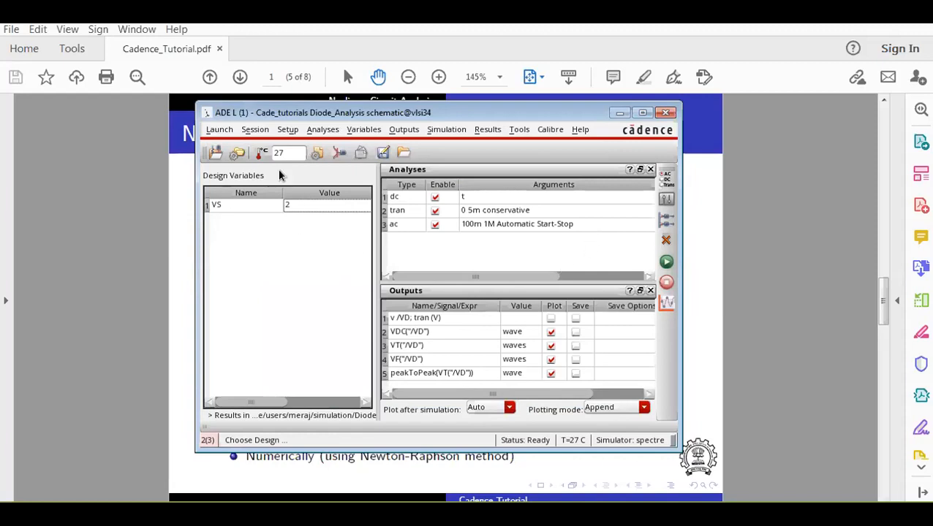
pyautogui.click(262, 131)
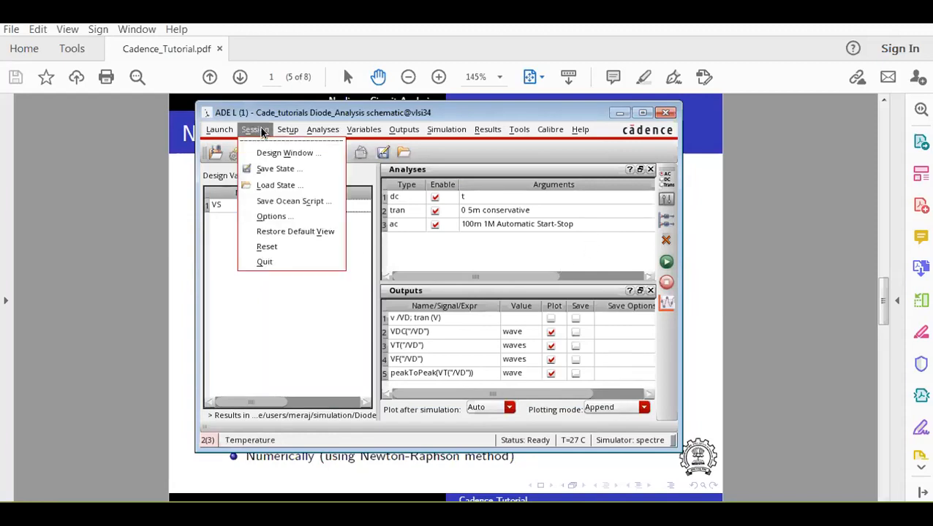
pyautogui.click(275, 169)
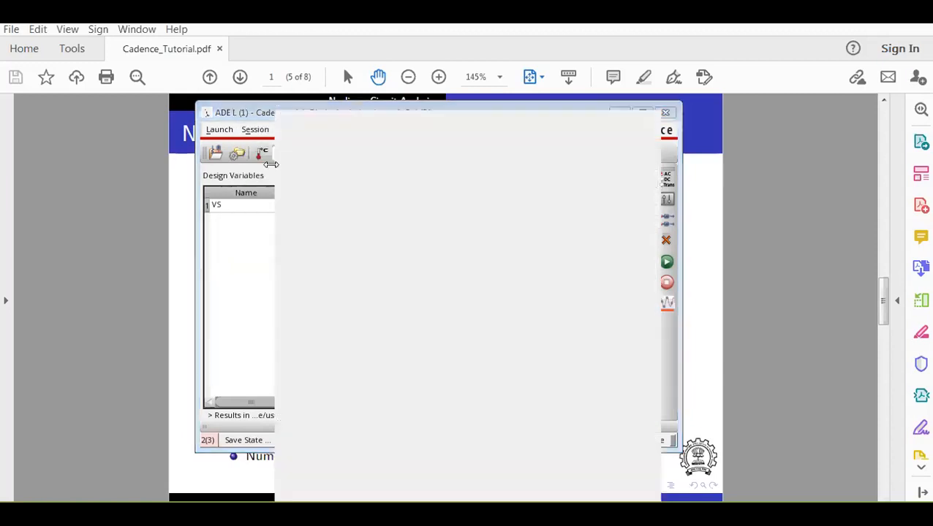
pyautogui.click(481, 128)
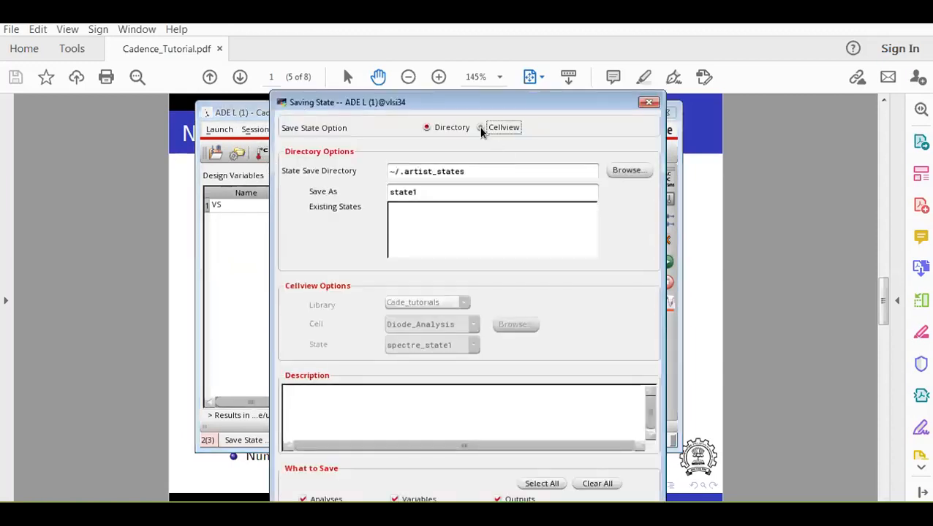
pyautogui.moveTo(455, 345); pyautogui.dragTo(352, 342)
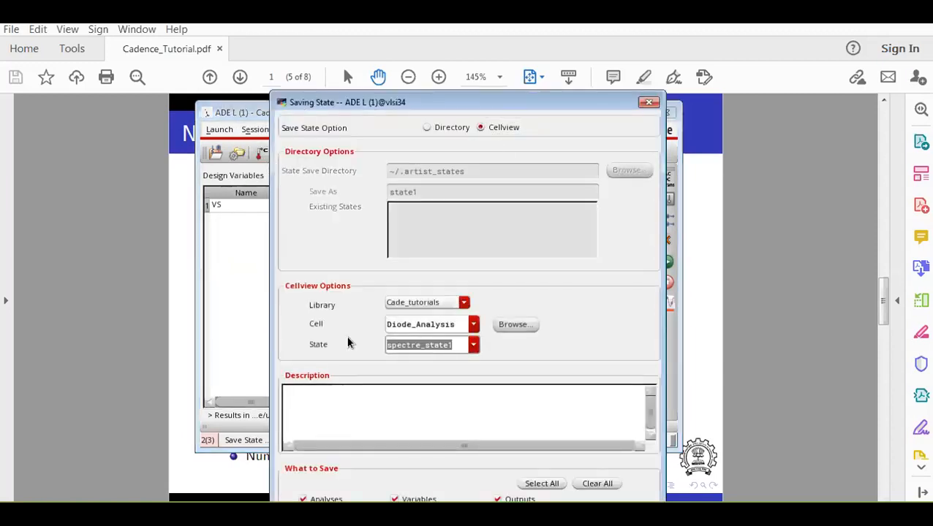
pyautogui.write('DC_AC')
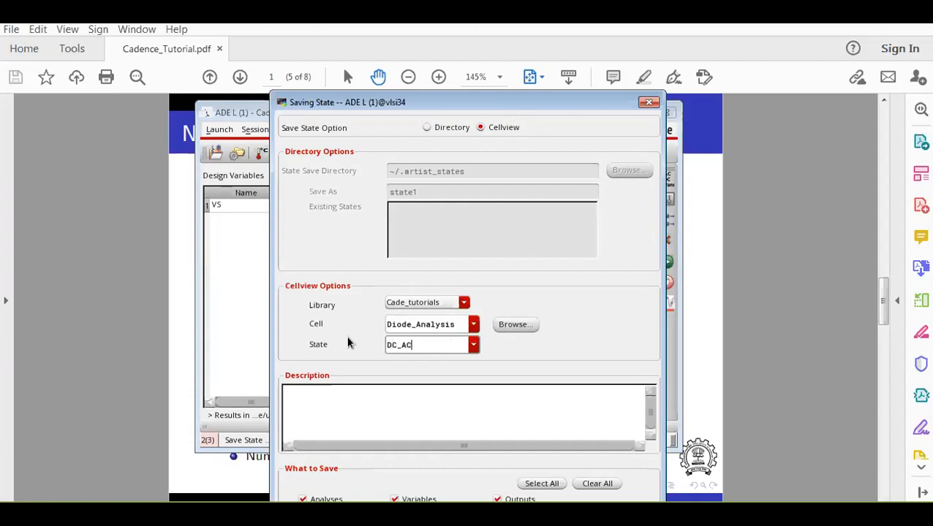
pyautogui.write('+TRAN')
pyautogui.press('Return')
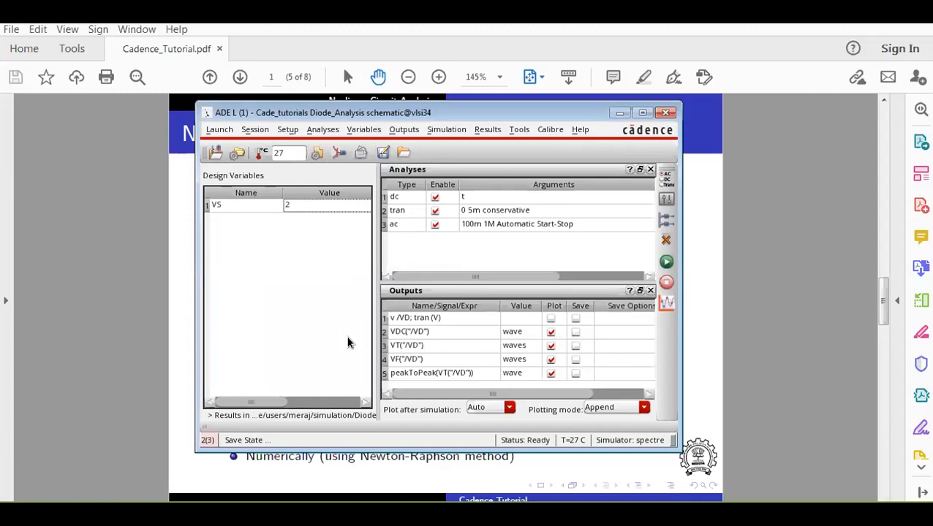
# Switch to the Library Manager to check the views of the Diode_Analysis cell, and select its schematic view.
pyautogui.click(443, 514)
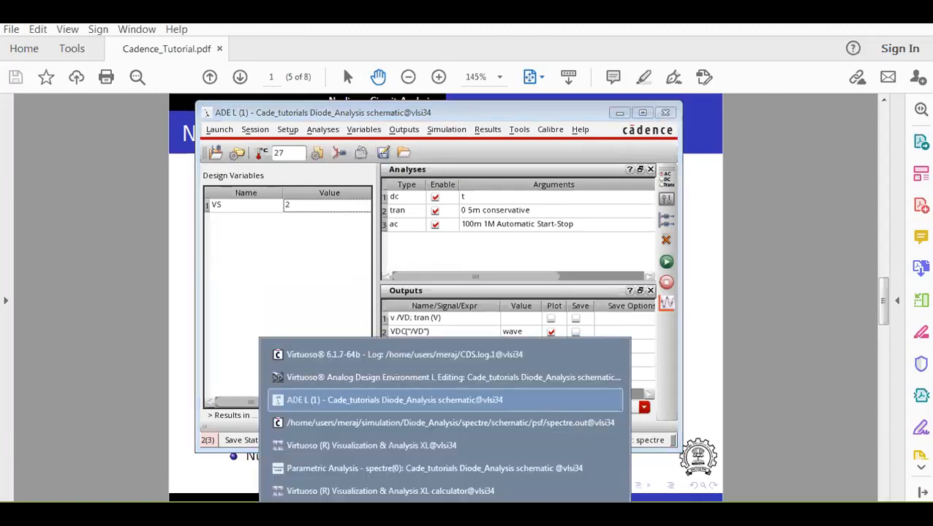
pyautogui.click(443, 514)
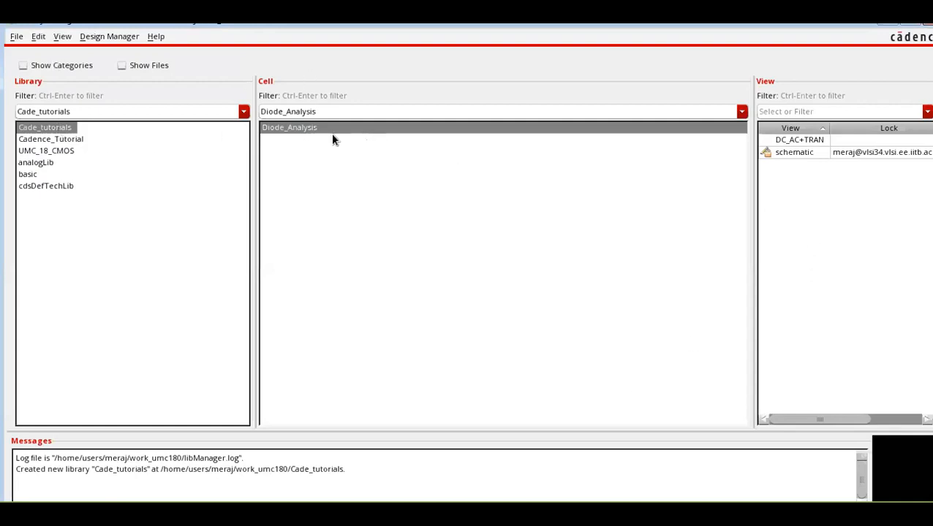
pyautogui.click(791, 154)
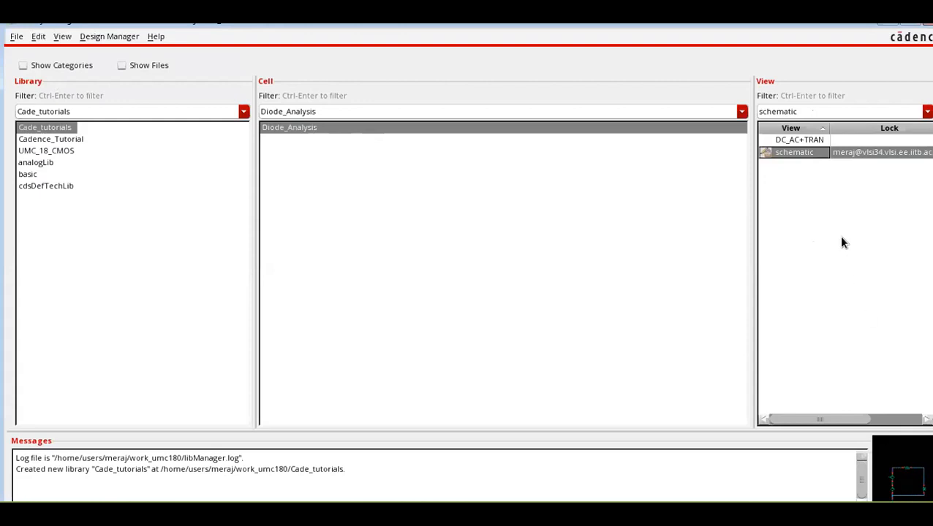
# Check the two Diode_Analysis views, return to ADE L and examine the Load State options for the saved DC_AC+TRAN cellview without loading it.
pyautogui.click(797, 140)
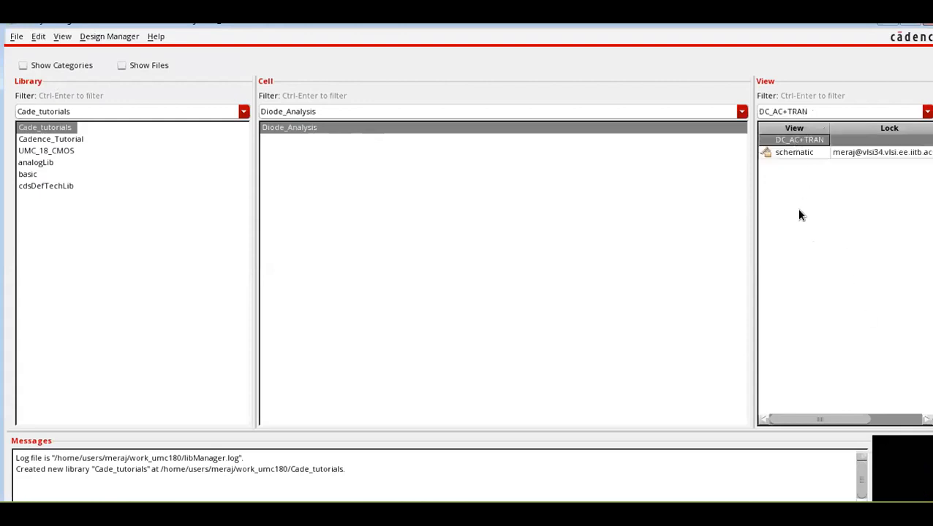
pyautogui.click(792, 153)
pyautogui.click(446, 511)
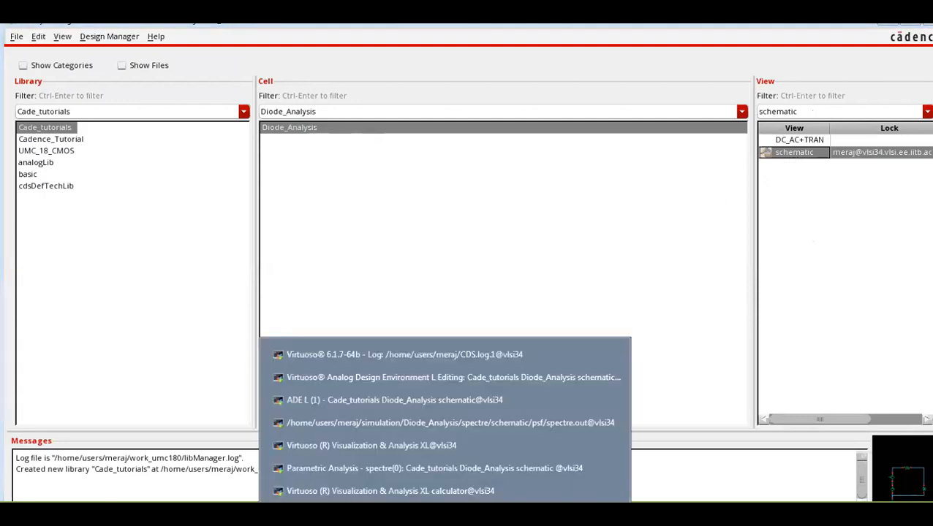
pyautogui.click(424, 400)
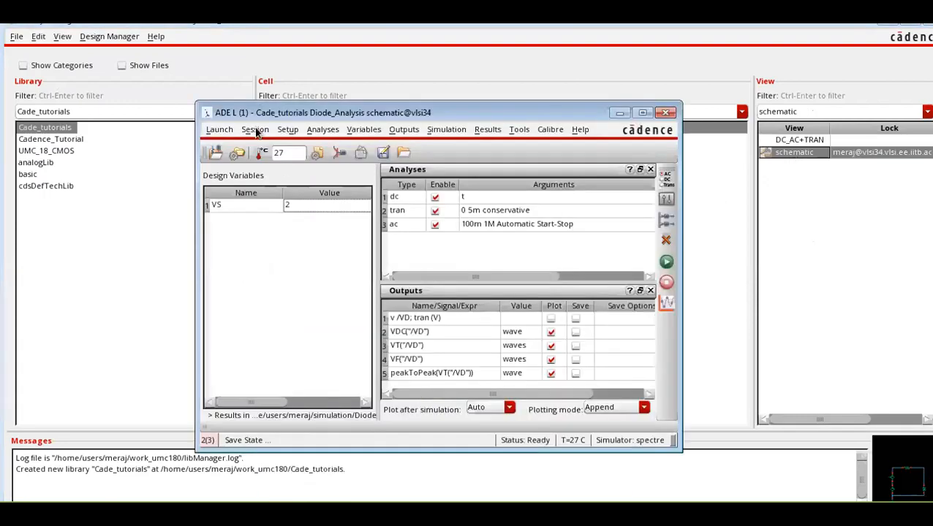
pyautogui.click(256, 132)
pyautogui.click(272, 183)
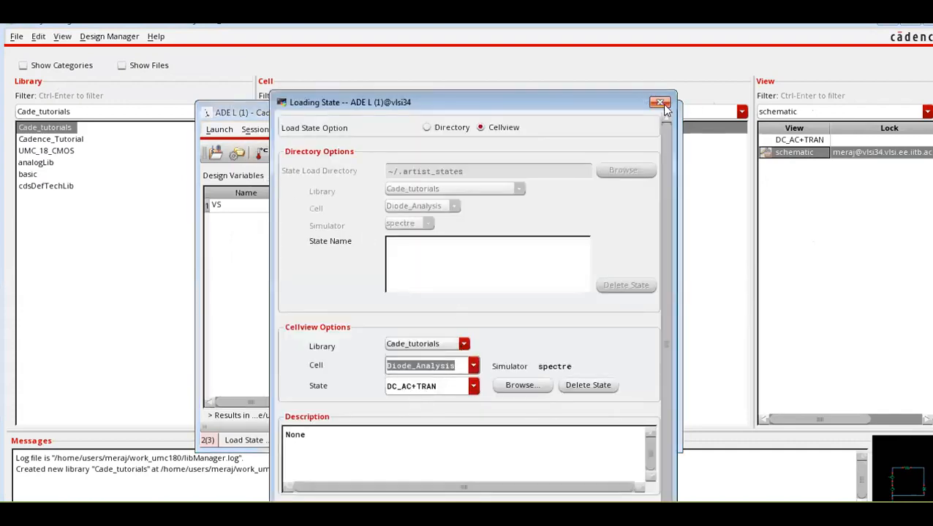
pyautogui.click(661, 103)
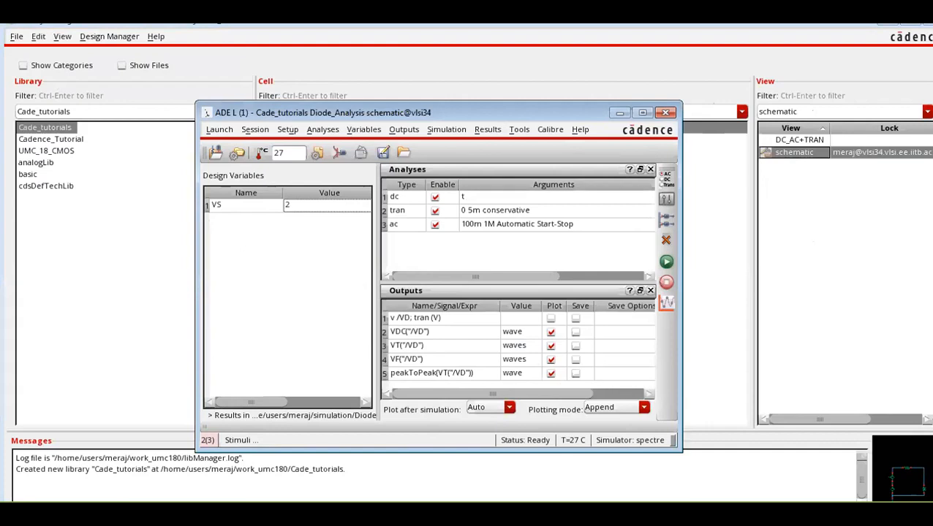
# Switch to Cadence_Tutorial.pdf and review the Small-Signal Diode Analysis slide.
pyautogui.click(401, 511)
pyautogui.scroll(-1, 468, 394)
pyautogui.scroll(-2, 468, 393)
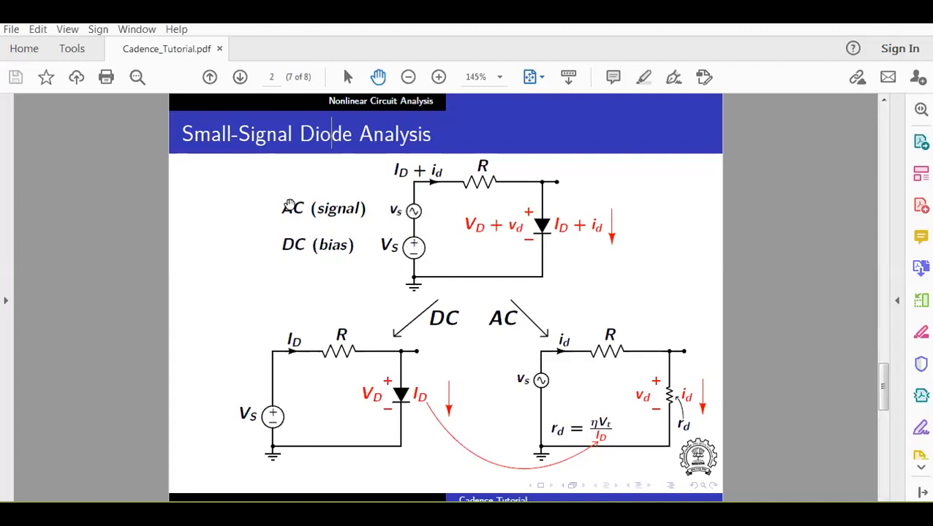
# Switch to the Diode_Analysis schematic and set the DC voltage of the sinusoidal source V1 to VS.
pyautogui.moveTo(444, 514)
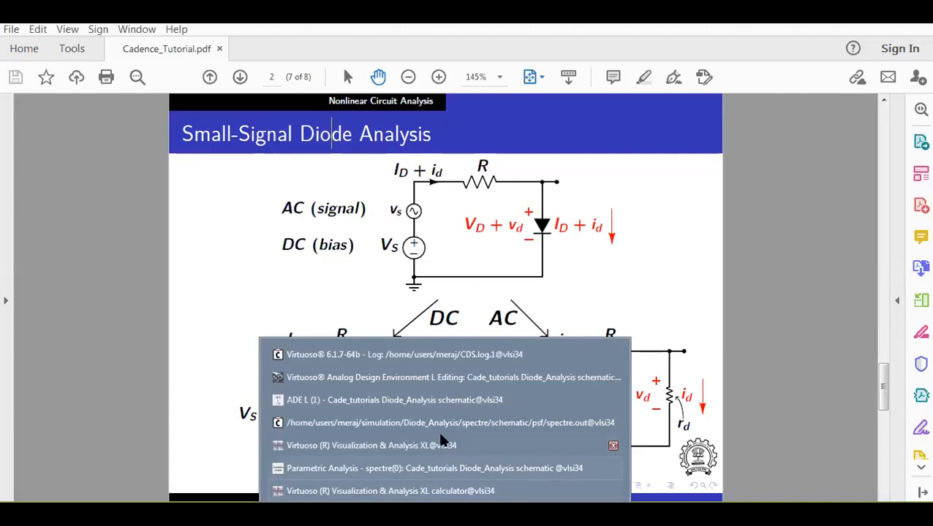
pyautogui.click(447, 377)
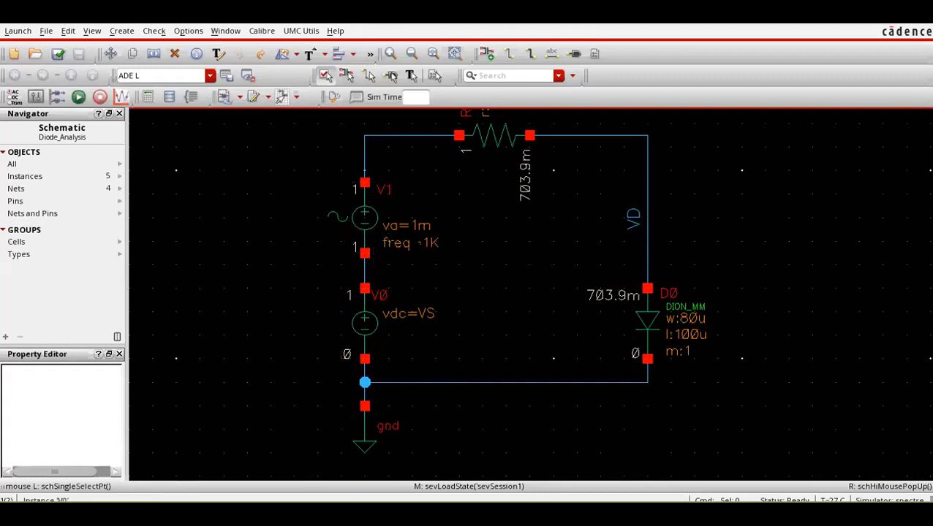
pyautogui.click(377, 229)
pyautogui.press('q')
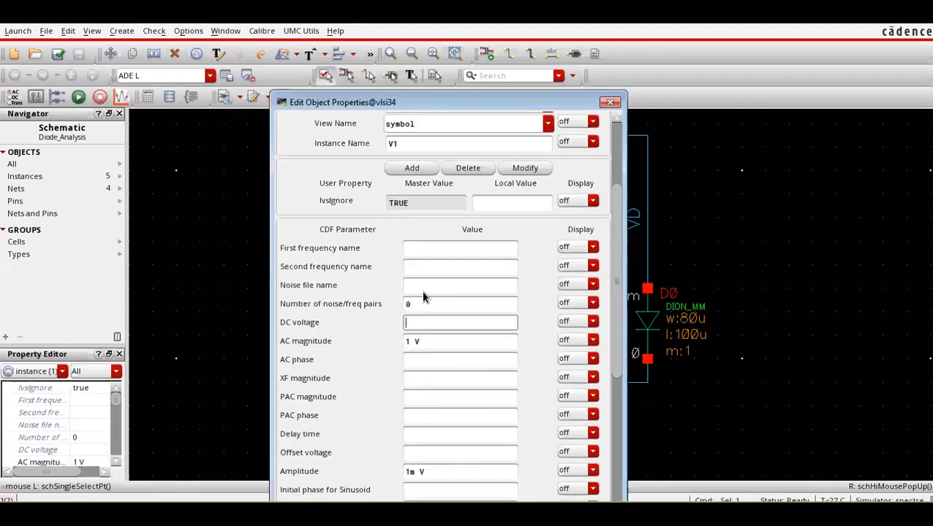
pyautogui.scroll(-3, 349, 245)
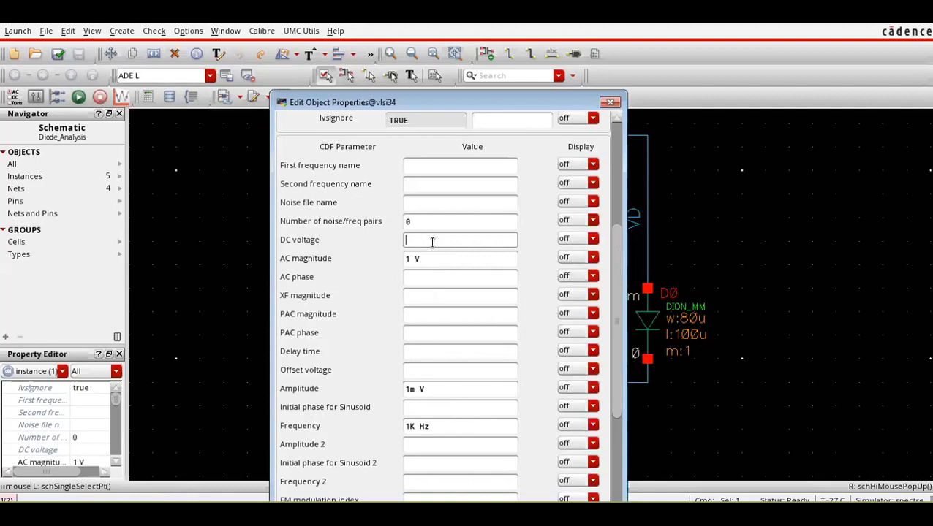
pyautogui.write('VS')
pyautogui.press('Return')
# Replace the DC source V0 with a wire joining V1 to ground, and check and save the schematic.
pyautogui.click(360, 326)
pyautogui.click(376, 325)
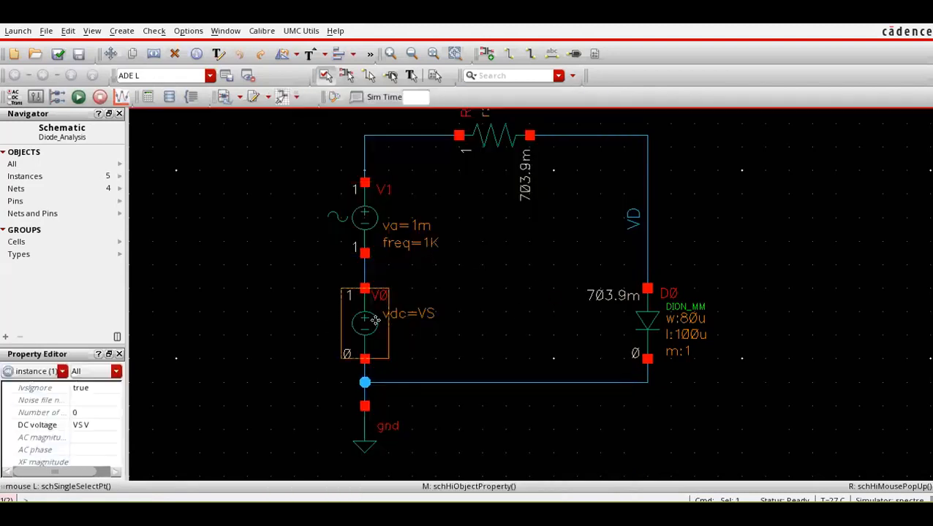
pyautogui.press('Delete')
pyautogui.press('w')
pyautogui.click(364, 359)
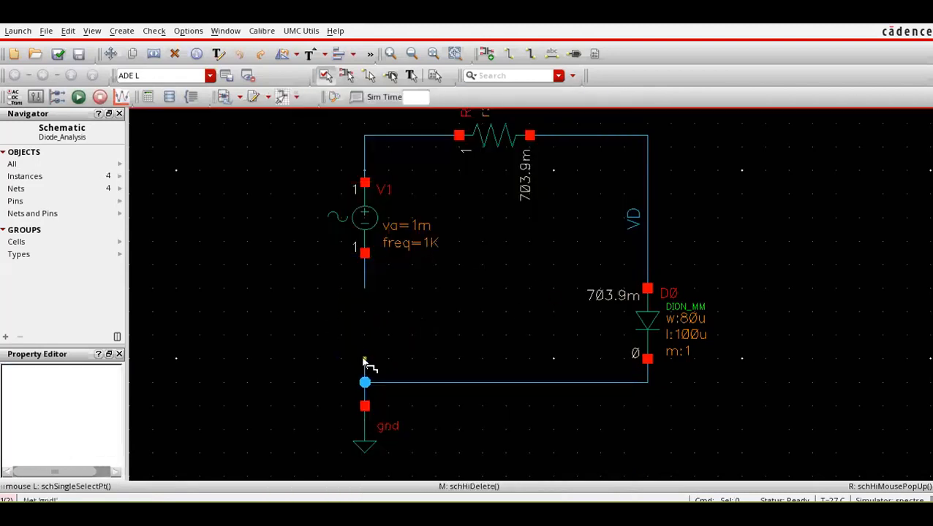
pyautogui.click(364, 288)
pyautogui.click(58, 54)
pyautogui.click(78, 97)
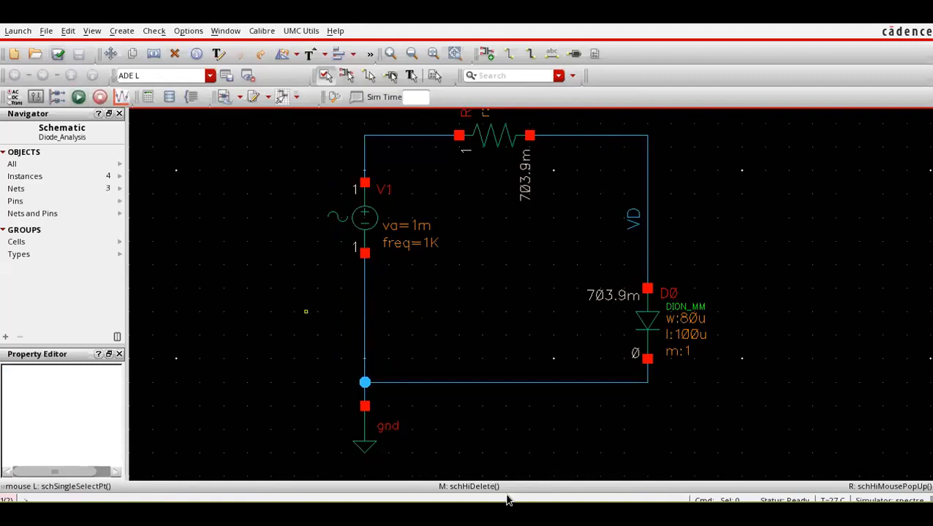
# Close the calculator and rerun the parametric analysis sweeping VS, returning to the schematic.
pyautogui.moveTo(444, 514)
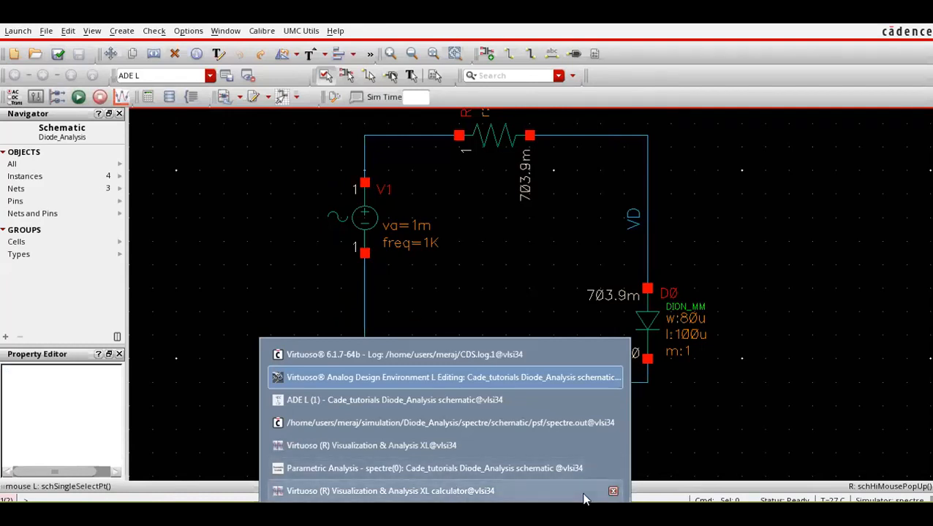
pyautogui.click(614, 491)
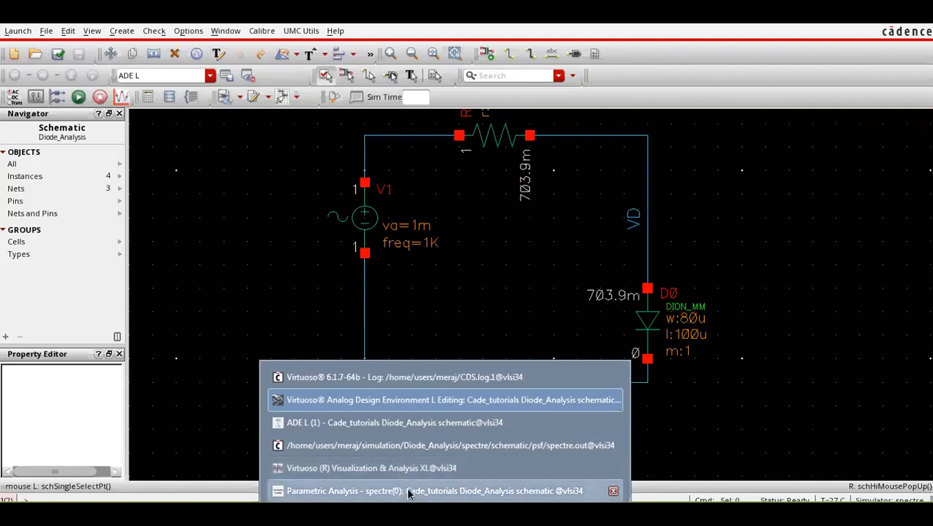
pyautogui.click(406, 491)
pyautogui.click(346, 306)
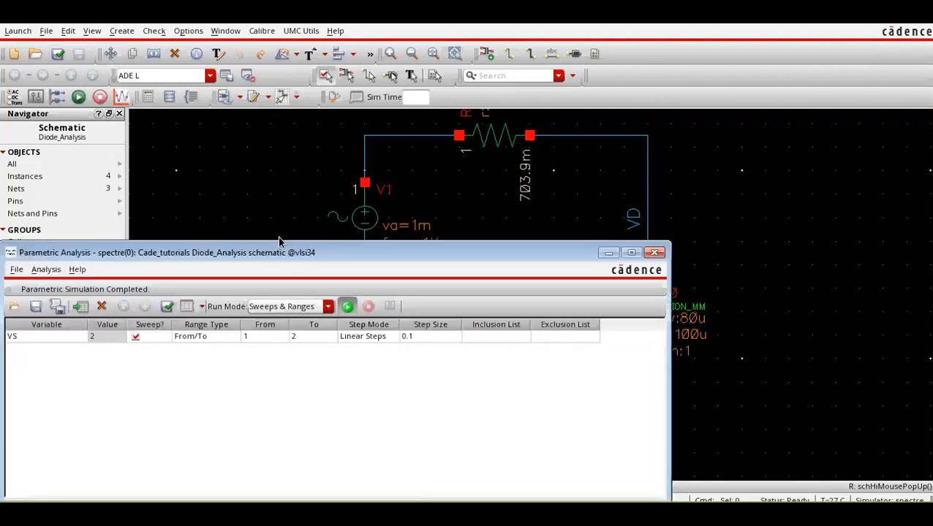
pyautogui.click(251, 187)
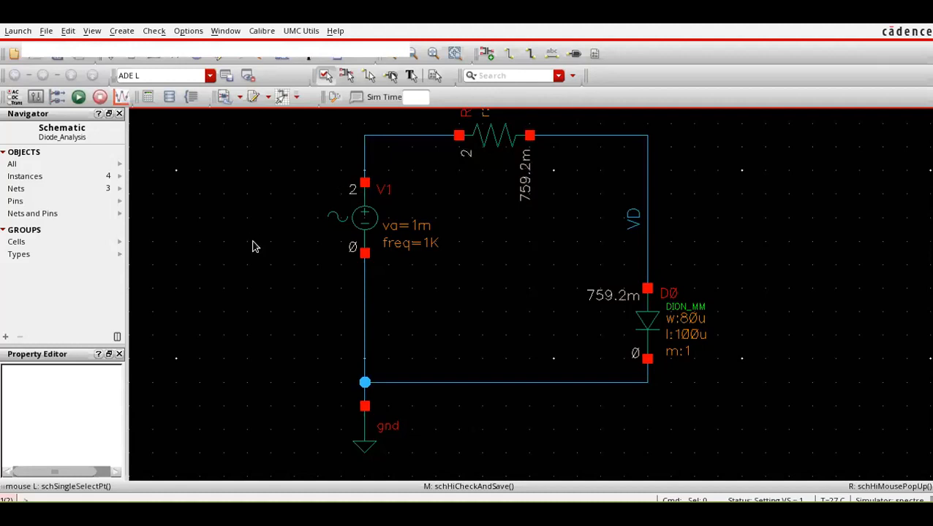
# Switch to the Visualization & Analysis XL window and compare the old and new VDC and peakToPeak traces of VD by highlighting them.
pyautogui.click(445, 513)
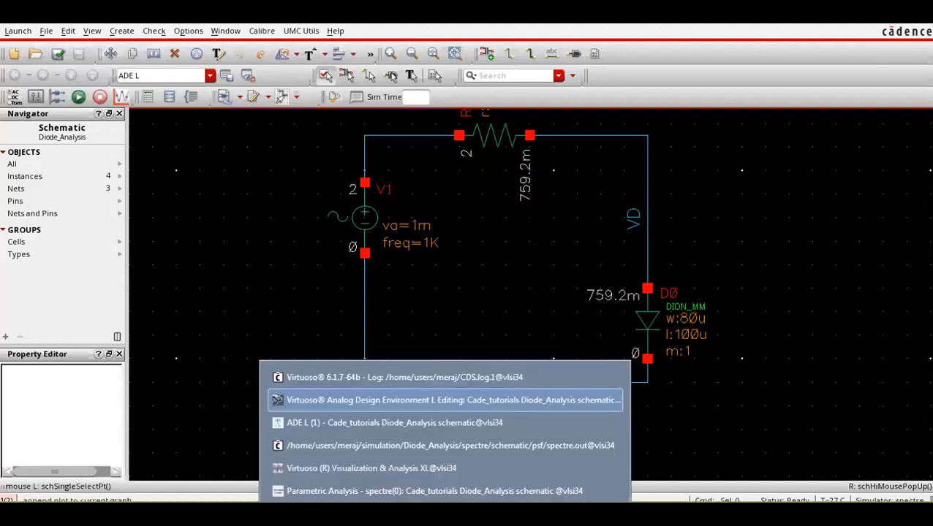
pyautogui.click(434, 467)
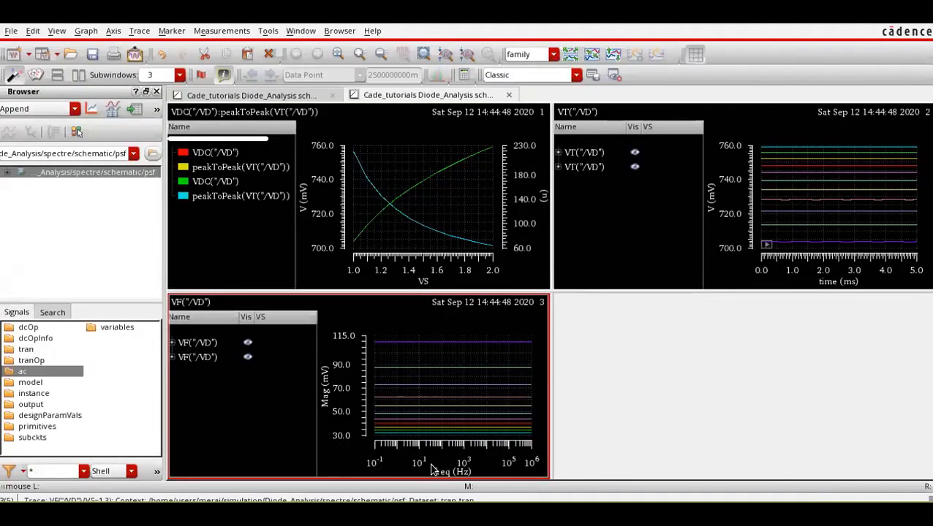
pyautogui.click(223, 167)
pyautogui.click(224, 195)
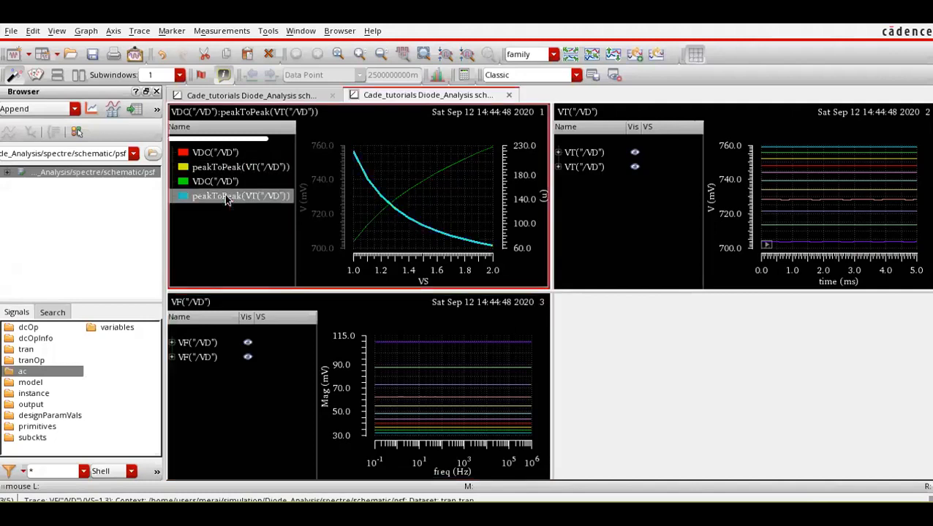
pyautogui.click(230, 168)
pyautogui.click(229, 195)
pyautogui.click(226, 181)
pyautogui.click(220, 152)
pyautogui.click(236, 243)
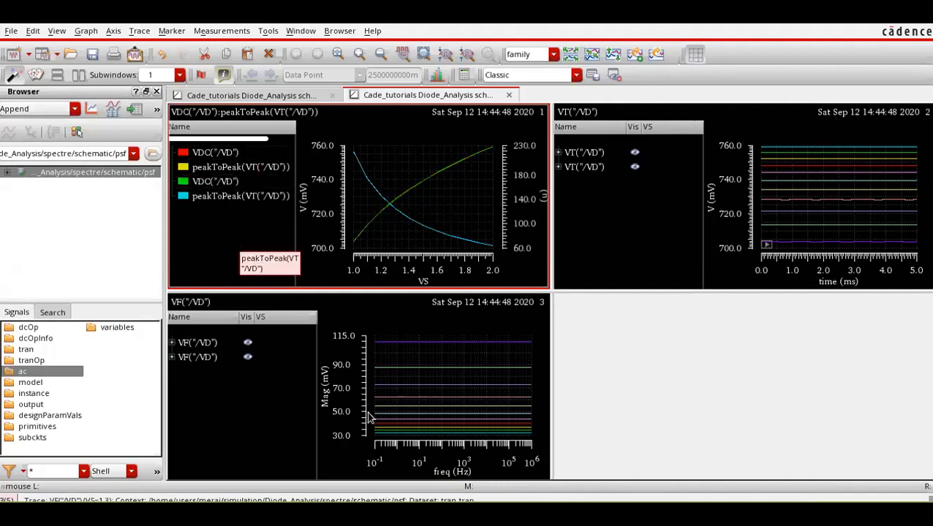
# Switch to the browser and look through the IIT Madras EC2010 Analog Circuits lecture list.
pyautogui.hotkey('alt', 'Tab')
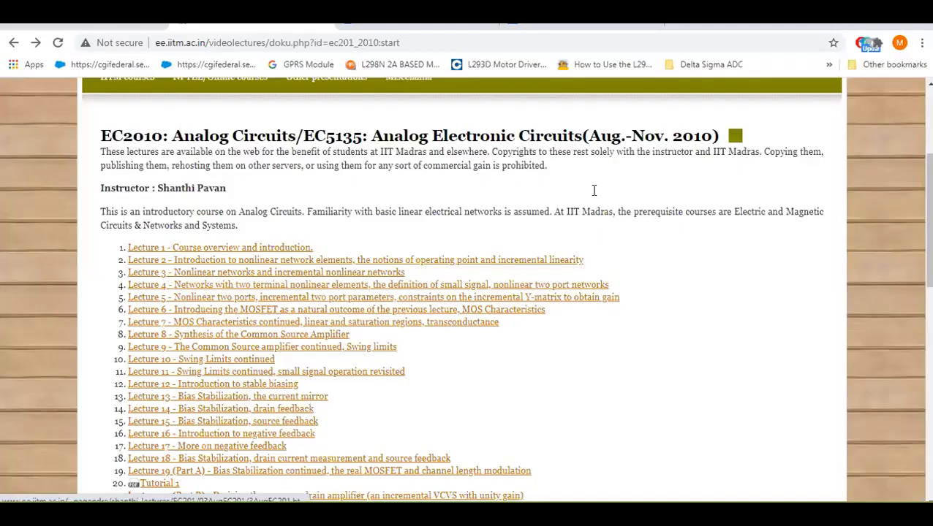
pyautogui.scroll(5, 707, 295)
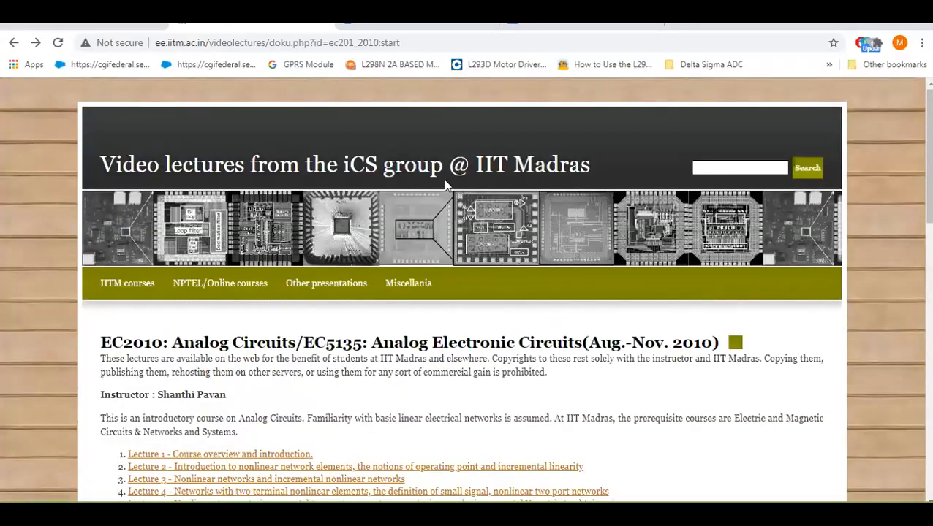
pyautogui.scroll(-1, 66, 331)
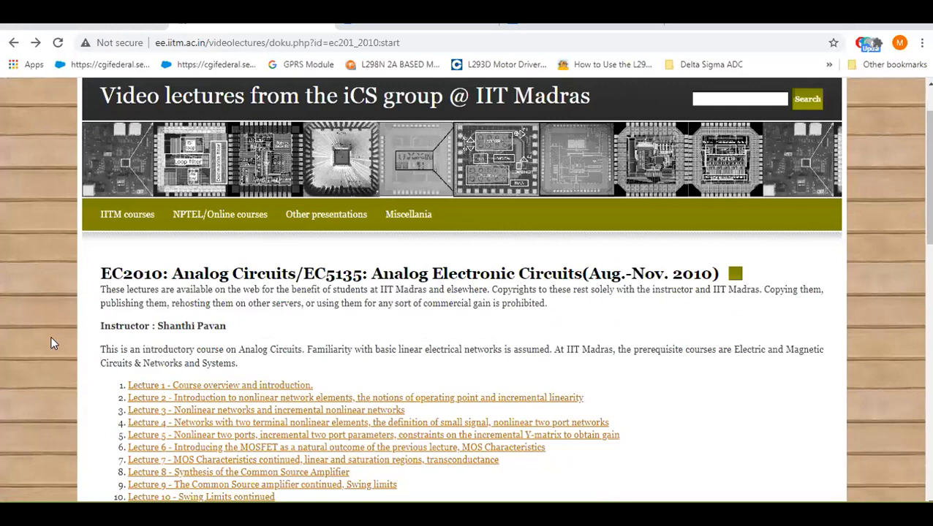
pyautogui.scroll(-1, 272, 332)
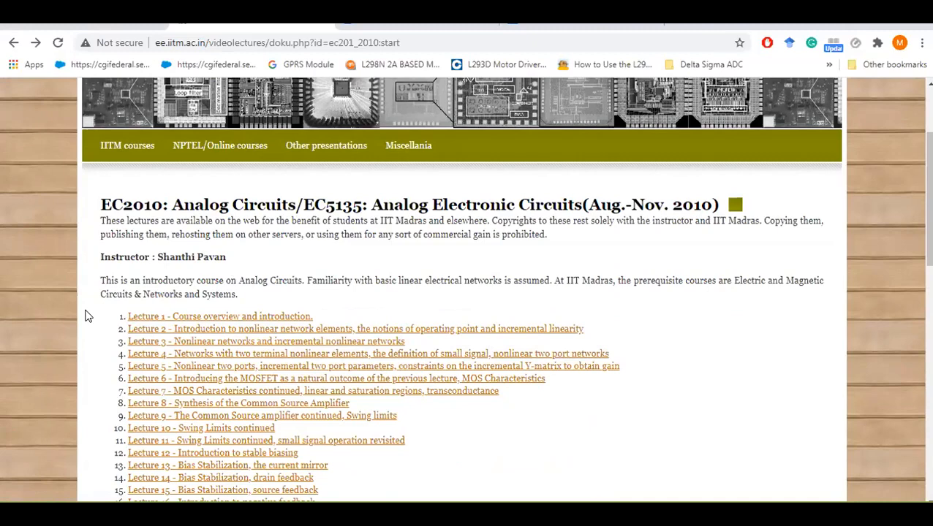
pyautogui.scroll(1, 85, 316)
pyautogui.scroll(-1, 84, 316)
# Review the Small-Signal Diode Analysis slide in Cadence_Tutorial.pdf again and return to the heading of the browser's EC2010 course page.
pyautogui.click(373, 513)
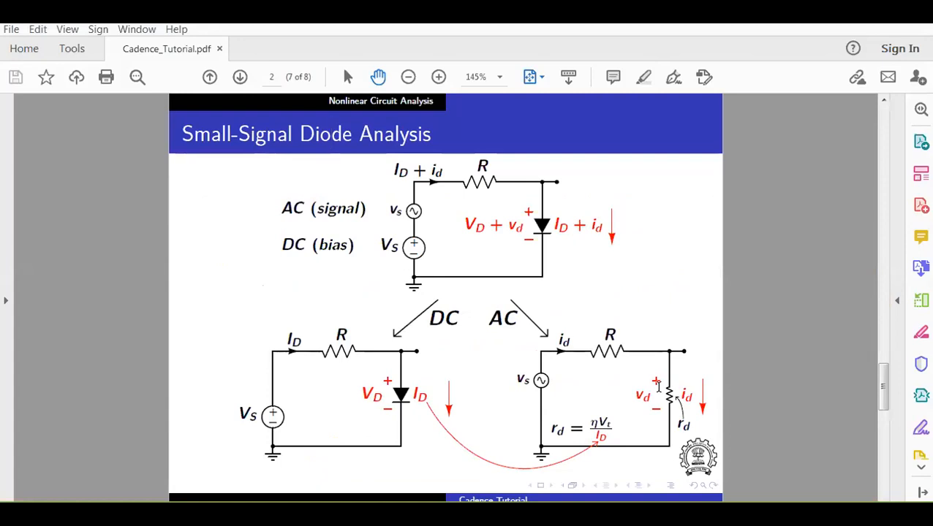
pyautogui.click(344, 515)
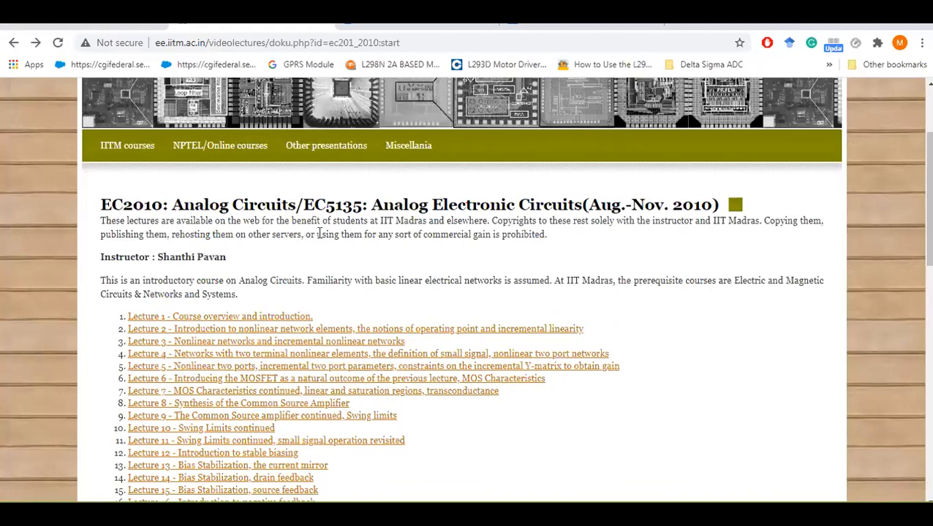
pyautogui.scroll(2, 250, 216)
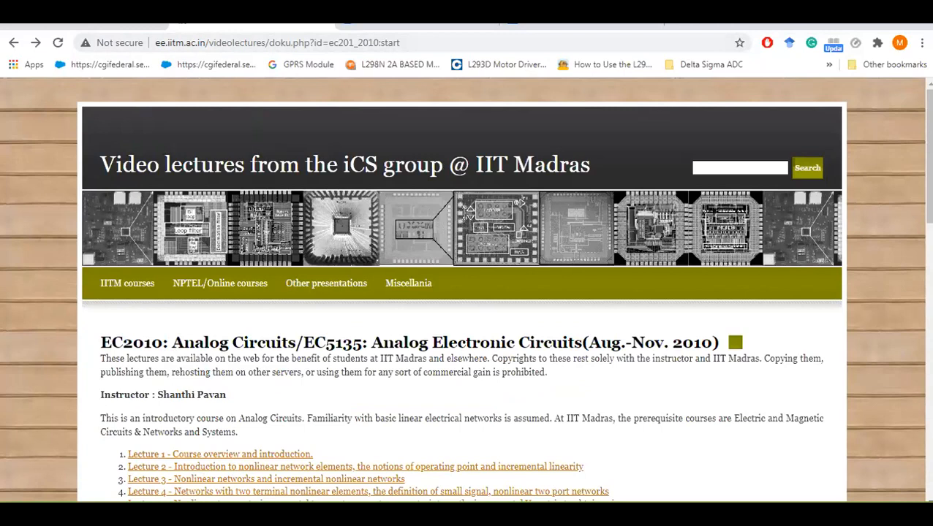
# Switch to Cadence_Tutorial.pdf and go to its References slide.
pyautogui.click(444, 514)
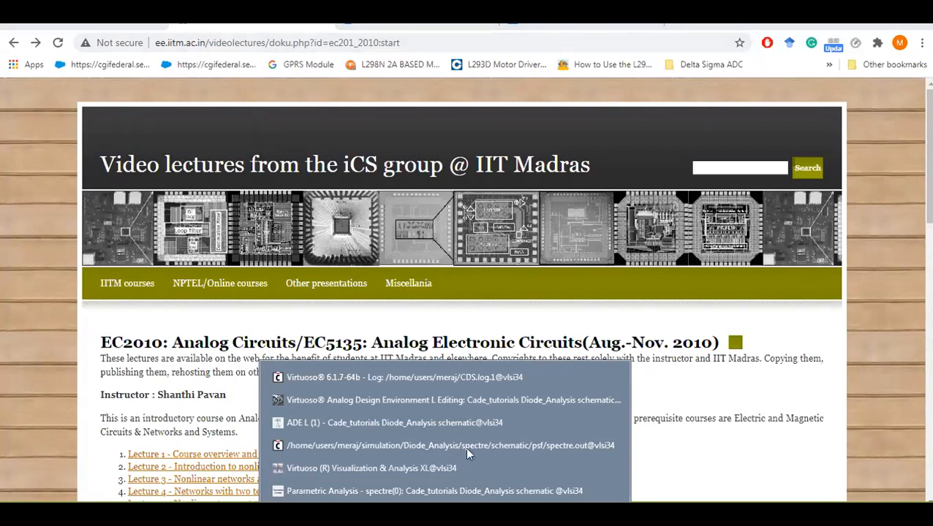
pyautogui.click(533, 486)
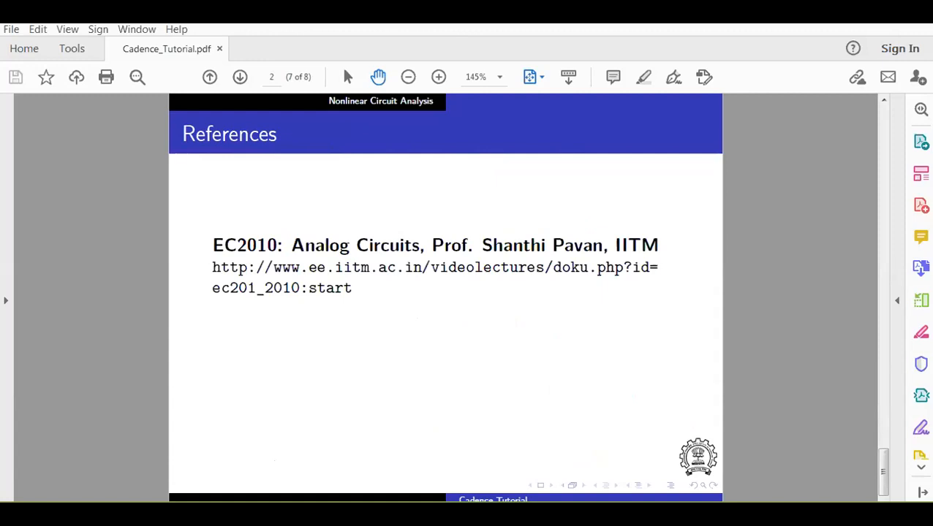
pyautogui.press('pagedown')
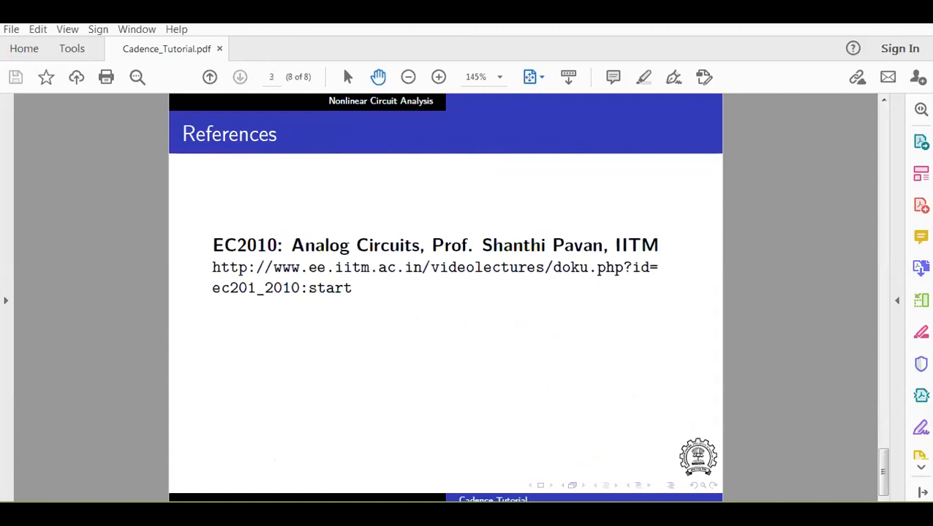